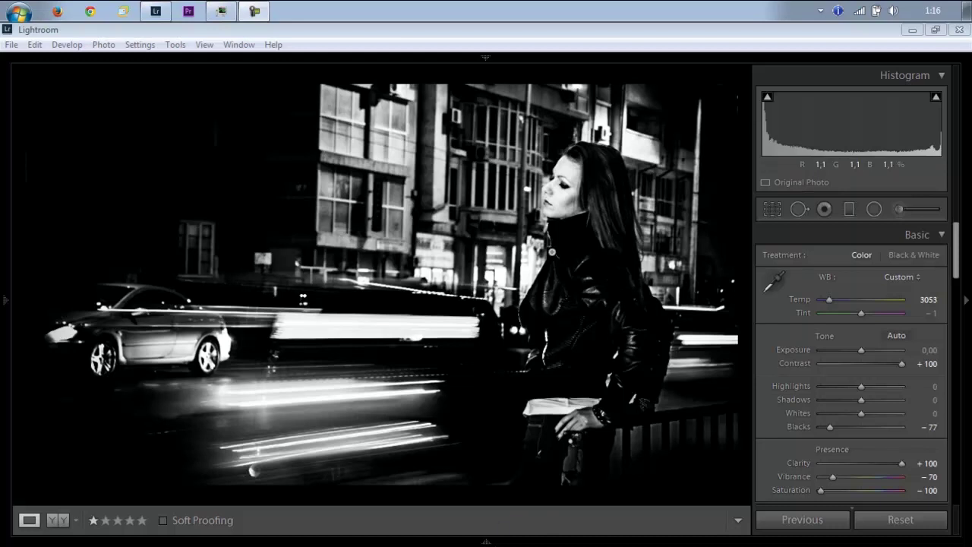
# Switch to the unedited colour virtual copy of the night portrait and enter Crop & Straighten.
pyautogui.click(589, 35)
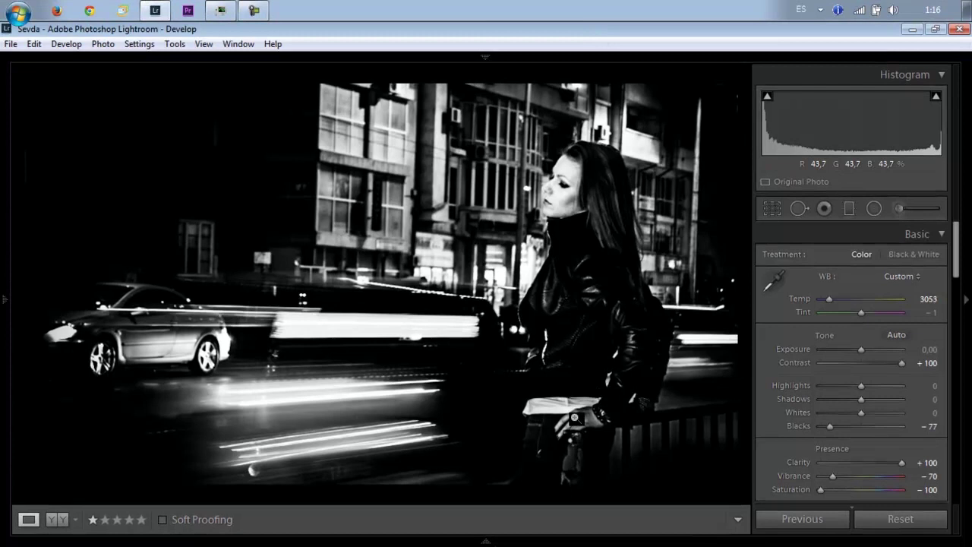
pyautogui.click(486, 541)
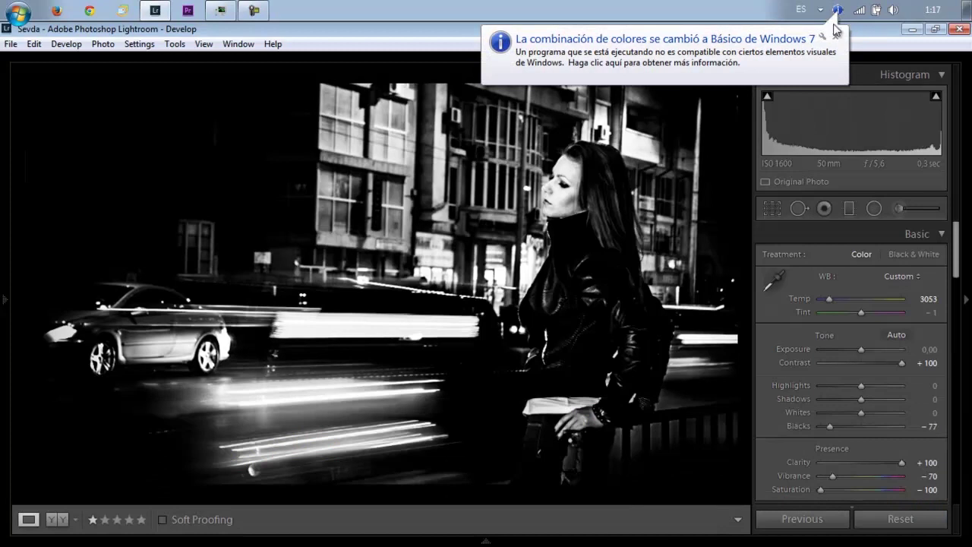
pyautogui.click(834, 35)
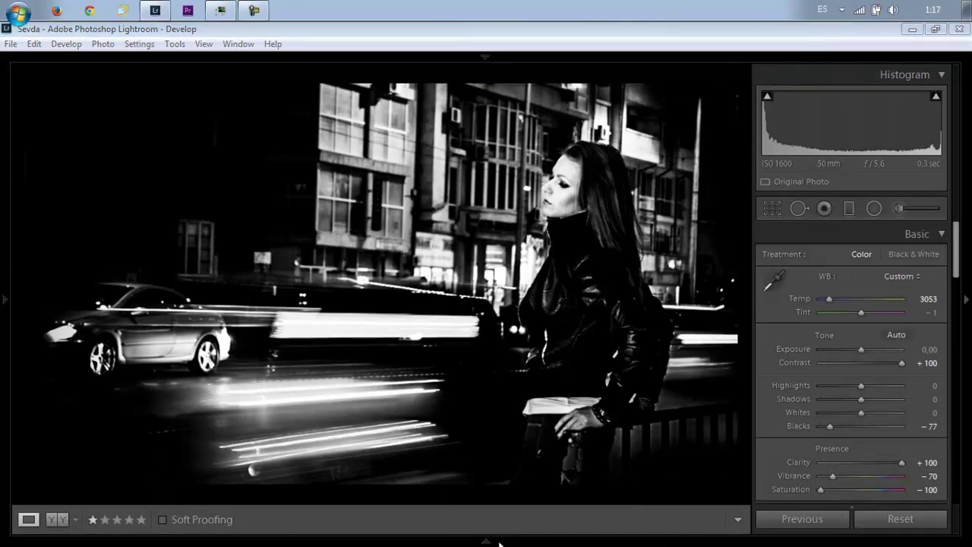
pyautogui.press('Right')
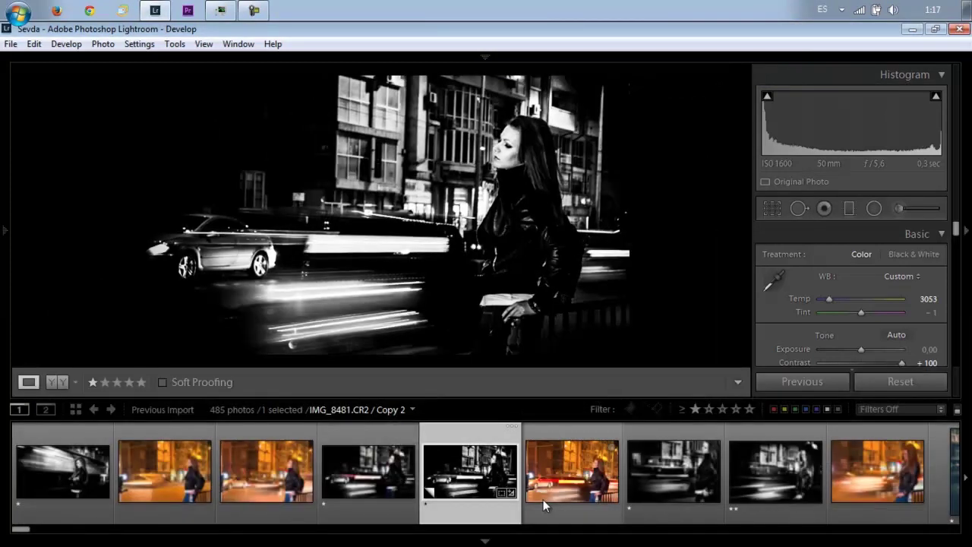
pyautogui.moveTo(572, 470)
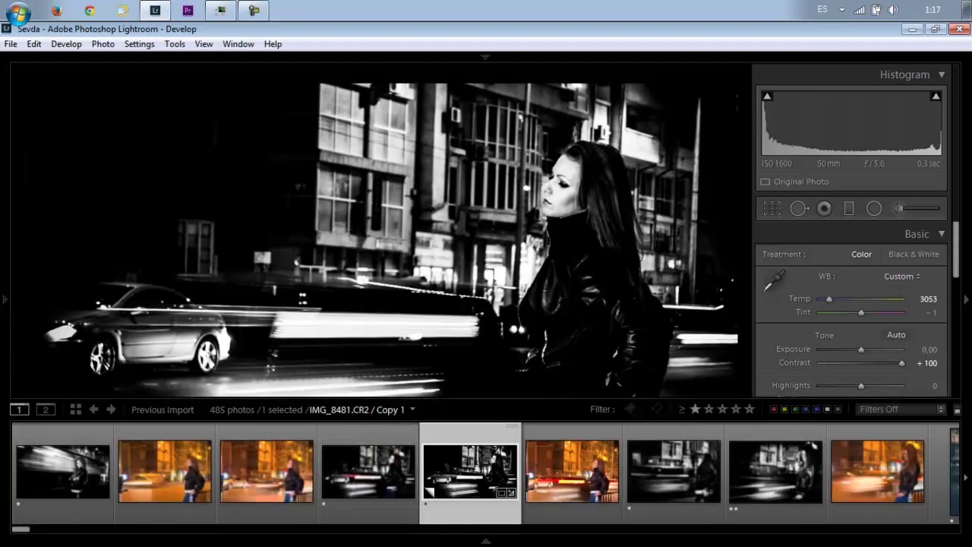
pyautogui.click(562, 478)
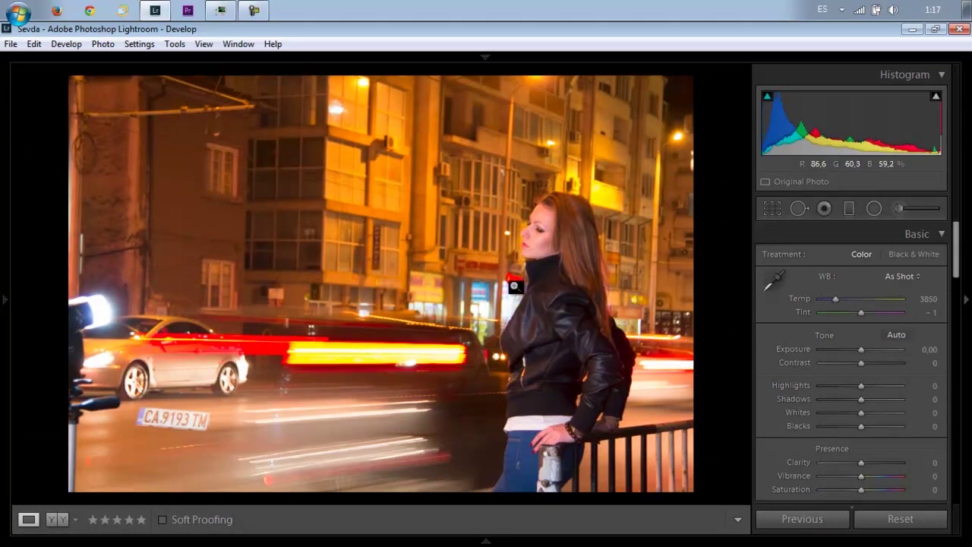
pyautogui.click(771, 208)
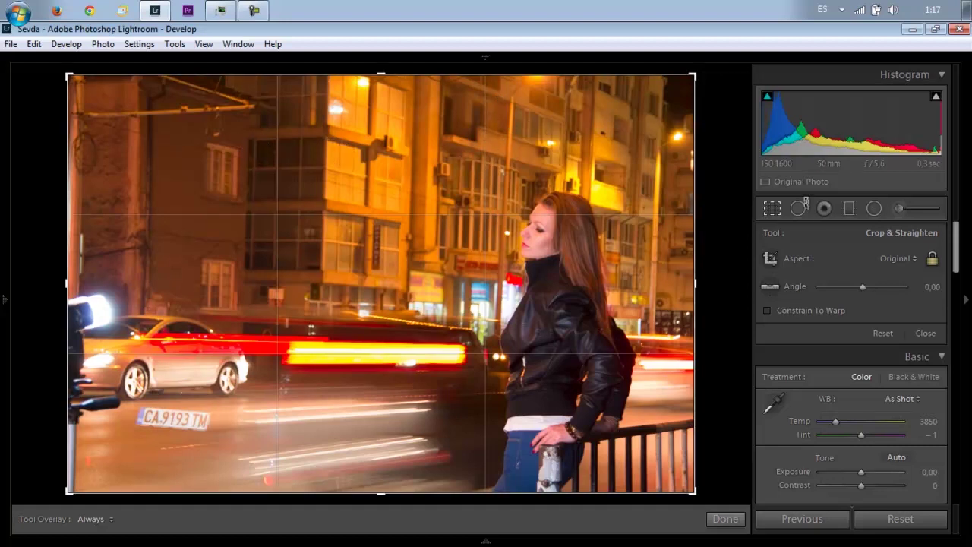
# Crop the colour portrait to a 16 x 9 frame, repositioning the image inside it.
pyautogui.click(896, 258)
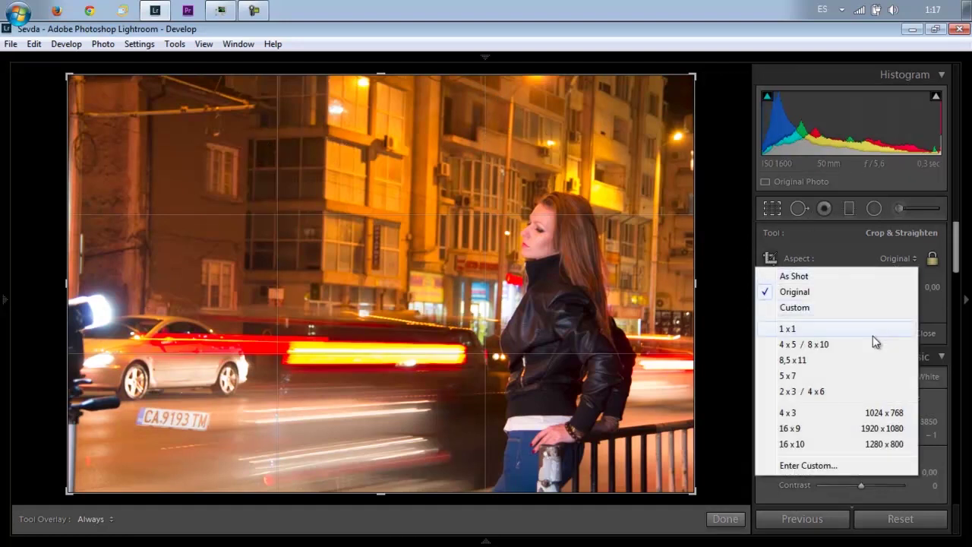
pyautogui.click(856, 435)
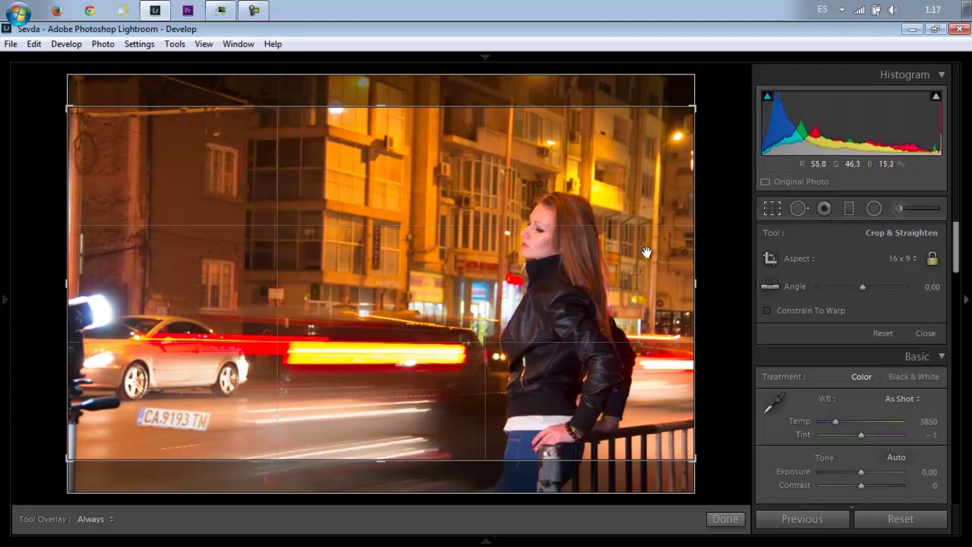
pyautogui.moveTo(699, 287); pyautogui.dragTo(666, 281)
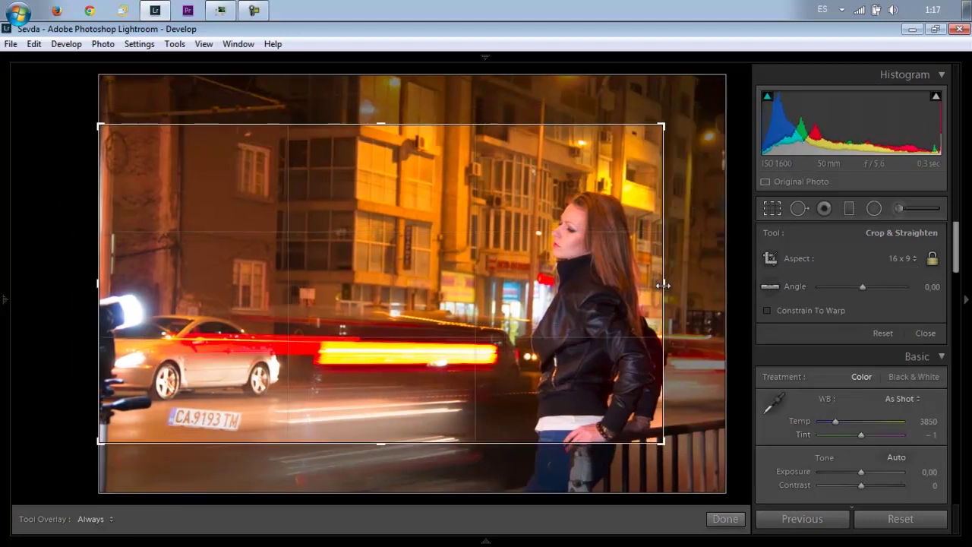
pyautogui.moveTo(584, 305); pyautogui.dragTo(592, 245)
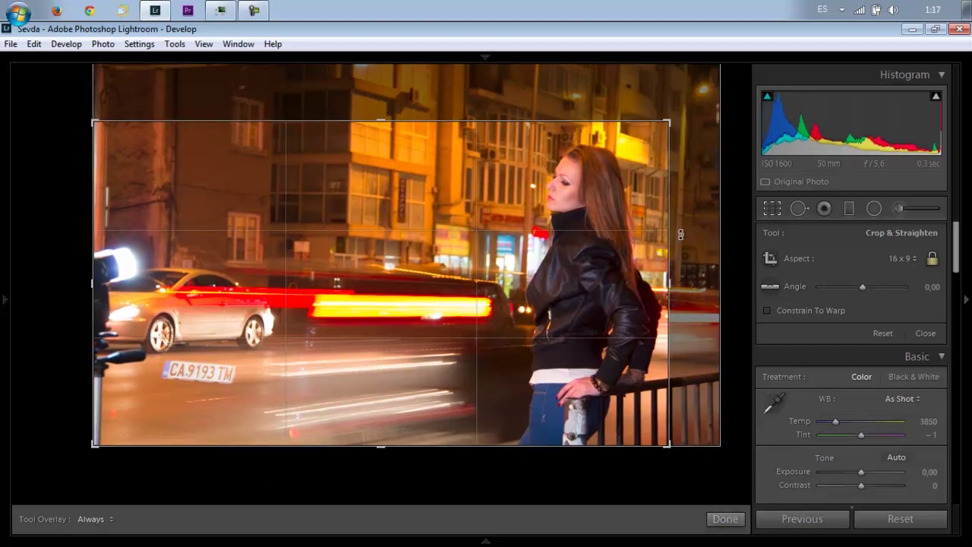
pyautogui.moveTo(670, 124); pyautogui.dragTo(684, 115)
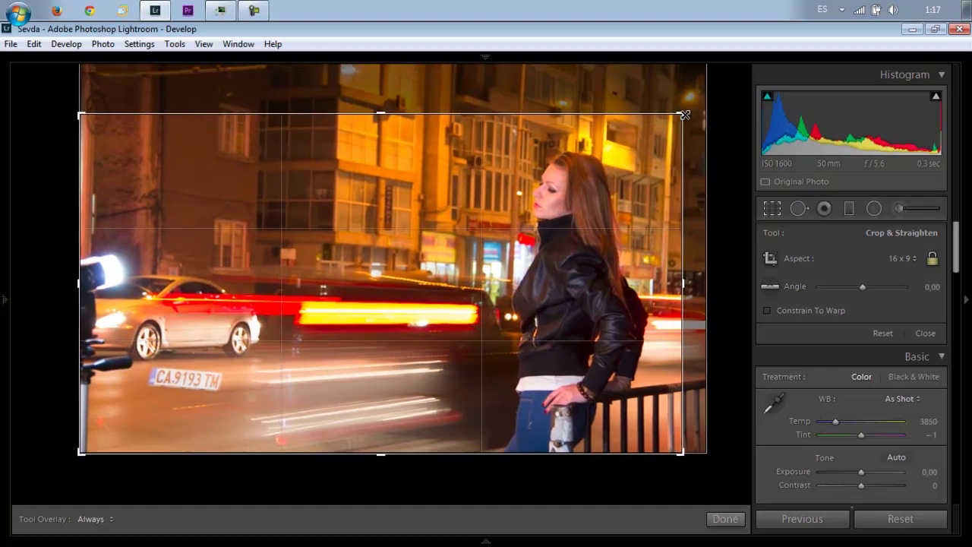
pyautogui.click(721, 519)
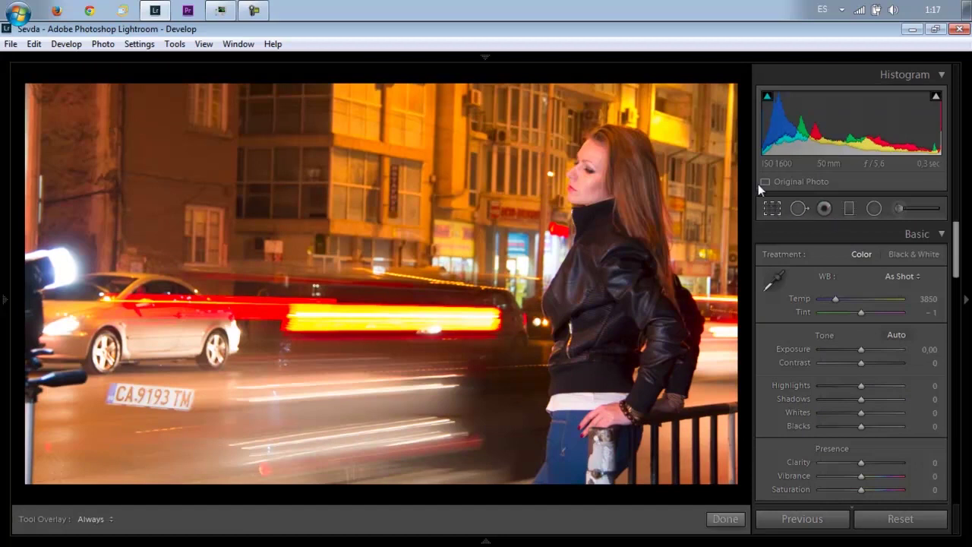
# Straighten the cropped photo to an angle of −1.14.
pyautogui.press('r')
pyautogui.moveTo(716, 126); pyautogui.dragTo(716, 123)
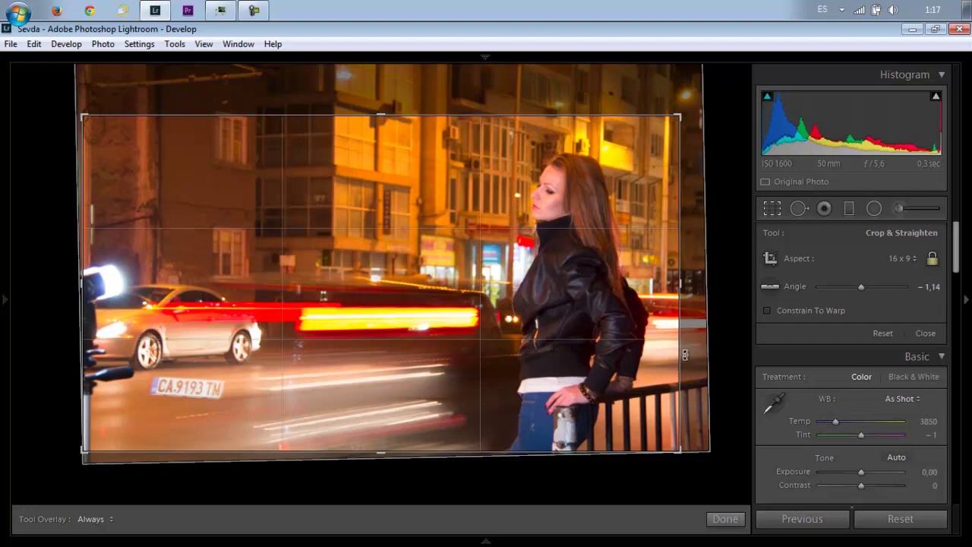
pyautogui.click(725, 519)
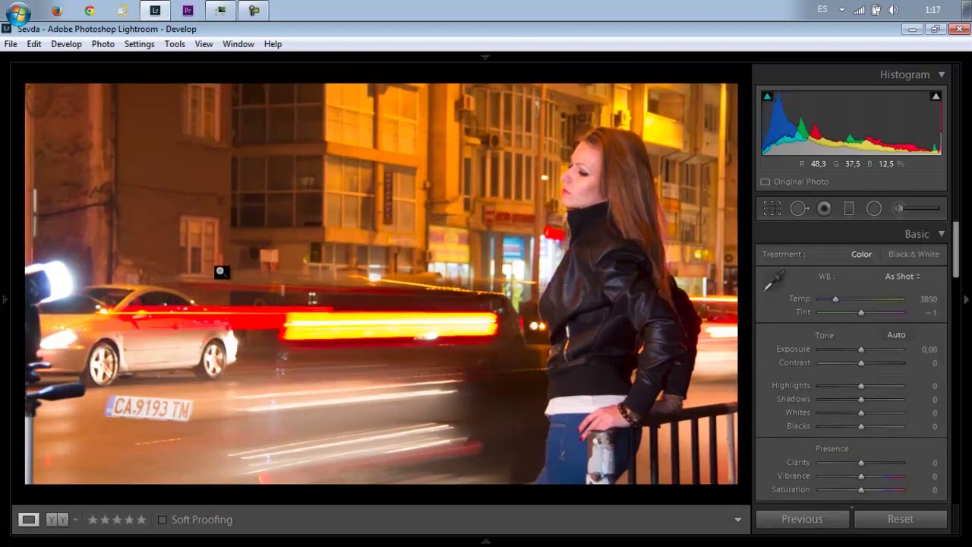
pyautogui.click(3, 339)
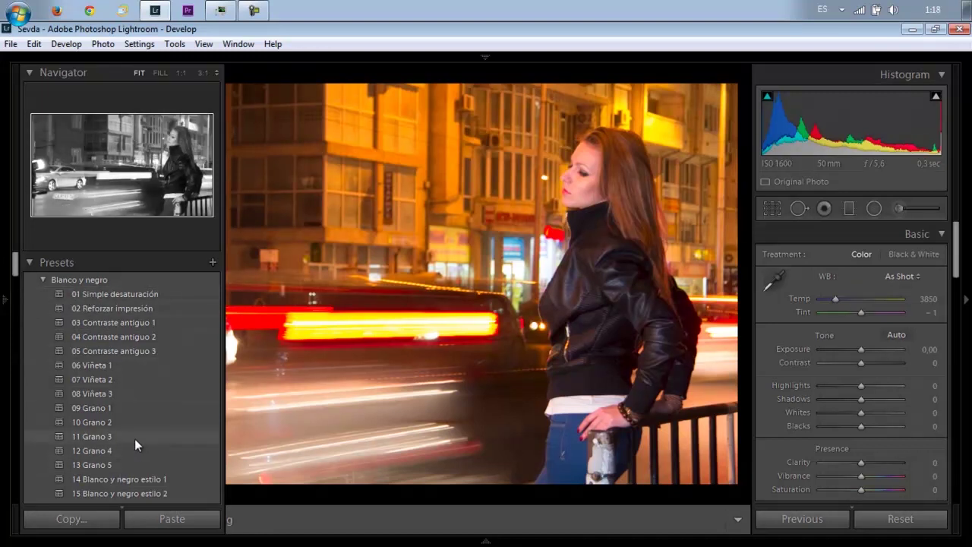
pyautogui.scroll(-2, 138, 430)
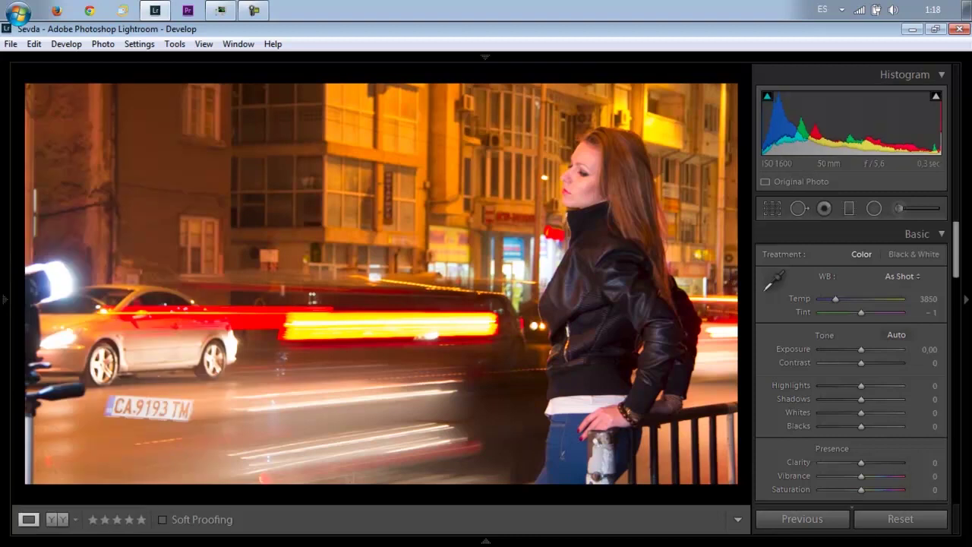
# Preview the portrait at Saturation −100, then reset Saturation to 0 to restore colour.
pyautogui.click(818, 490)
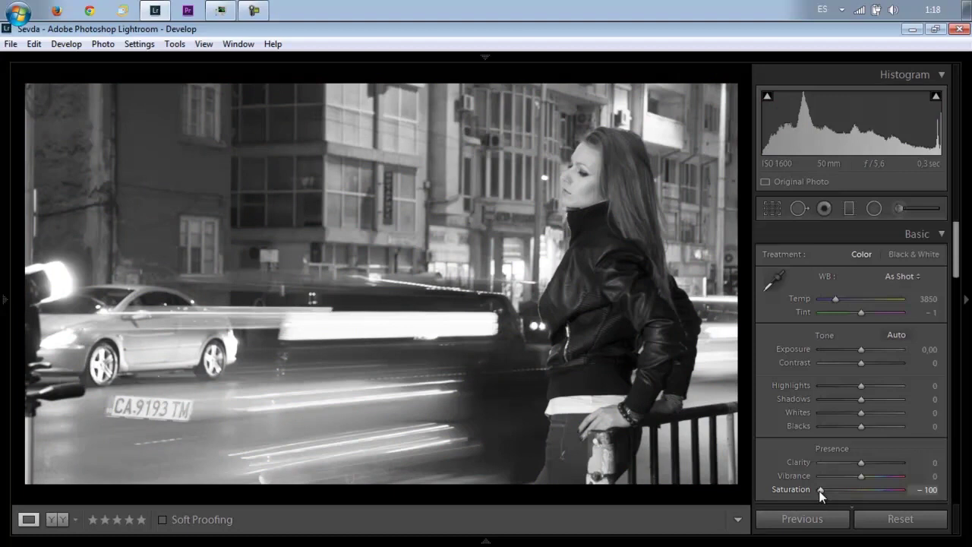
pyautogui.doubleClick(821, 491)
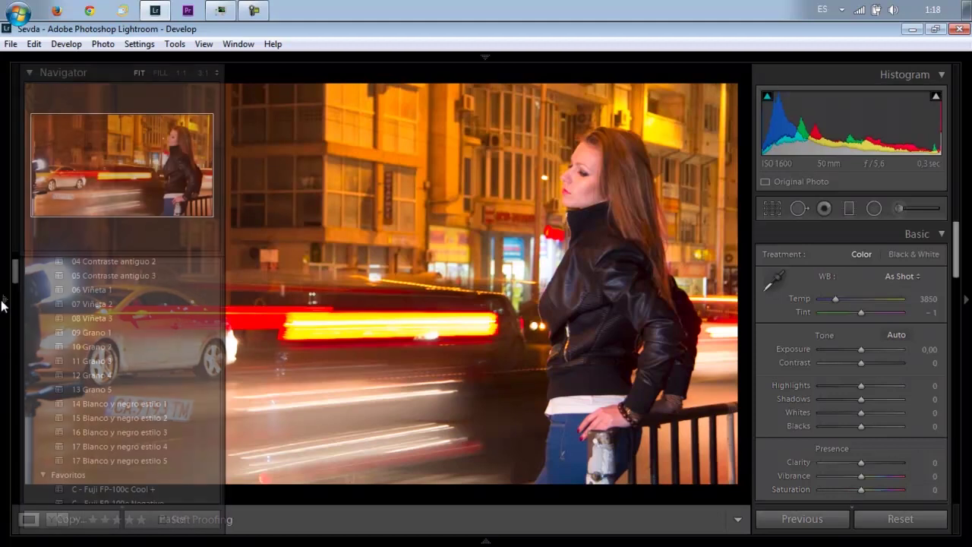
pyautogui.moveTo(119, 403)
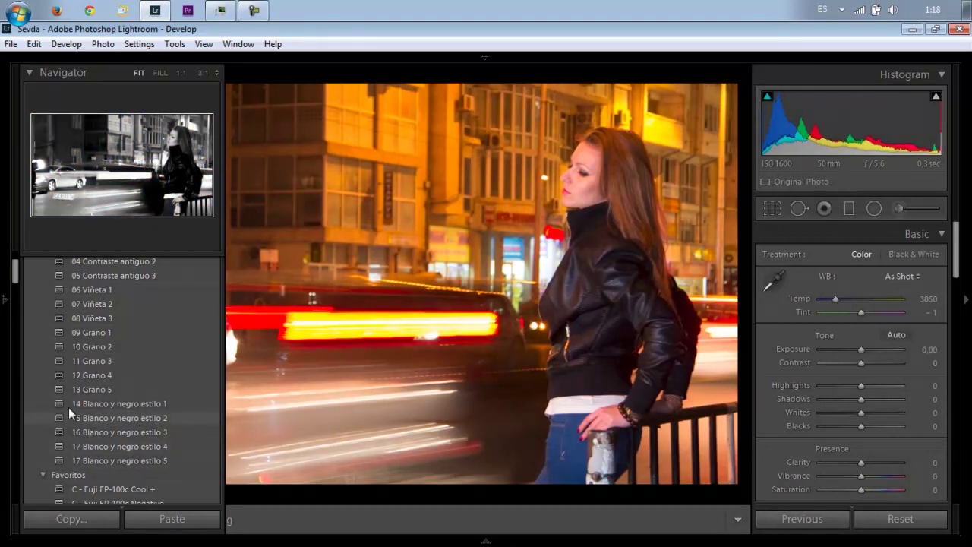
pyautogui.scroll(3, 67, 402)
pyautogui.click(42, 280)
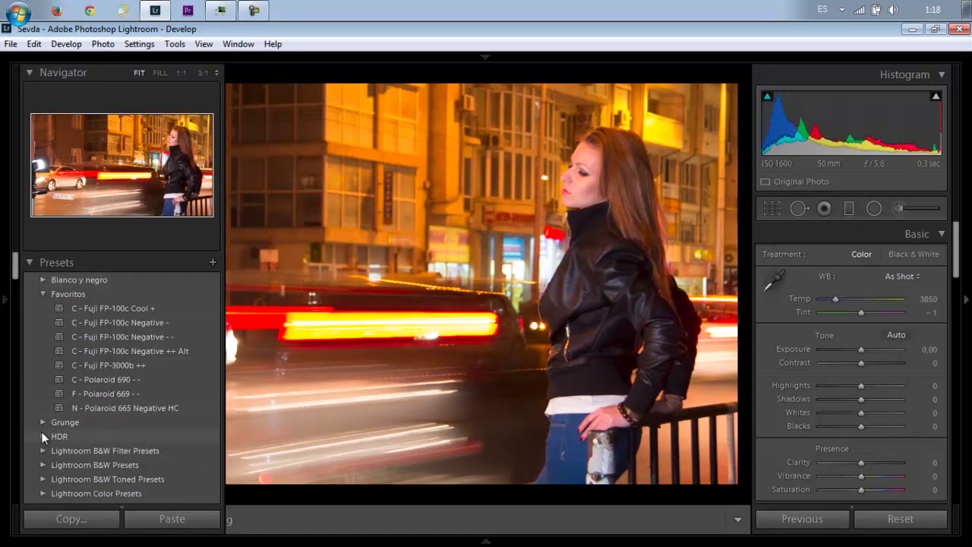
pyautogui.click(41, 291)
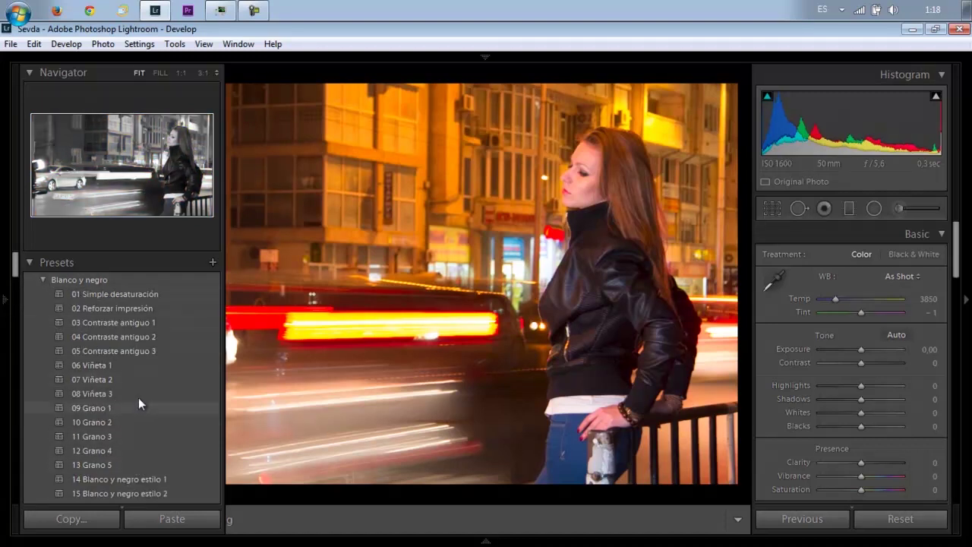
pyautogui.scroll(-2, 138, 397)
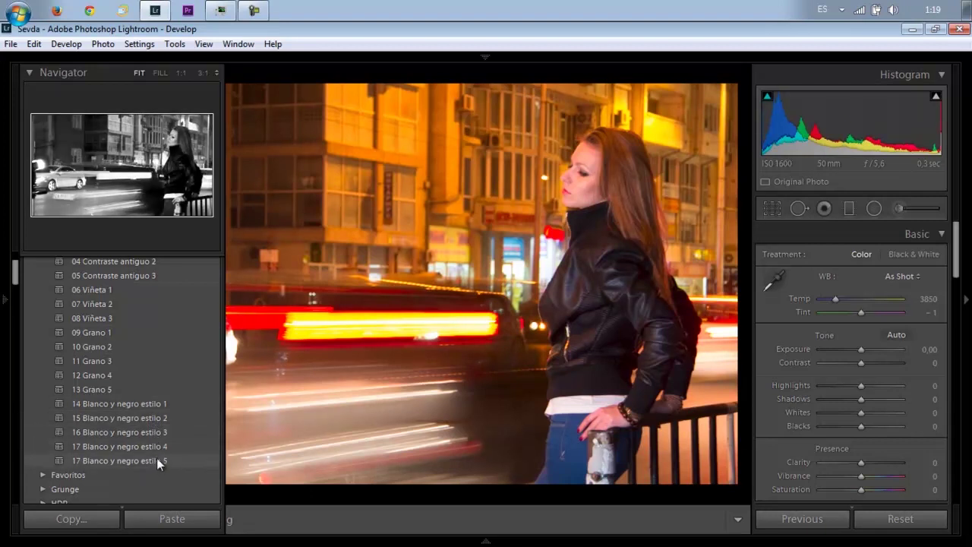
# Apply the 16 Blanco y negro estilo 3 preset and hide the left panel.
pyautogui.click(158, 431)
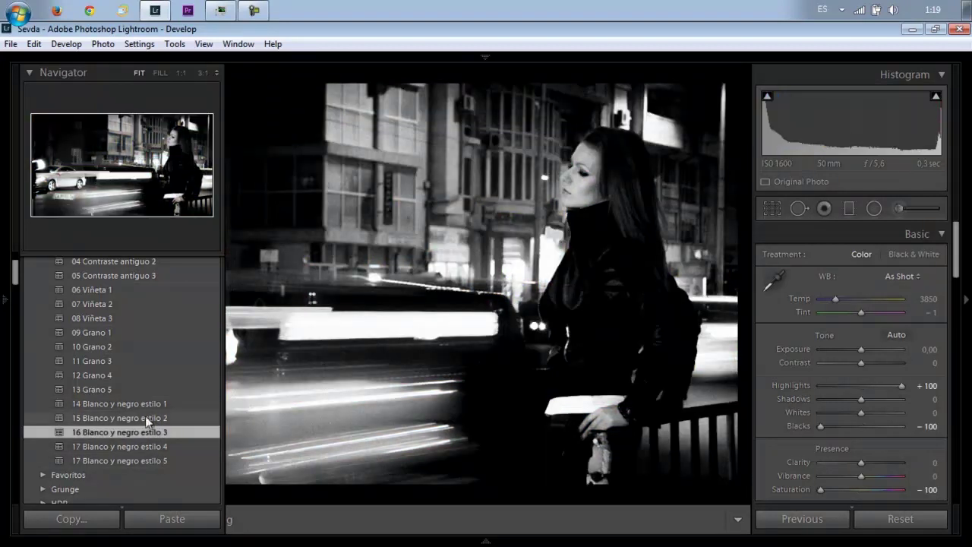
pyautogui.press('F7')
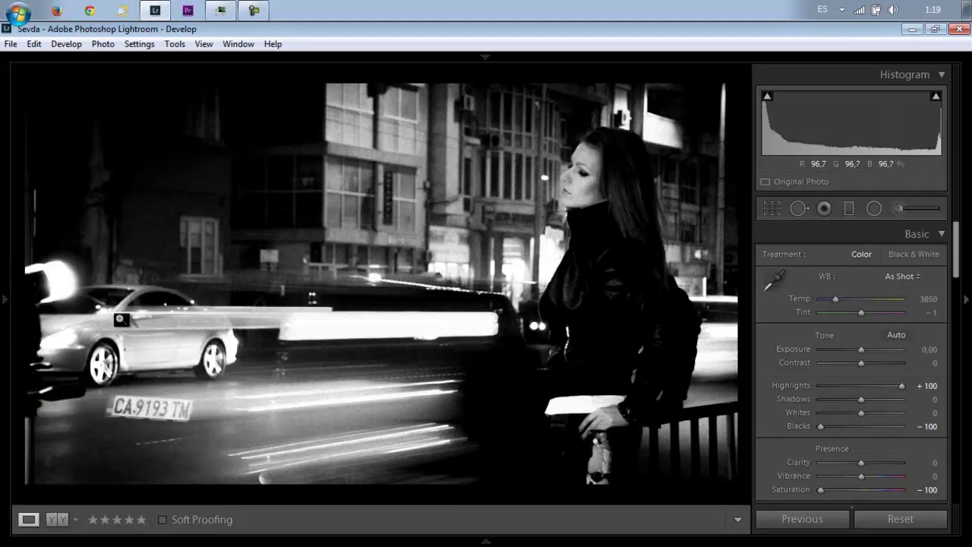
pyautogui.click(803, 210)
# At heal size 79, heal over the licence plate, sampling clean road below it.
pyautogui.scroll(1, 186, 408)
pyautogui.scroll(1, 186, 410)
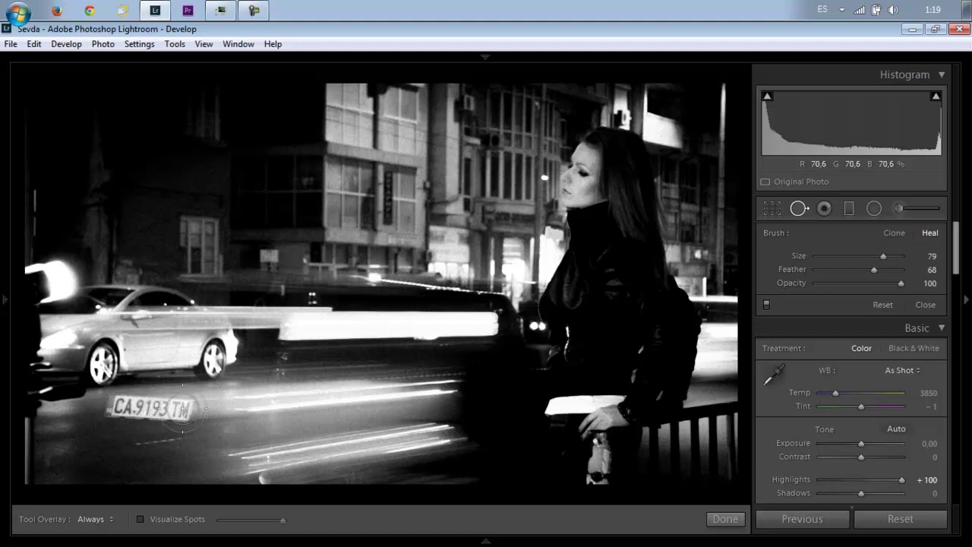
pyautogui.click(183, 412)
pyautogui.moveTo(256, 410)
pyautogui.mouseDown()
pyautogui.moveTo(295, 397)
pyautogui.moveTo(311, 405)
pyautogui.moveTo(255, 406)
pyautogui.moveTo(233, 443)
pyautogui.mouseUp()
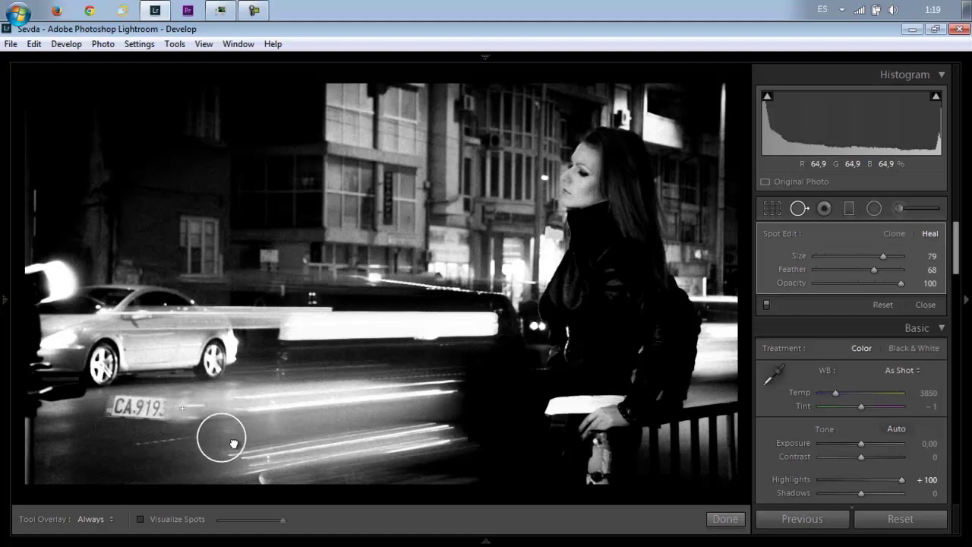
pyautogui.moveTo(233, 444)
pyautogui.mouseDown()
pyautogui.moveTo(253, 436)
pyautogui.moveTo(194, 467)
pyautogui.mouseUp()
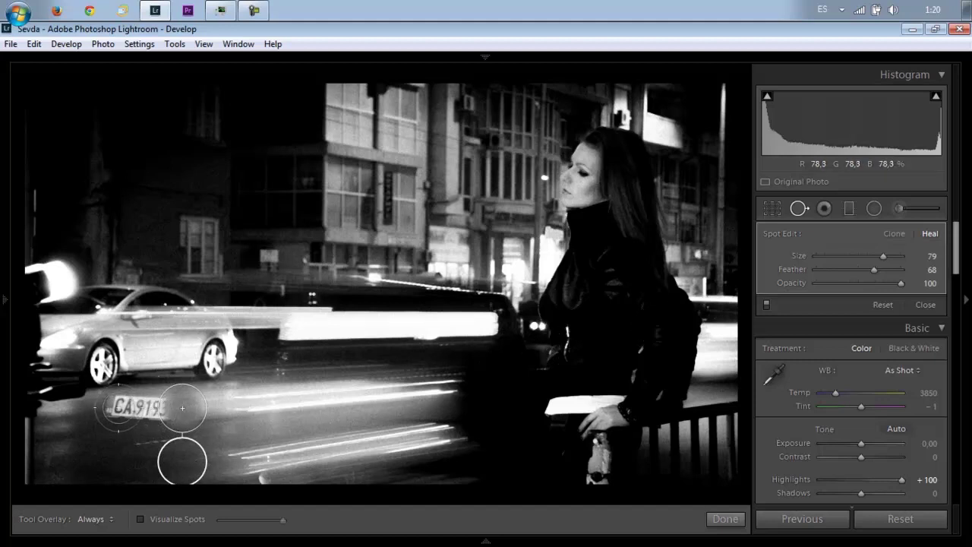
pyautogui.moveTo(118, 408); pyautogui.dragTo(157, 410)
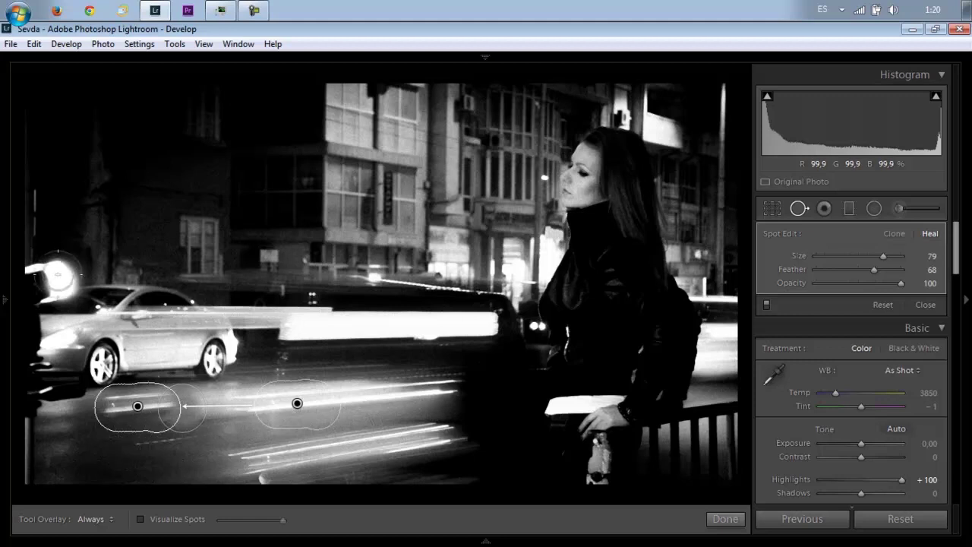
# Heal the bright light at left using a top-left source, undoing a stray edge stroke.
pyautogui.moveTo(57, 273)
pyautogui.mouseDown()
pyautogui.moveTo(66, 275)
pyautogui.moveTo(33, 271)
pyautogui.mouseUp()
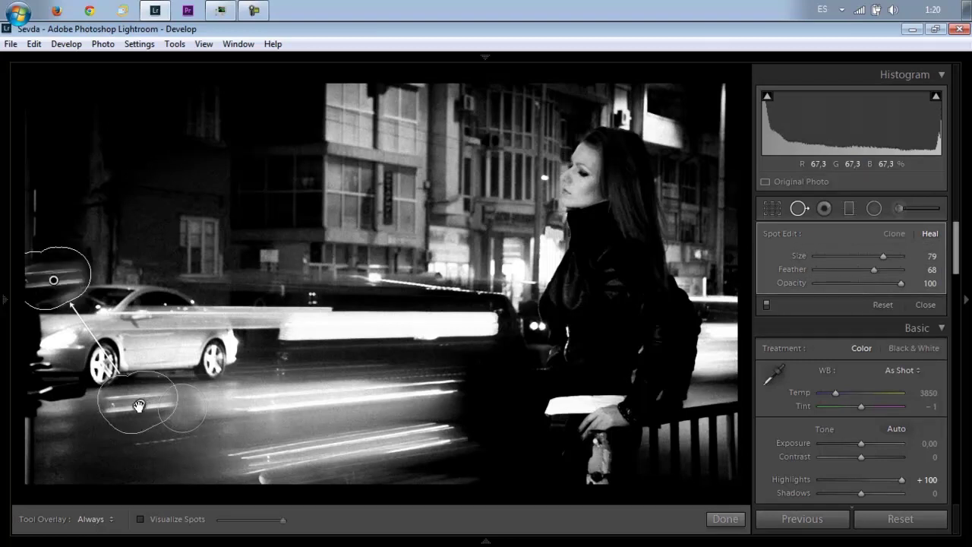
pyautogui.moveTo(142, 405)
pyautogui.mouseDown()
pyautogui.moveTo(0, 90)
pyautogui.moveTo(125, 104)
pyautogui.mouseUp()
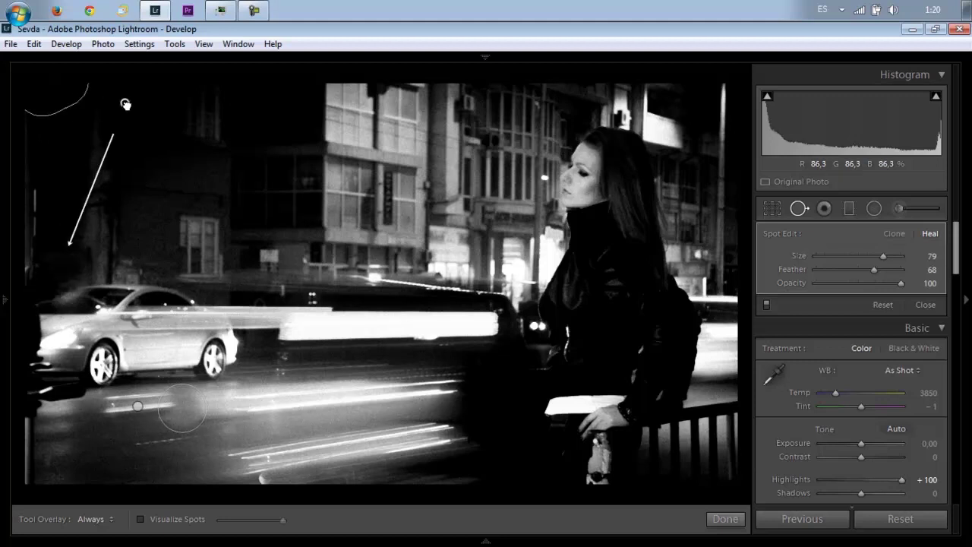
pyautogui.moveTo(125, 104); pyautogui.dragTo(151, 146)
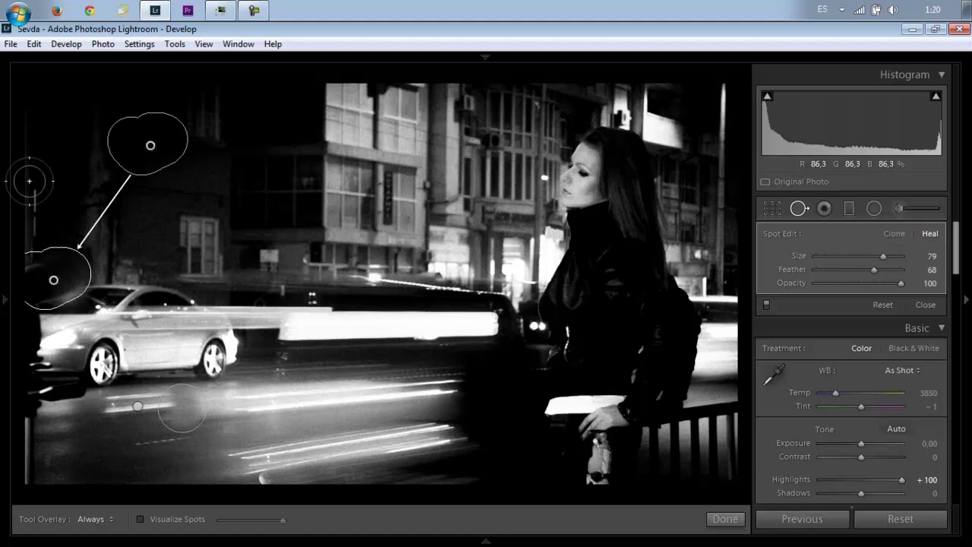
pyautogui.moveTo(30, 170); pyautogui.dragTo(9, 483)
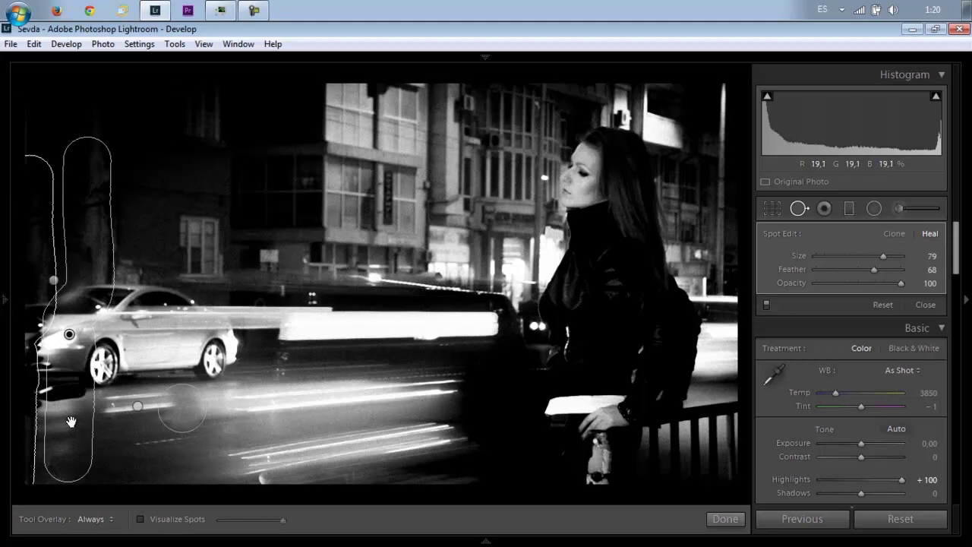
pyautogui.hotkey('ctrl', 'z')
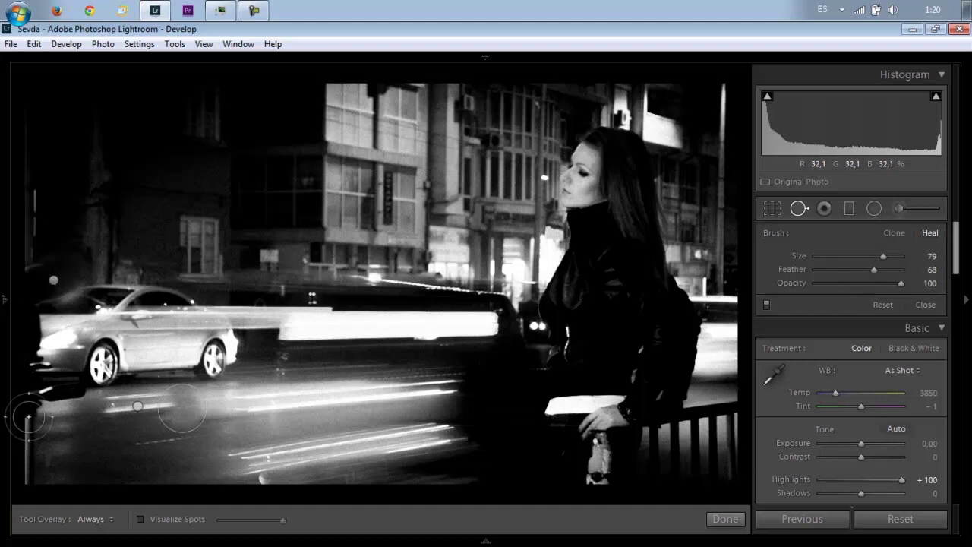
# Heal the pole and bright patch along the left edge, then finish spot removal.
pyautogui.moveTo(28, 416); pyautogui.dragTo(28, 477)
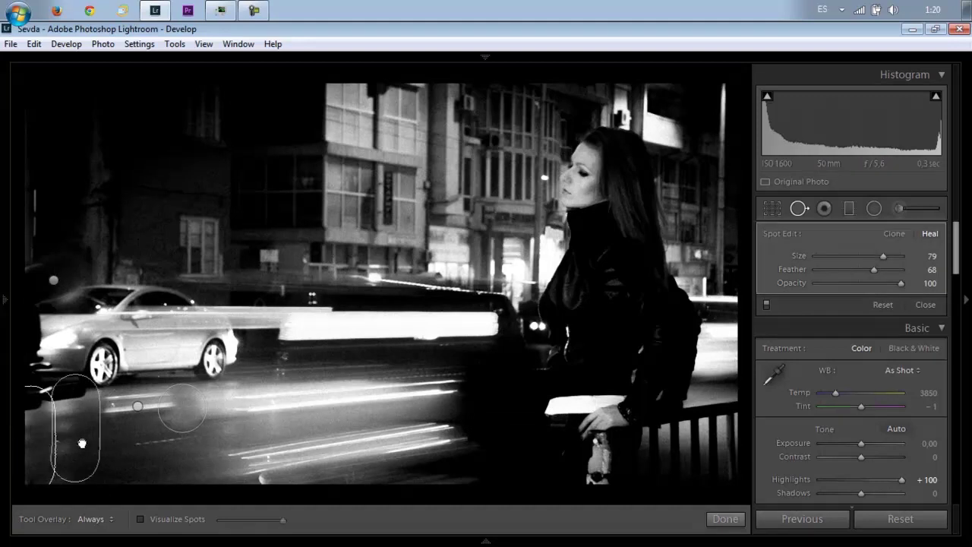
pyautogui.moveTo(82, 443); pyautogui.dragTo(82, 442)
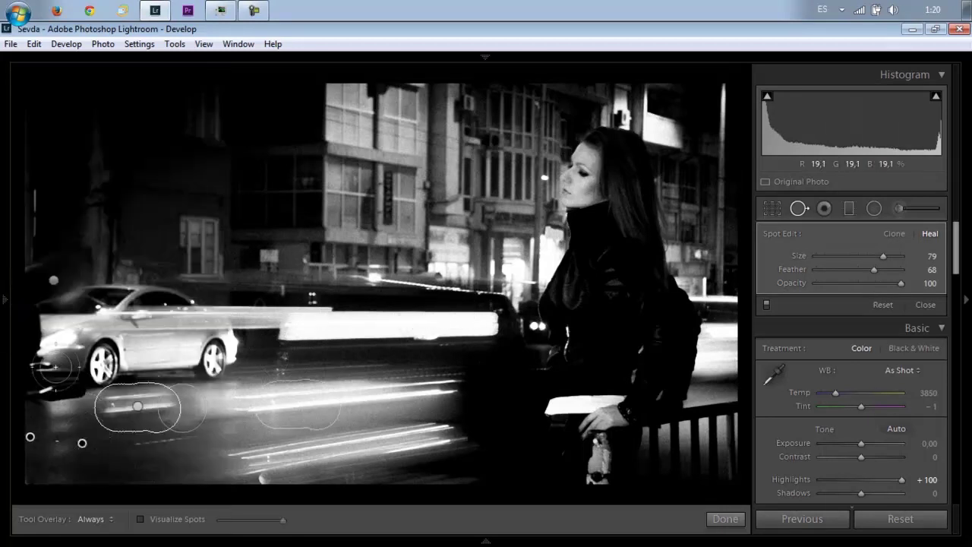
pyautogui.moveTo(31, 230)
pyautogui.mouseDown()
pyautogui.moveTo(34, 277)
pyautogui.moveTo(140, 162)
pyautogui.mouseUp()
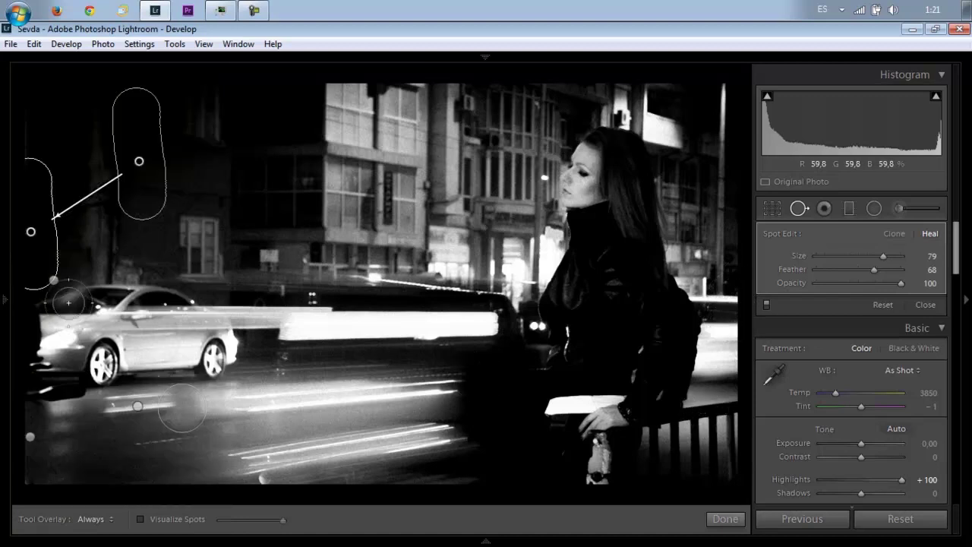
pyautogui.click(55, 282)
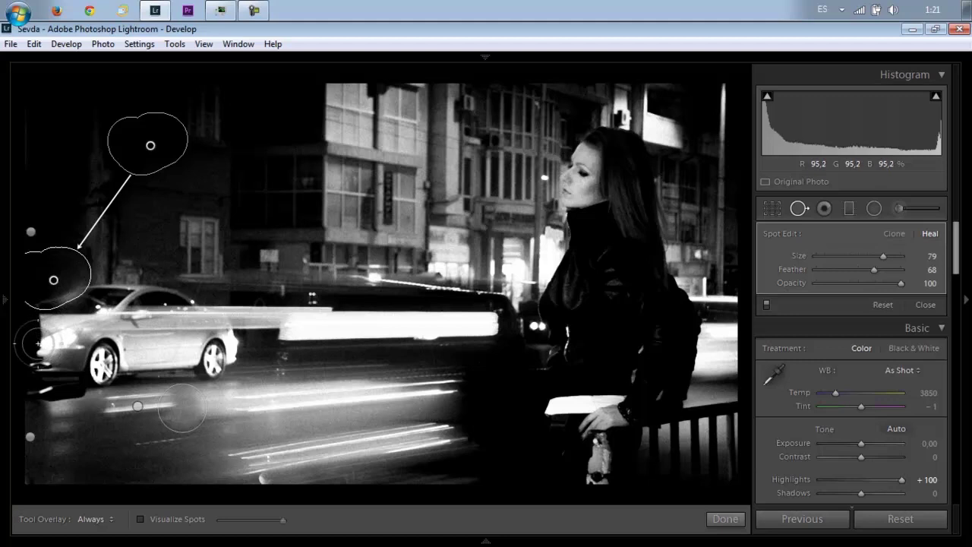
pyautogui.click(30, 435)
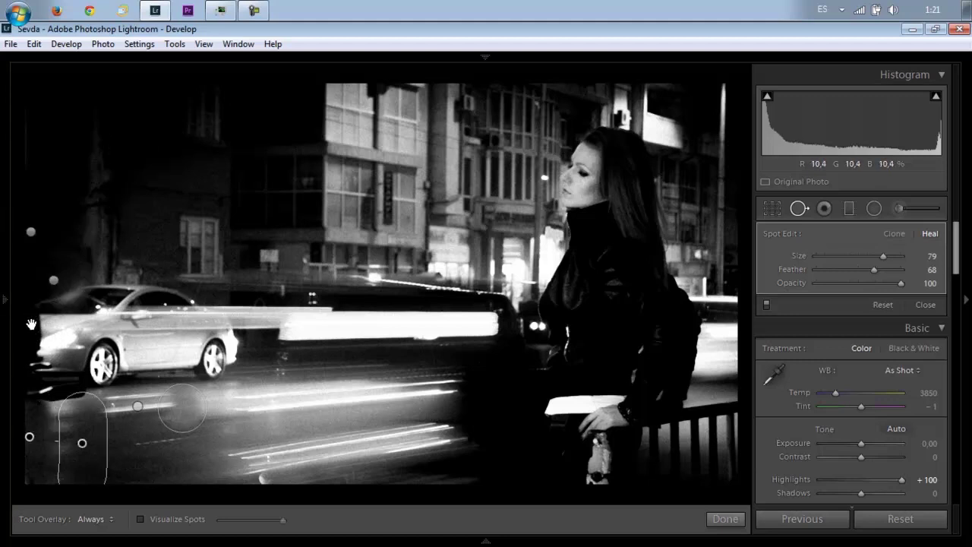
pyautogui.click(725, 518)
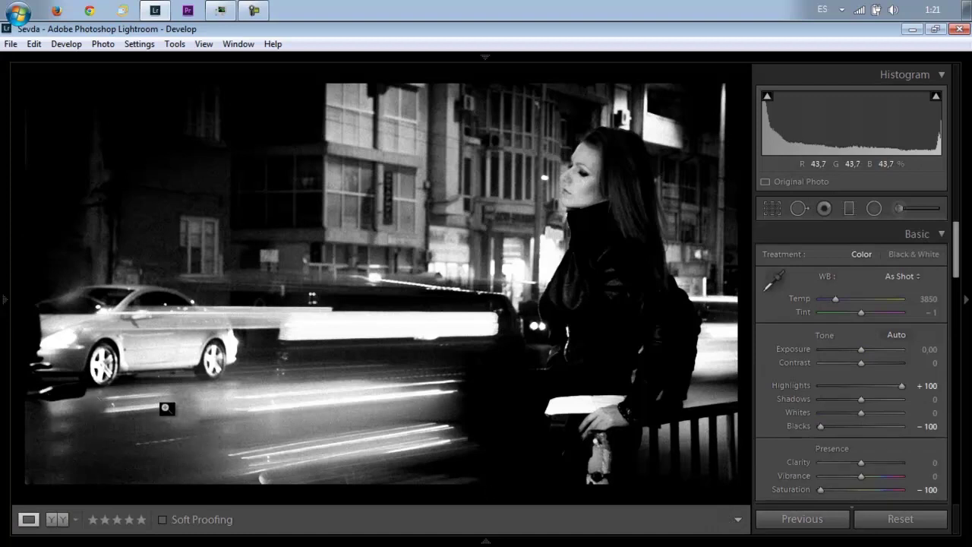
# Back in Spot Removal, delete the unwanted road and licence plate heal spots.
pyautogui.click(771, 213)
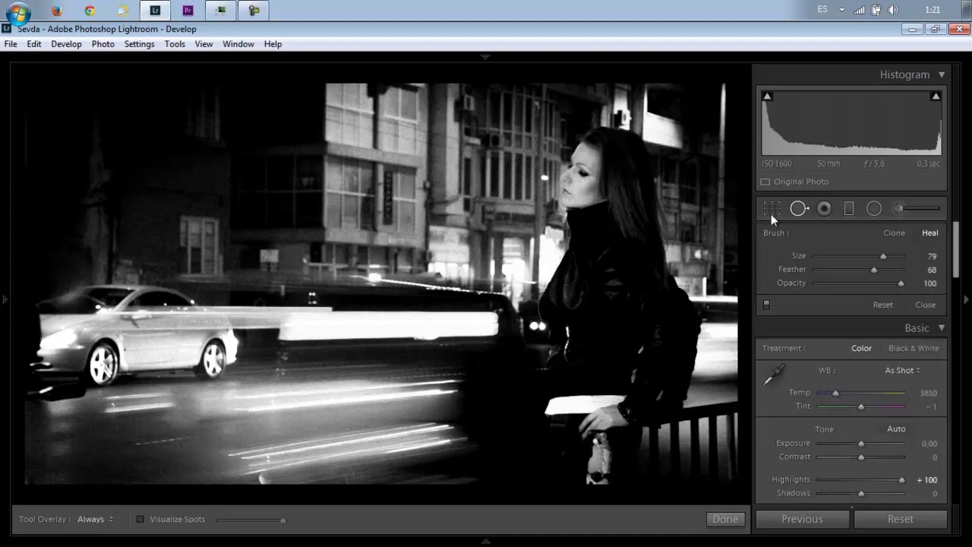
pyautogui.click(182, 407)
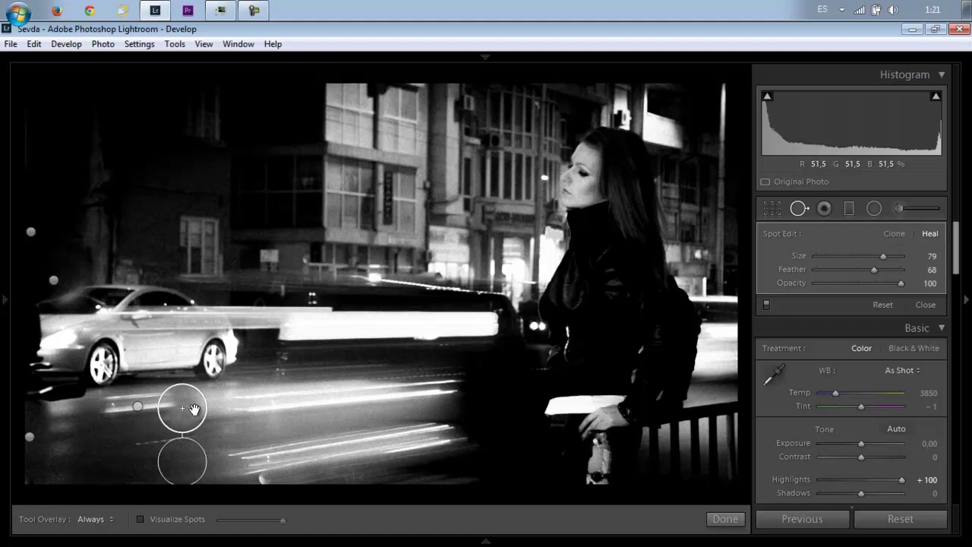
pyautogui.press('Delete')
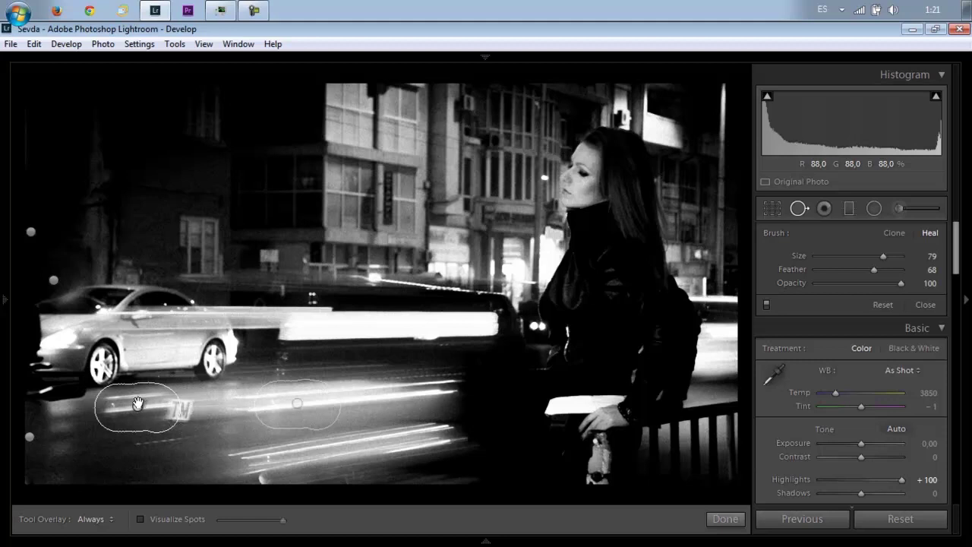
pyautogui.click(137, 404)
pyautogui.keyDown('alt'); pyautogui.click(116, 416); pyautogui.keyUp('alt')
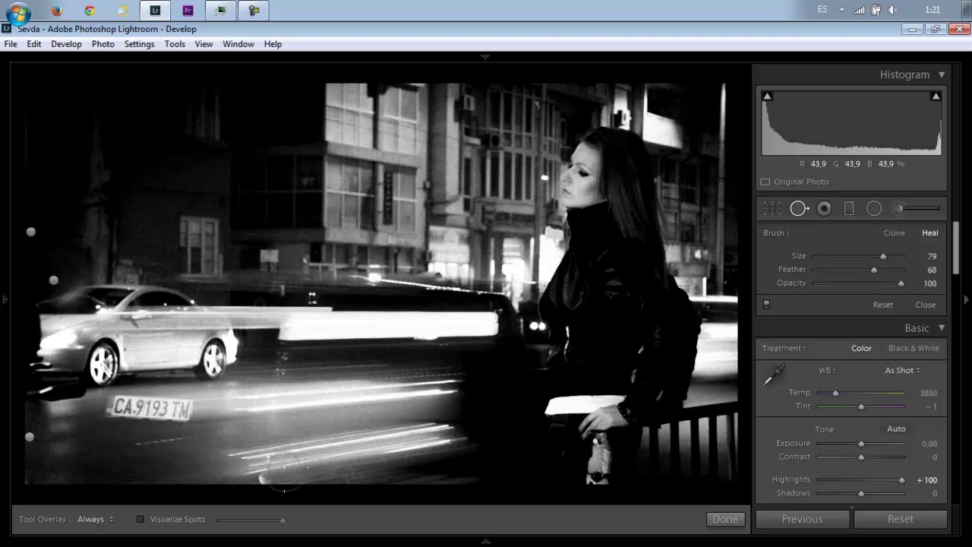
# Repaint the licence plate heal, sampling from nearby light streaks on the road.
pyautogui.moveTo(113, 409); pyautogui.dragTo(174, 412)
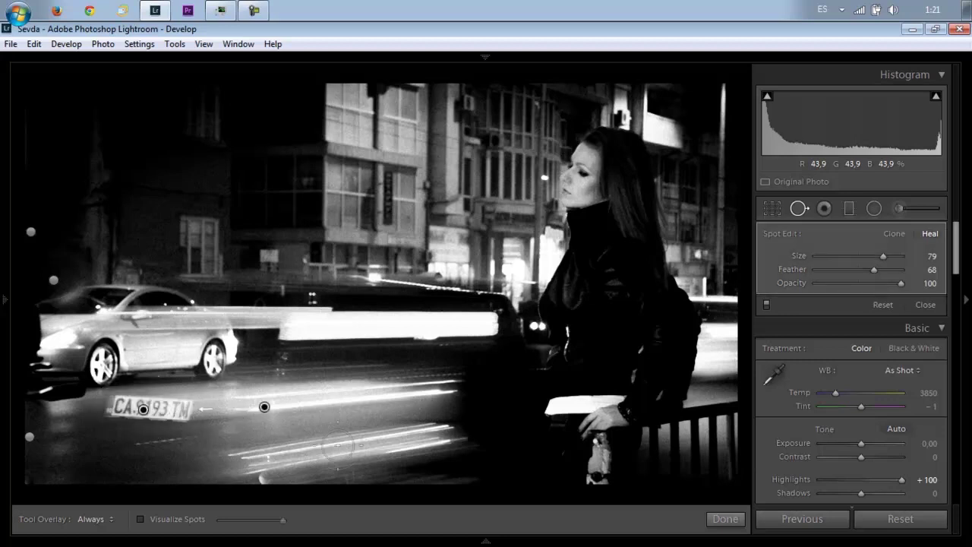
pyautogui.moveTo(261, 406); pyautogui.dragTo(270, 404)
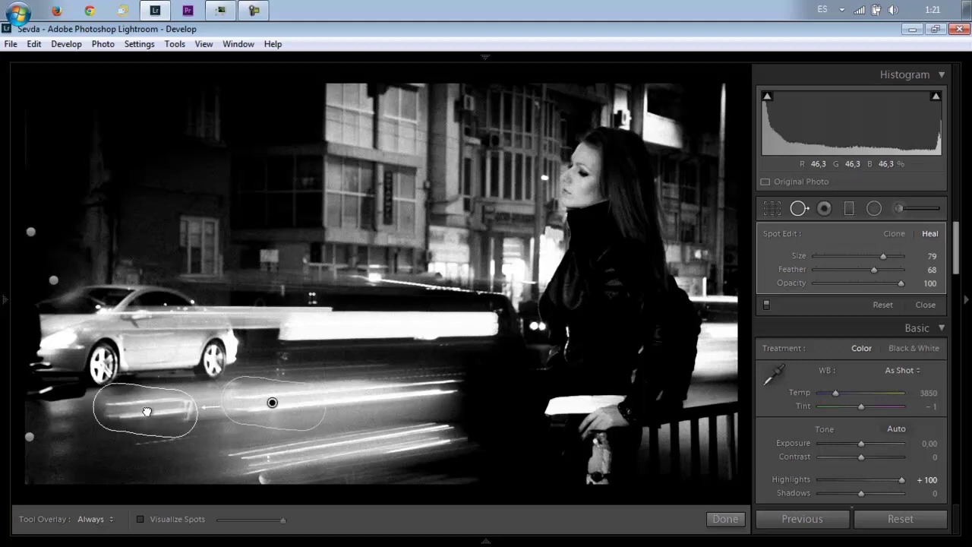
pyautogui.moveTo(146, 410); pyautogui.dragTo(149, 410)
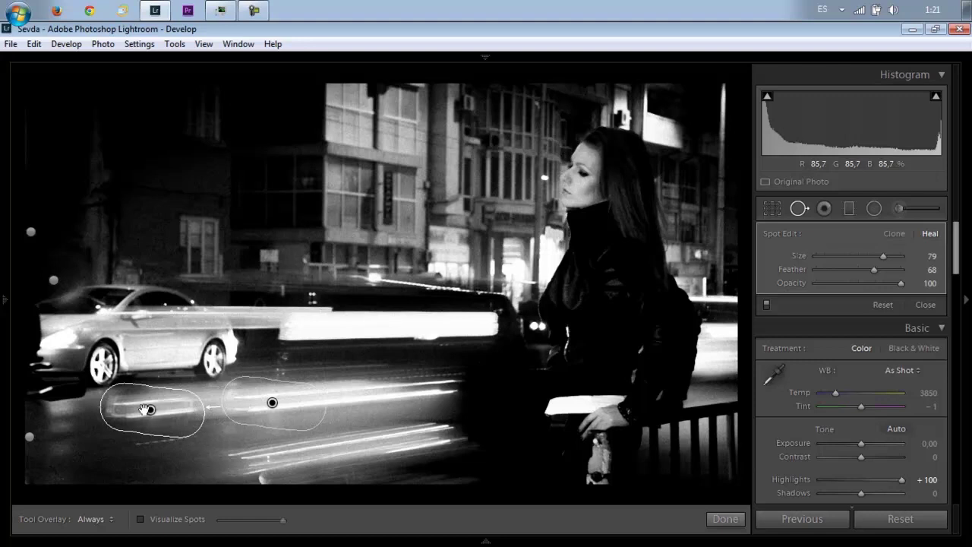
pyautogui.press('Delete')
pyautogui.moveTo(188, 410)
pyautogui.mouseDown()
pyautogui.moveTo(119, 408)
pyautogui.moveTo(146, 414)
pyautogui.mouseUp()
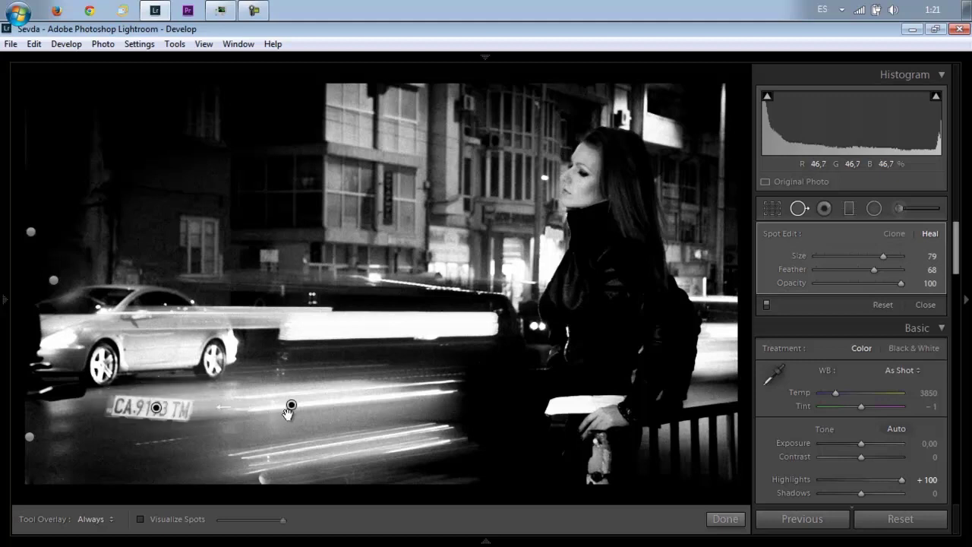
pyautogui.moveTo(290, 405); pyautogui.dragTo(295, 396)
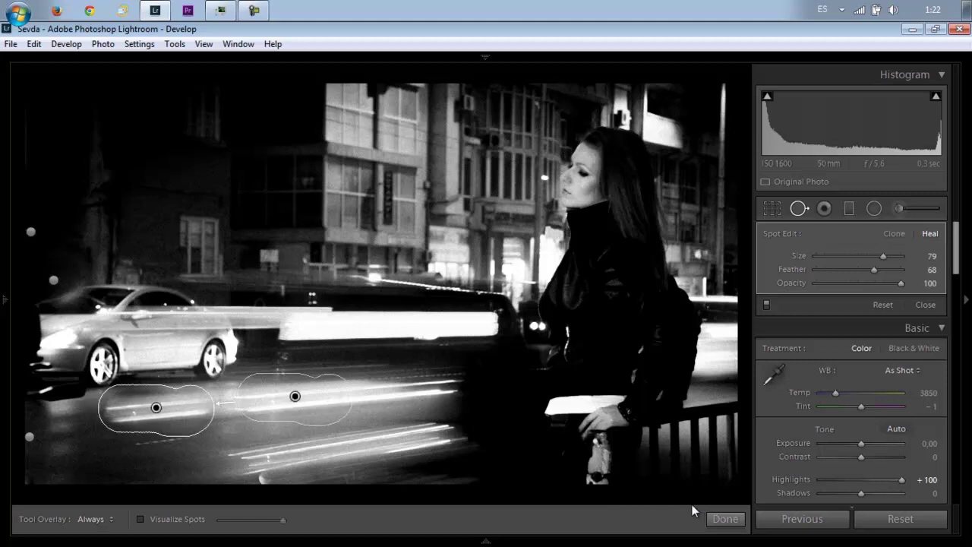
# Set Shadows to −68 and Contrast to +100 in the Basic panel.
pyautogui.click(724, 519)
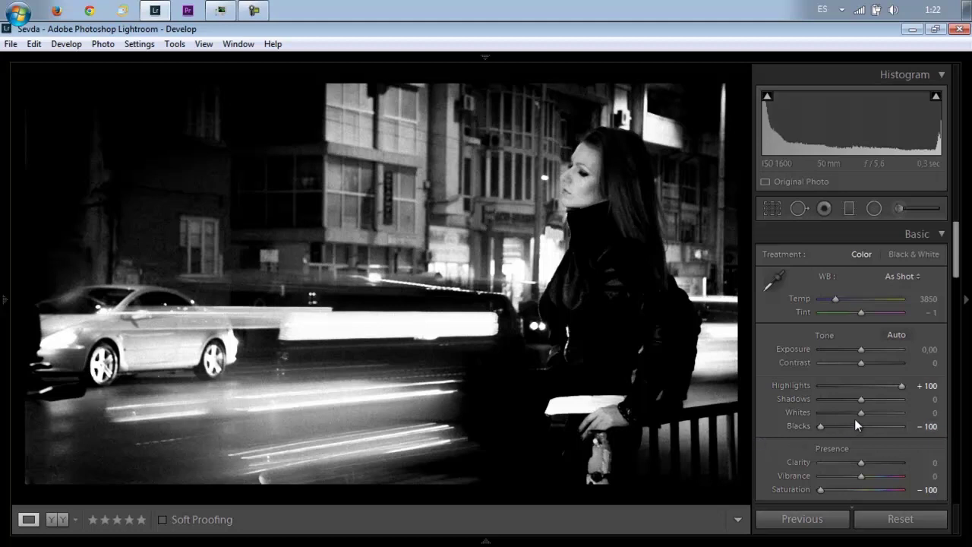
pyautogui.moveTo(861, 400); pyautogui.dragTo(815, 403)
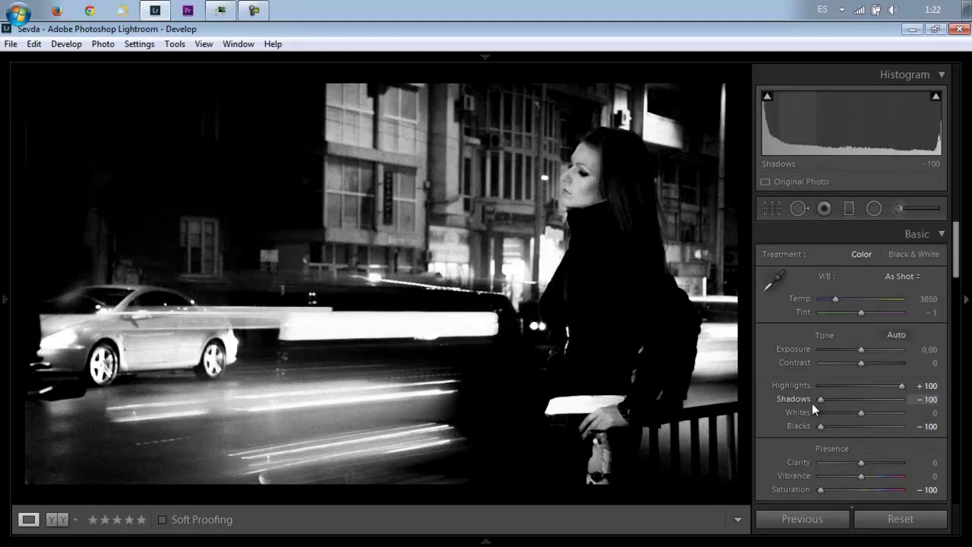
pyautogui.moveTo(813, 403); pyautogui.dragTo(834, 400)
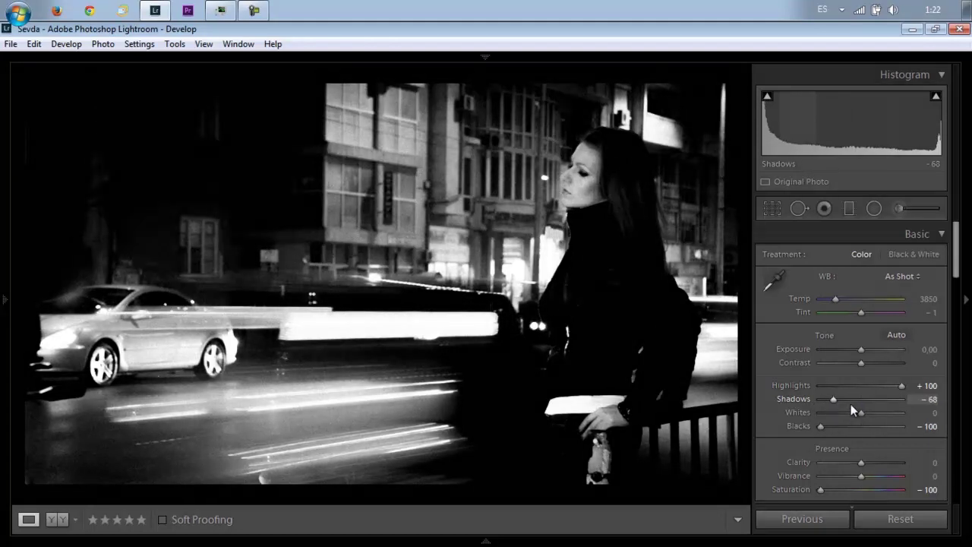
pyautogui.moveTo(860, 363); pyautogui.dragTo(924, 363)
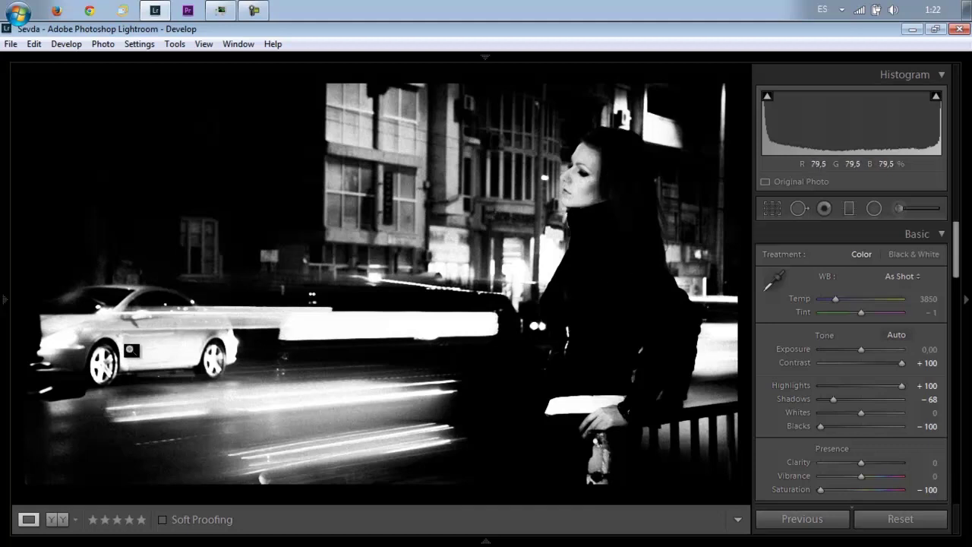
# Lower the Grain Amount to 44 while checking the face at 1:1.
pyautogui.click(576, 173)
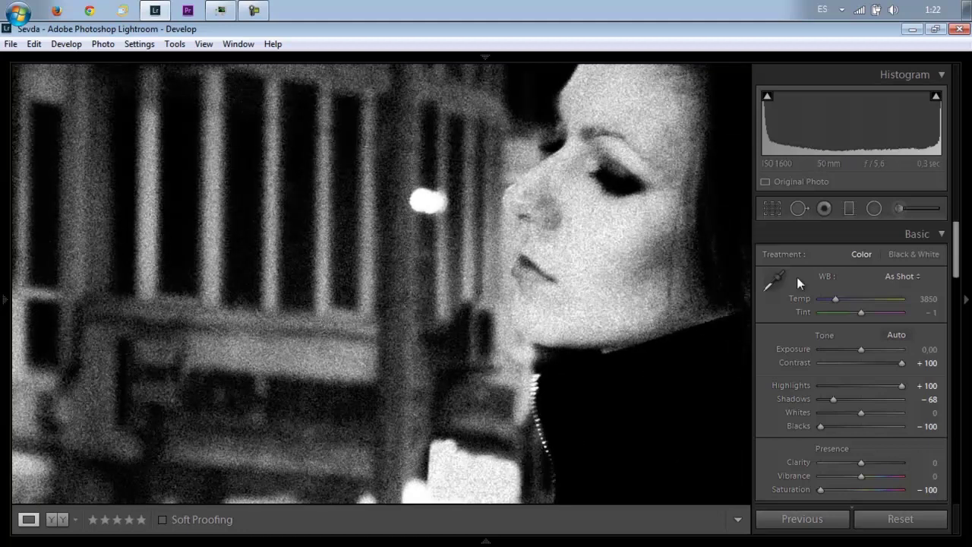
pyautogui.moveTo(955, 241); pyautogui.dragTo(958, 466)
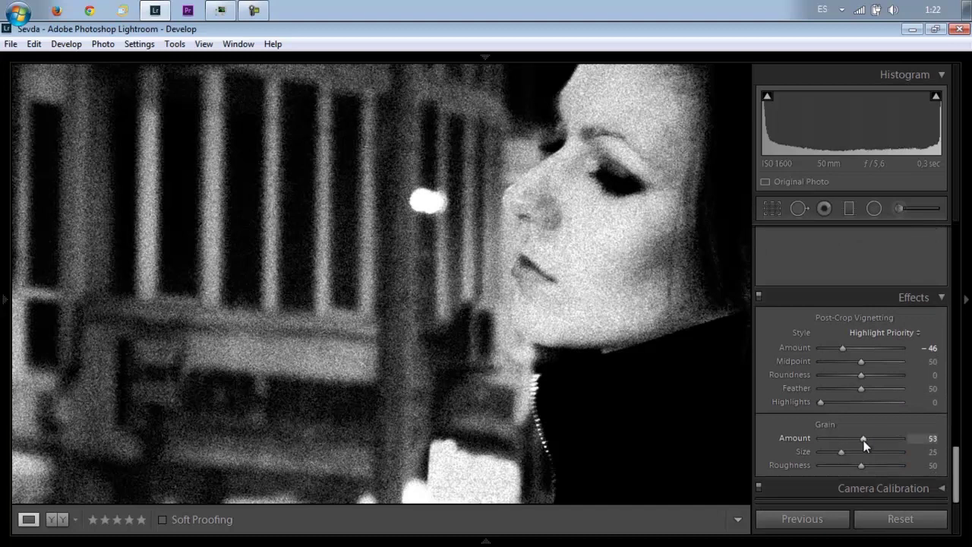
pyautogui.moveTo(863, 440); pyautogui.dragTo(852, 444)
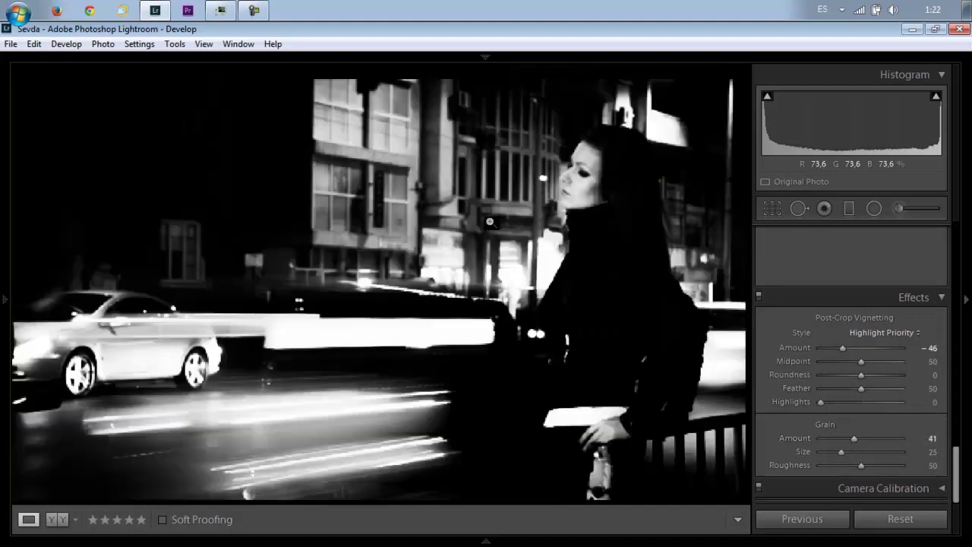
pyautogui.press('Right')
# Set Sharpening Amount to 67 and Radius to 1.4, checking the face at 1:1.
pyautogui.moveTo(956, 470); pyautogui.dragTo(959, 356)
pyautogui.moveTo(833, 422); pyautogui.dragTo(856, 423)
pyautogui.click(851, 437)
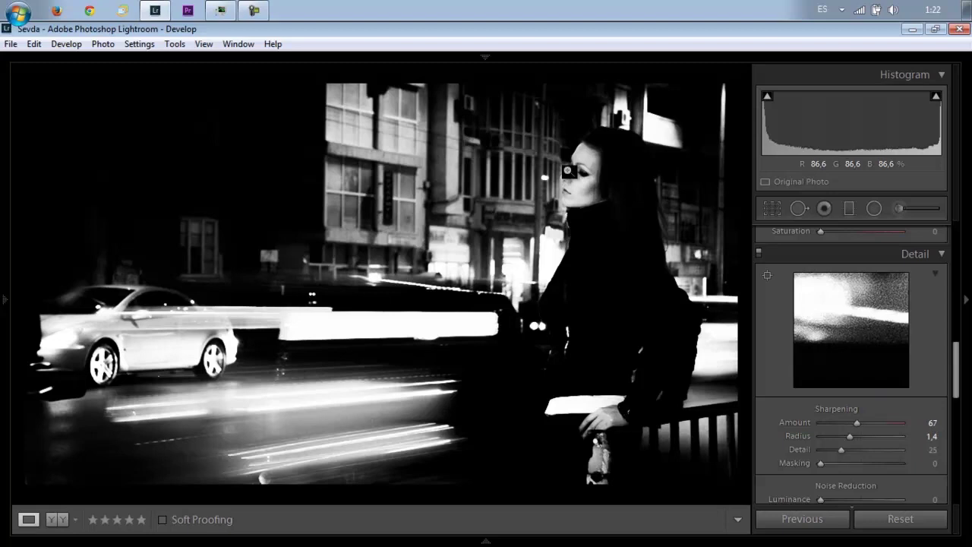
pyautogui.click(566, 167)
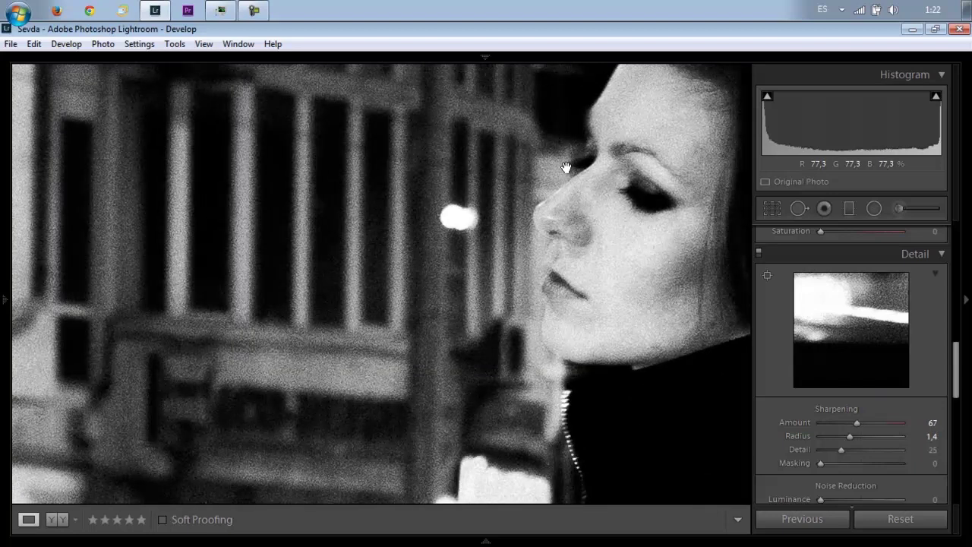
pyautogui.click(565, 167)
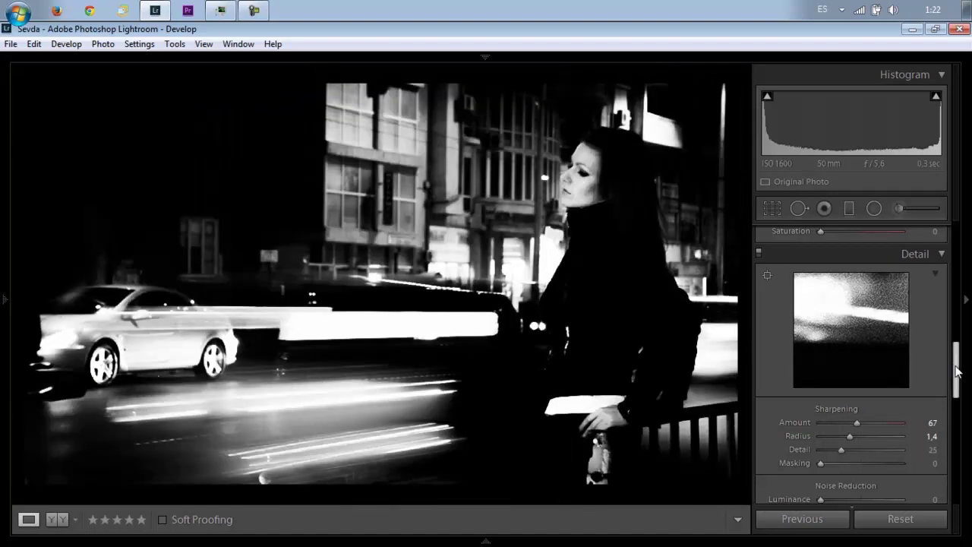
pyautogui.moveTo(955, 371); pyautogui.dragTo(956, 251)
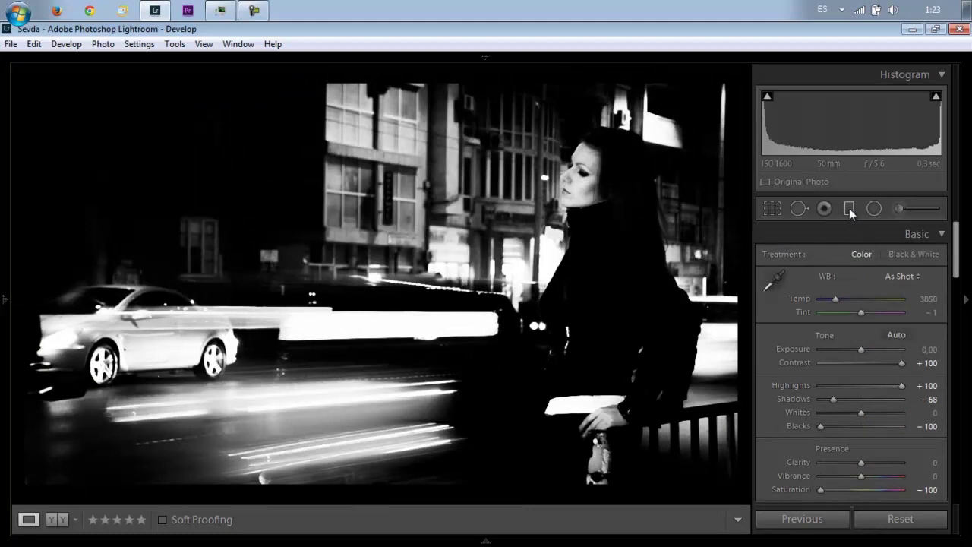
# Add a graduated filter darkening the lower-left corner to Exposure −0.92.
pyautogui.click(848, 210)
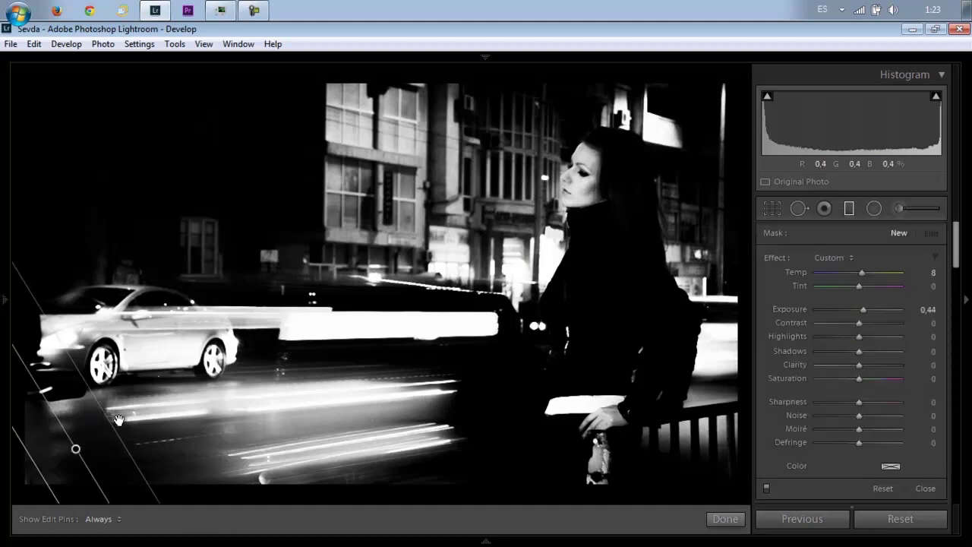
pyautogui.moveTo(51, 471); pyautogui.dragTo(133, 398)
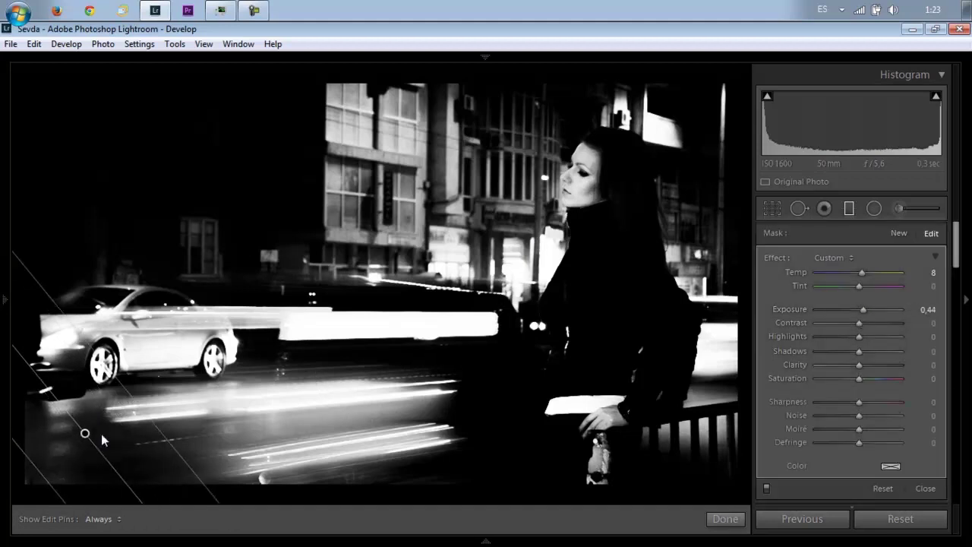
pyautogui.click(851, 310)
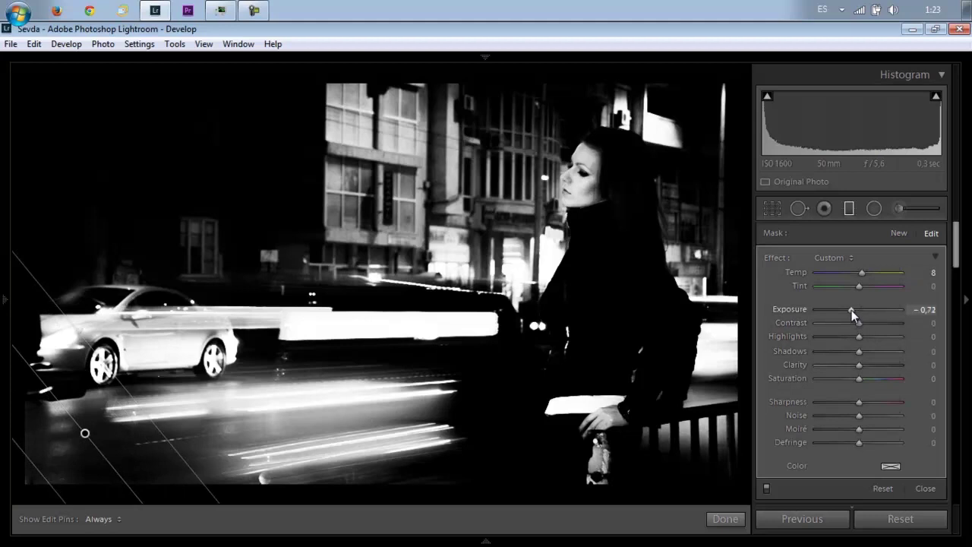
pyautogui.moveTo(850, 309); pyautogui.dragTo(841, 310)
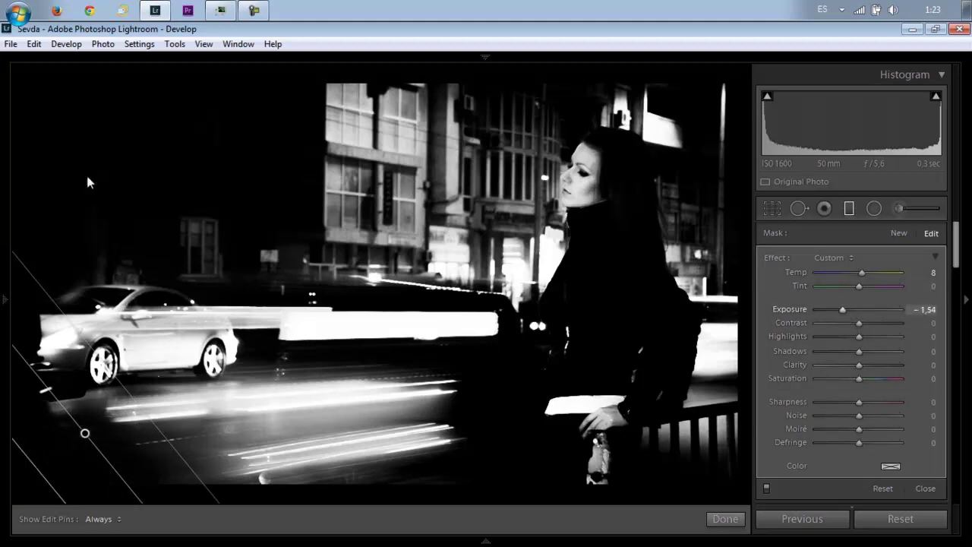
# Draw new graduated filters across the upper left and shift the gradient further left.
pyautogui.moveTo(62, 226); pyautogui.dragTo(258, 330)
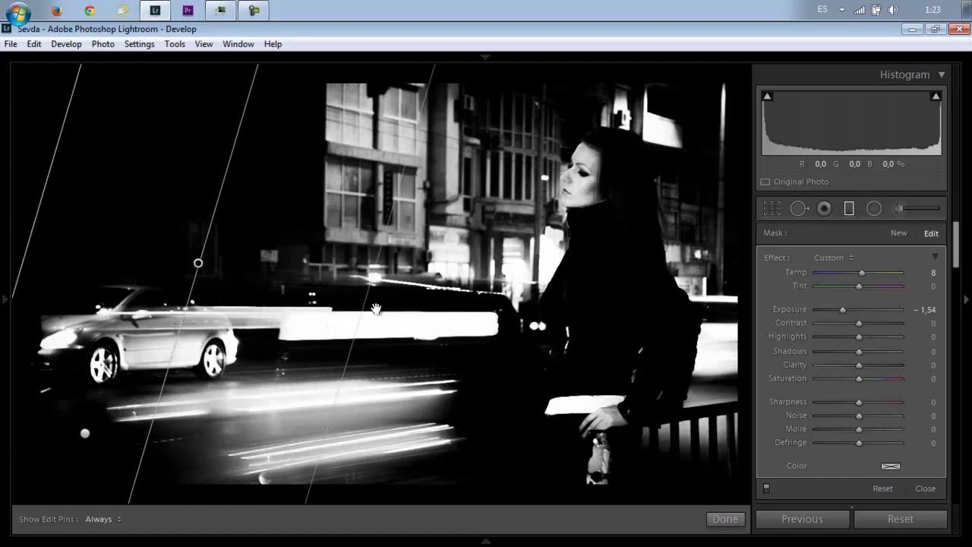
pyautogui.moveTo(258, 330)
pyautogui.mouseDown()
pyautogui.moveTo(421, 328)
pyautogui.moveTo(425, 337)
pyautogui.mouseUp()
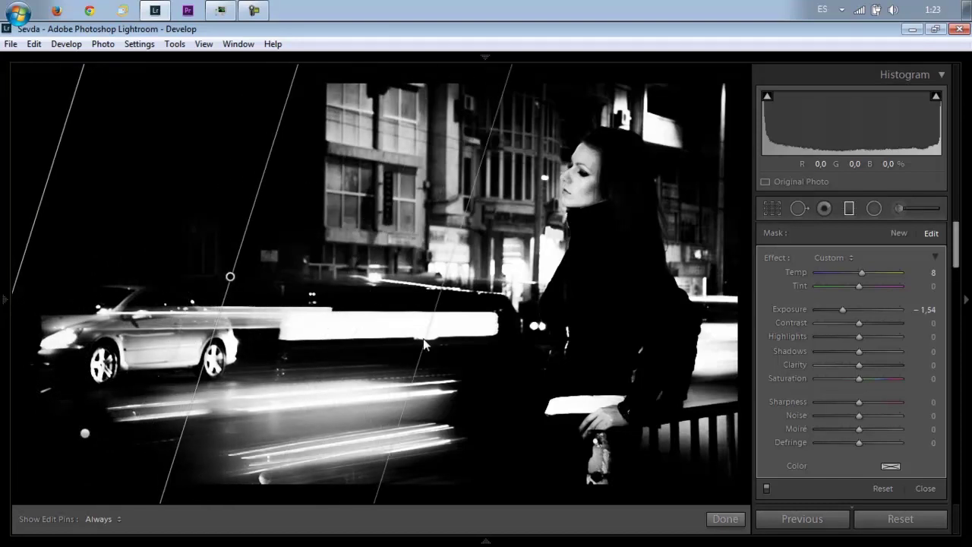
pyautogui.moveTo(195, 217); pyautogui.dragTo(478, 236)
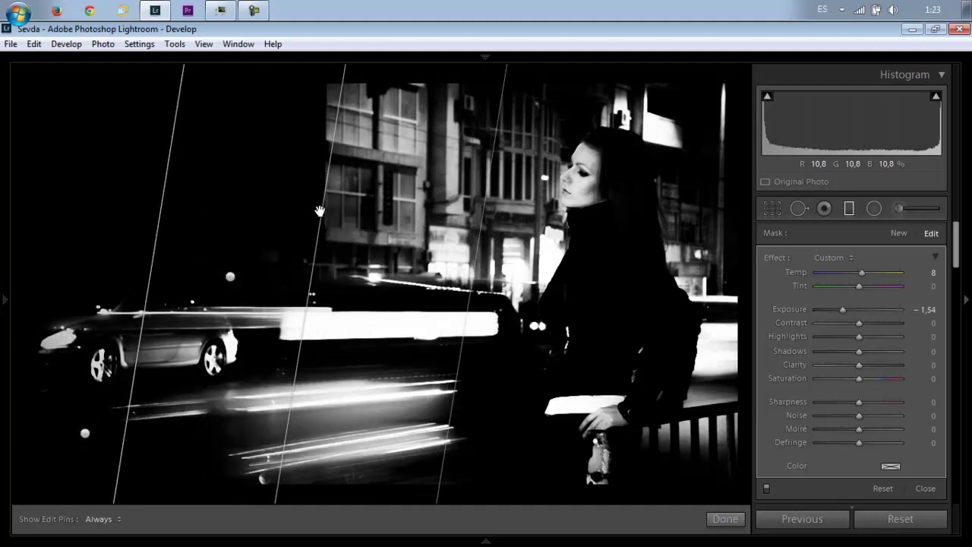
pyautogui.moveTo(214, 207); pyautogui.dragTo(86, 193)
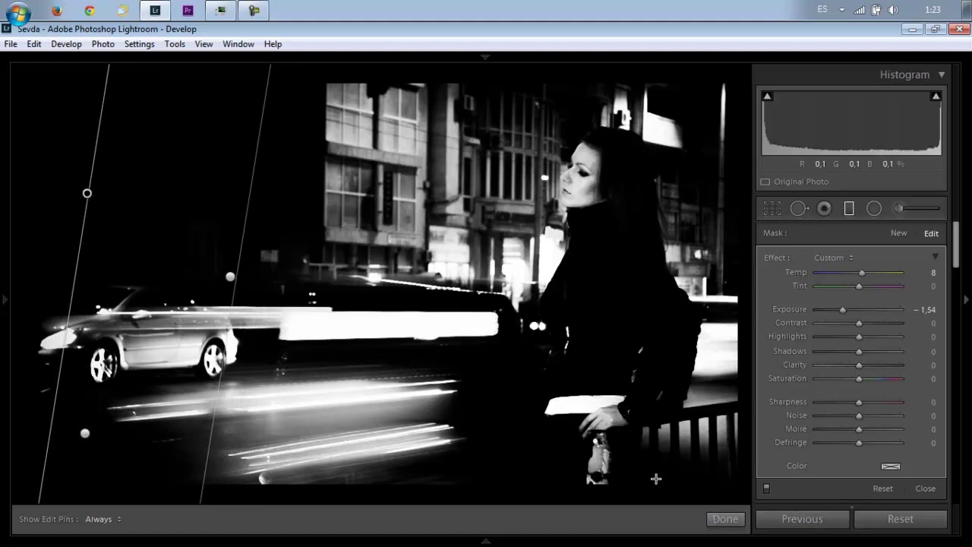
# Draw two darkening graduated filters on the right side, moving one lower and widening the other.
pyautogui.moveTo(624, 386); pyautogui.dragTo(507, 289)
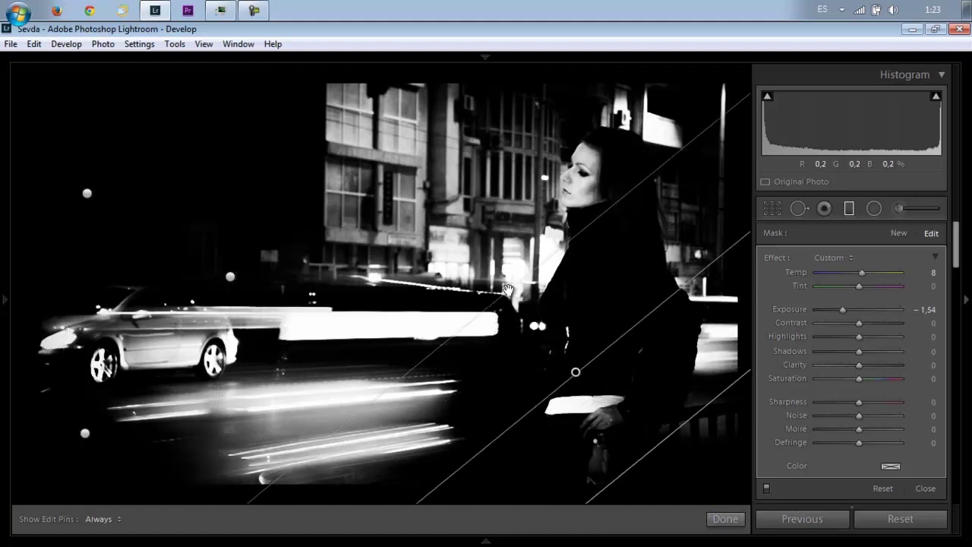
pyautogui.moveTo(595, 381); pyautogui.dragTo(676, 422)
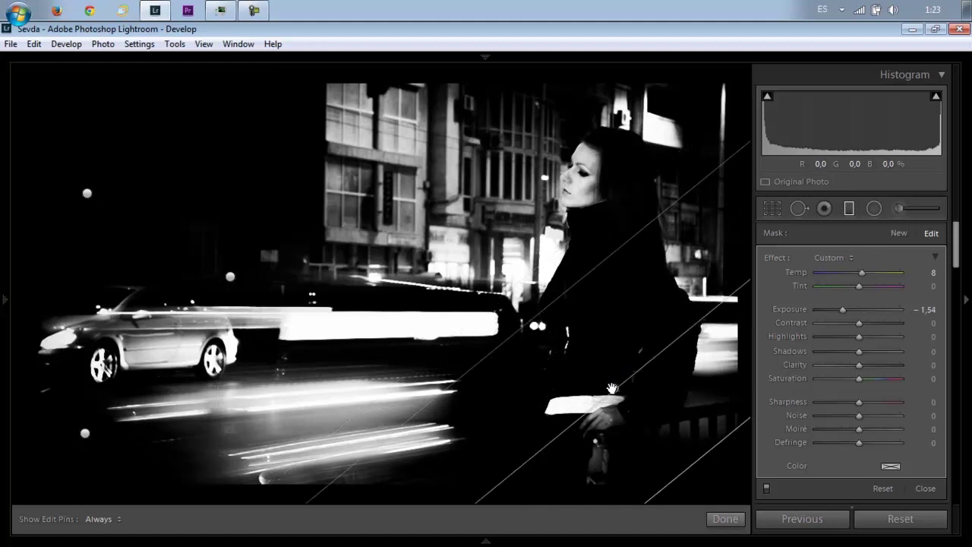
pyautogui.moveTo(689, 251); pyautogui.dragTo(638, 254)
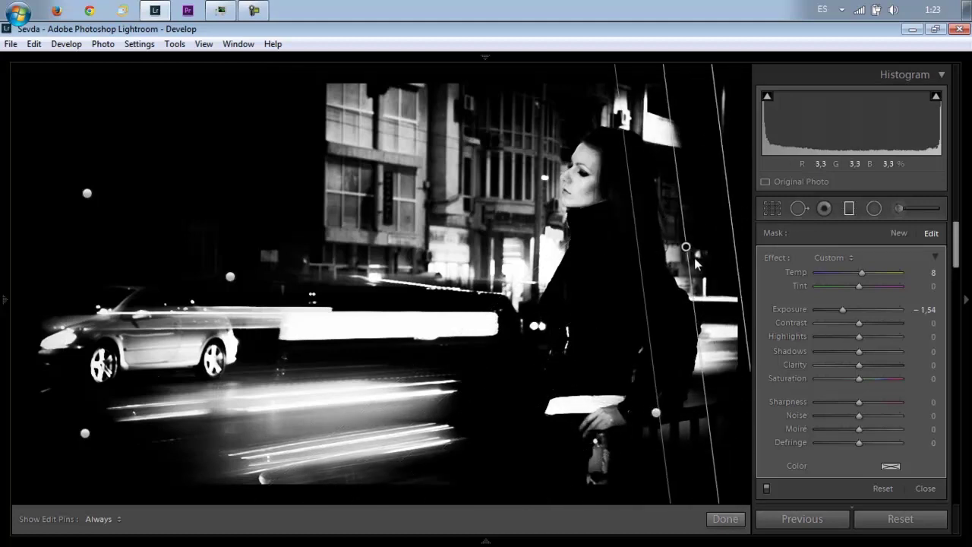
pyautogui.moveTo(640, 353)
pyautogui.mouseDown()
pyautogui.moveTo(632, 350)
pyautogui.moveTo(685, 331)
pyautogui.mouseUp()
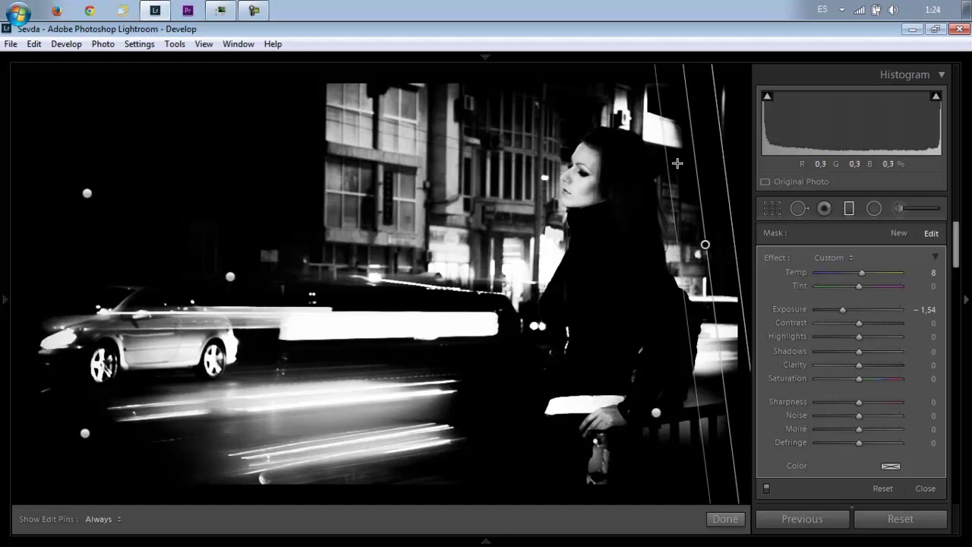
# Add a diagonal graduated filter over the upper right, eased to -0,58 exposure.
pyautogui.moveTo(725, 88); pyautogui.dragTo(585, 201)
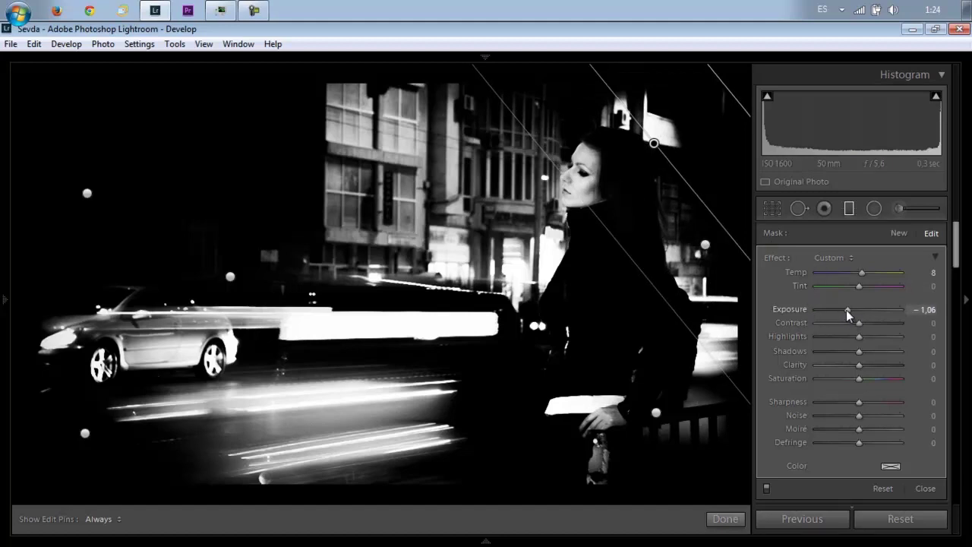
pyautogui.moveTo(845, 310); pyautogui.dragTo(851, 310)
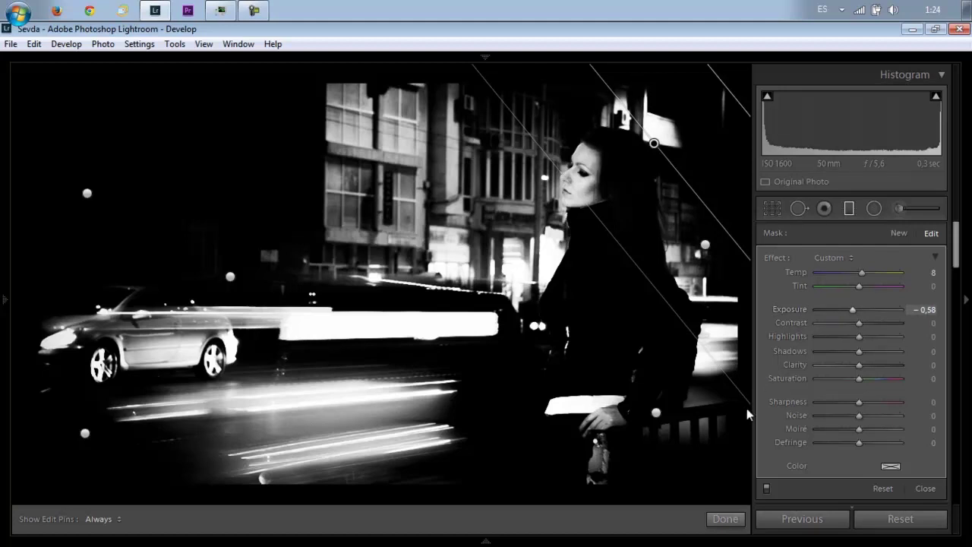
pyautogui.click(726, 519)
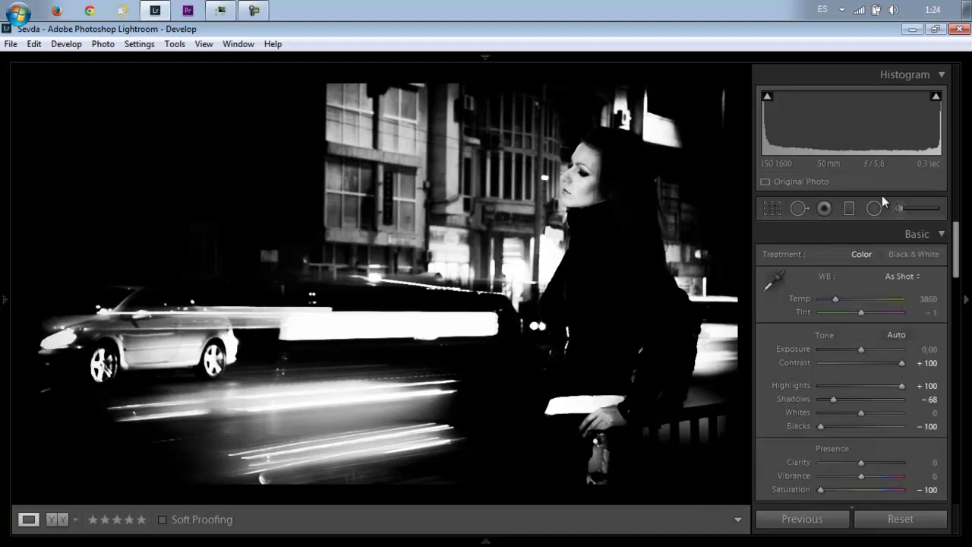
# Set up an Adjustment Brush with Temp 0 and Exposure 0,99.
pyautogui.click(907, 209)
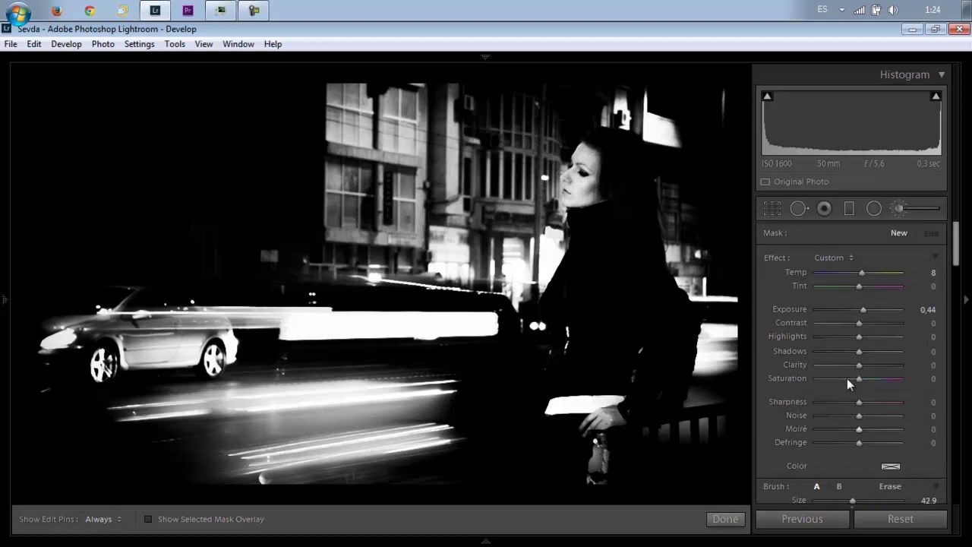
pyautogui.doubleClick(860, 271)
pyautogui.moveTo(863, 311); pyautogui.dragTo(869, 311)
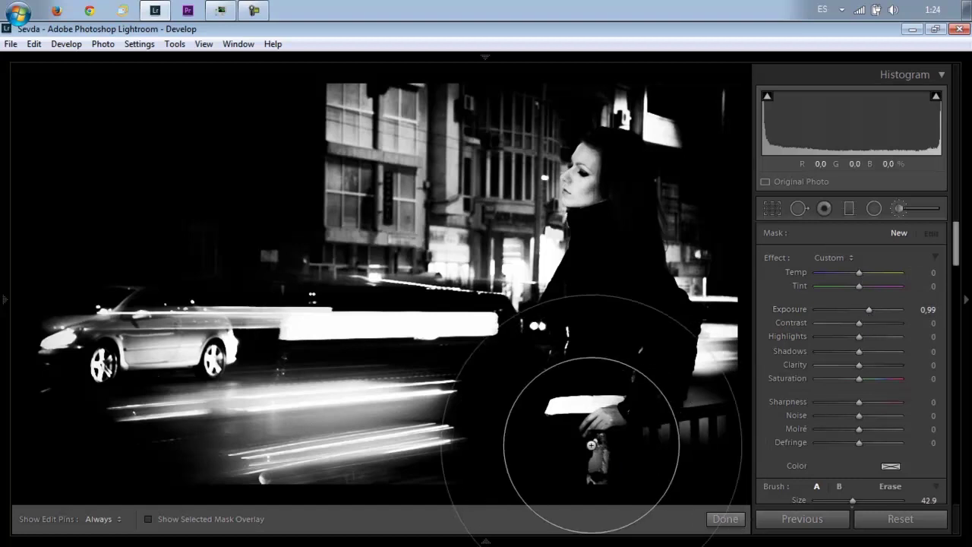
pyautogui.scroll(-3, 390, 232)
pyautogui.scroll(-3, 278, 221)
pyautogui.scroll(-2, 271, 206)
pyautogui.scroll(-2, 275, 211)
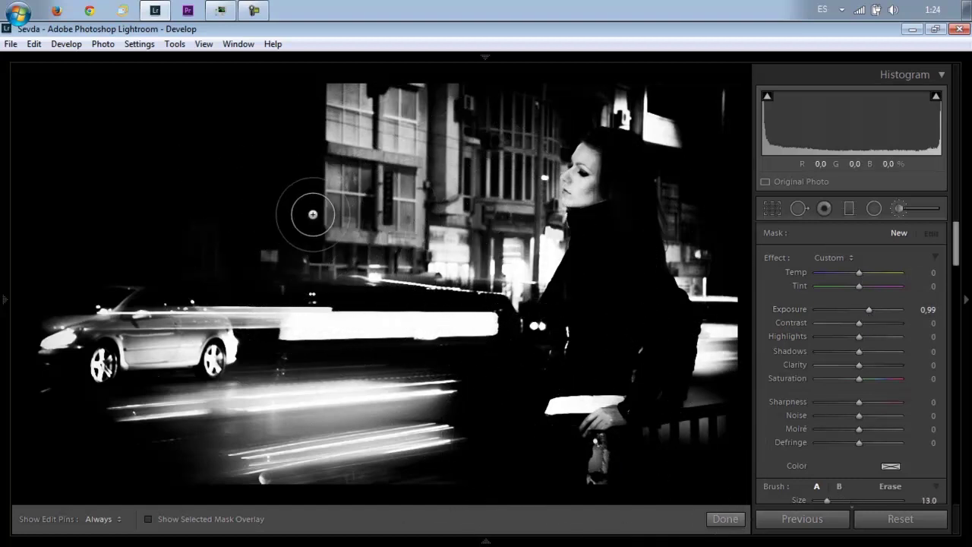
# Paint brightening strokes down the building facade, raising brush exposure to 4,00.
pyautogui.press('h')
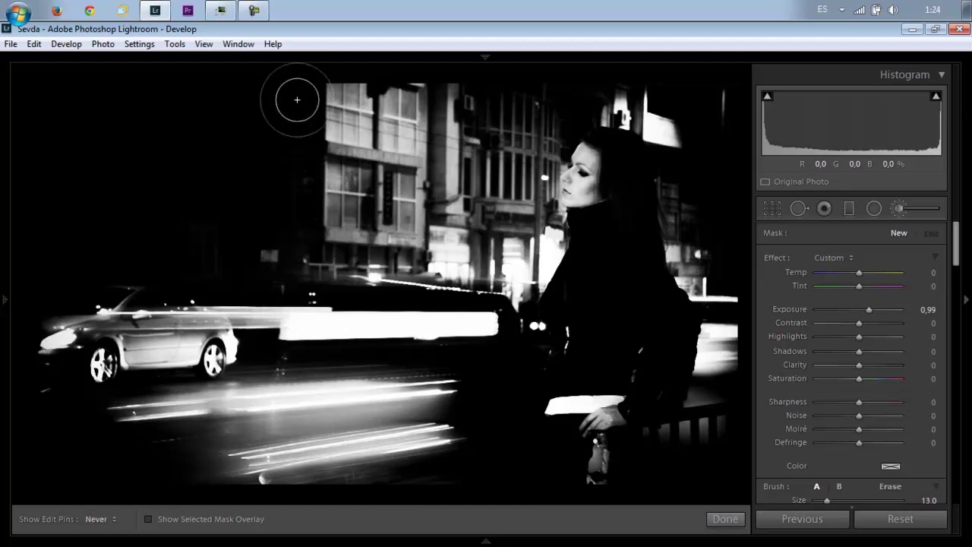
pyautogui.moveTo(299, 93); pyautogui.dragTo(296, 227)
pyautogui.press('h')
pyautogui.moveTo(868, 309); pyautogui.dragTo(912, 311)
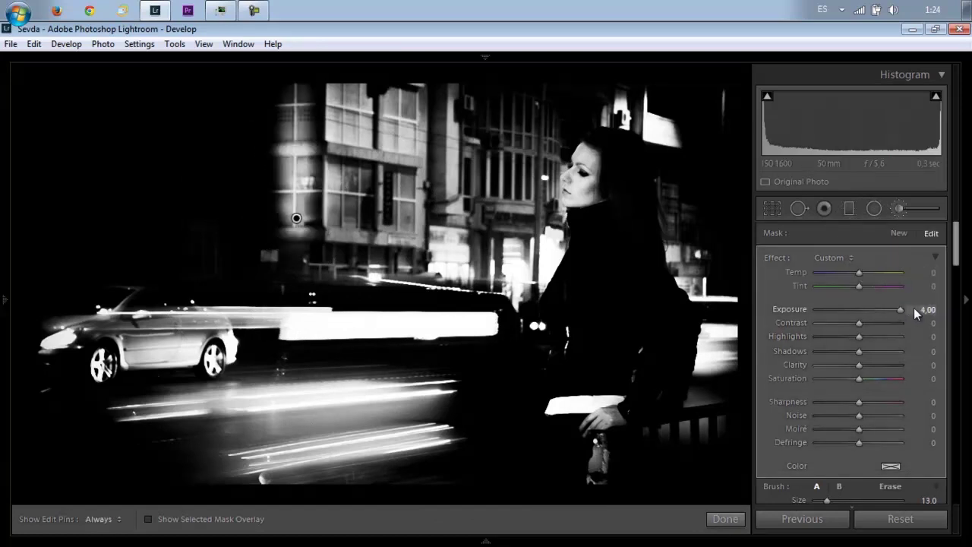
pyautogui.press('h')
pyautogui.moveTo(288, 99)
pyautogui.mouseDown()
pyautogui.moveTo(240, 256)
pyautogui.moveTo(190, 260)
pyautogui.moveTo(223, 202)
pyautogui.moveTo(232, 121)
pyautogui.moveTo(252, 174)
pyautogui.moveTo(250, 91)
pyautogui.moveTo(210, 101)
pyautogui.moveTo(191, 211)
pyautogui.moveTo(203, 123)
pyautogui.moveTo(165, 206)
pyautogui.moveTo(163, 254)
pyautogui.moveTo(130, 243)
pyautogui.moveTo(148, 179)
pyautogui.moveTo(139, 126)
pyautogui.moveTo(113, 217)
pyautogui.moveTo(130, 228)
pyautogui.moveTo(261, 232)
pyautogui.mouseUp()
pyautogui.press('h')
# Lower the building mask's exposure to about 2,36, then undo an extra facade stroke.
pyautogui.click(833, 257)
pyautogui.click(898, 308)
pyautogui.moveTo(898, 308); pyautogui.dragTo(879, 314)
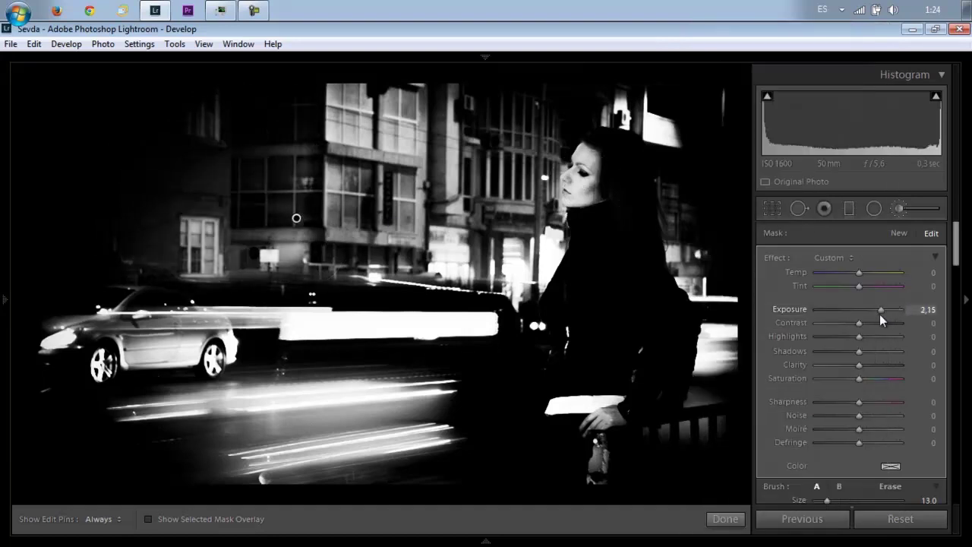
pyautogui.press('h')
pyautogui.press('h')
pyautogui.moveTo(489, 148); pyautogui.dragTo(518, 153)
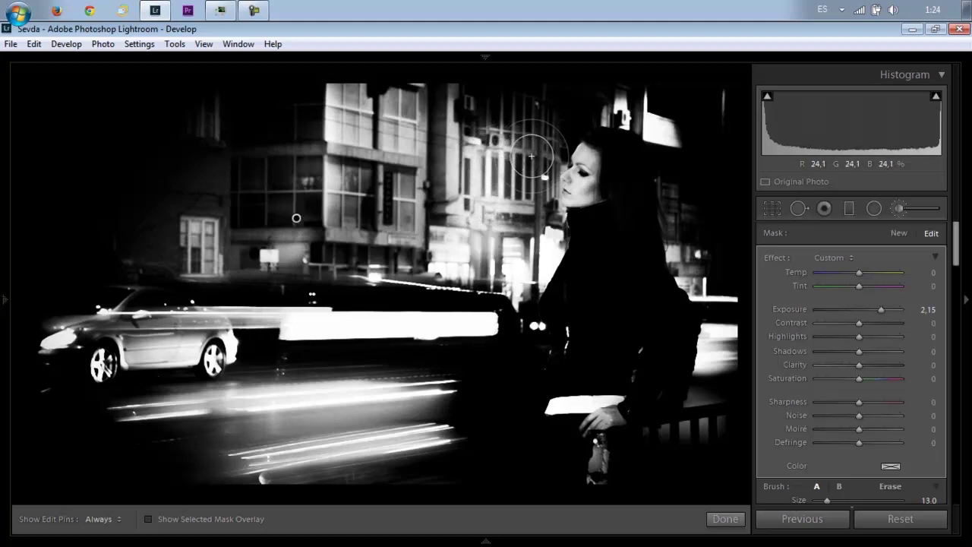
pyautogui.hotkey('ctrl', 'z')
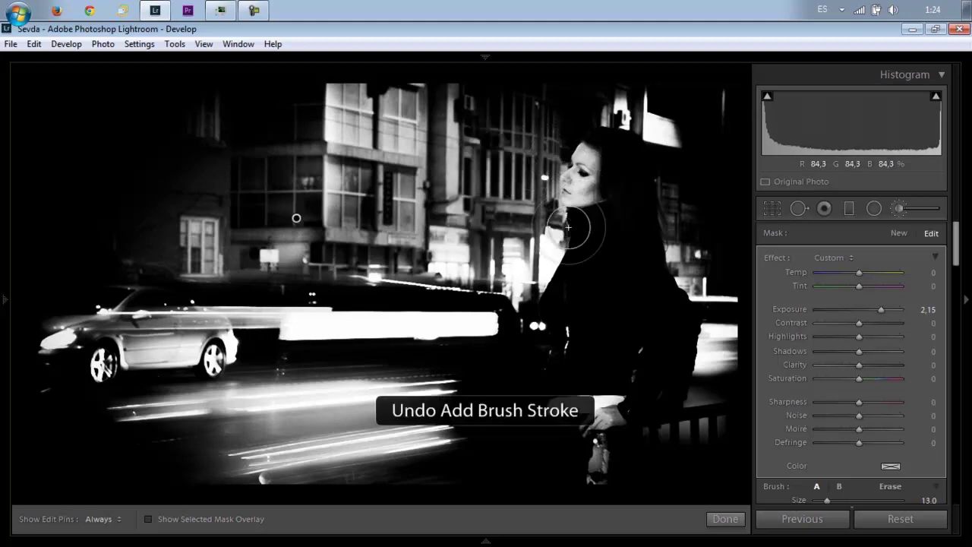
pyautogui.click(725, 518)
pyautogui.click(895, 216)
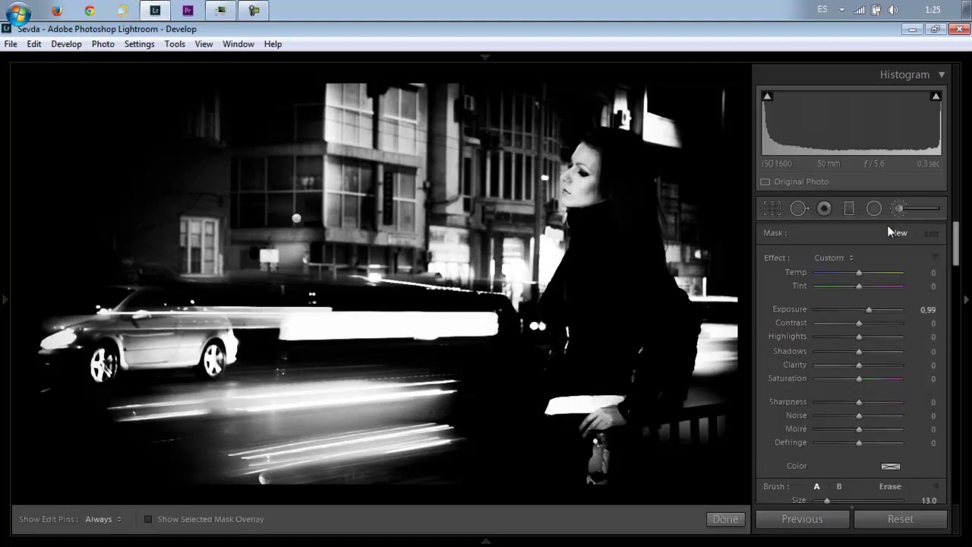
# Set the Preferences interface language to Spanish, restart Lightroom, and return to the Adjustment Brush.
pyautogui.click(725, 519)
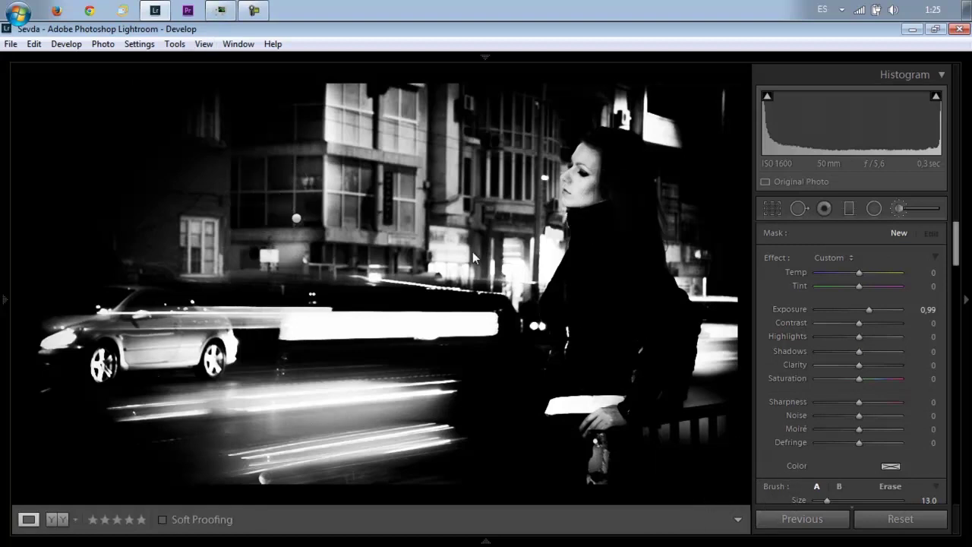
pyautogui.click(33, 44)
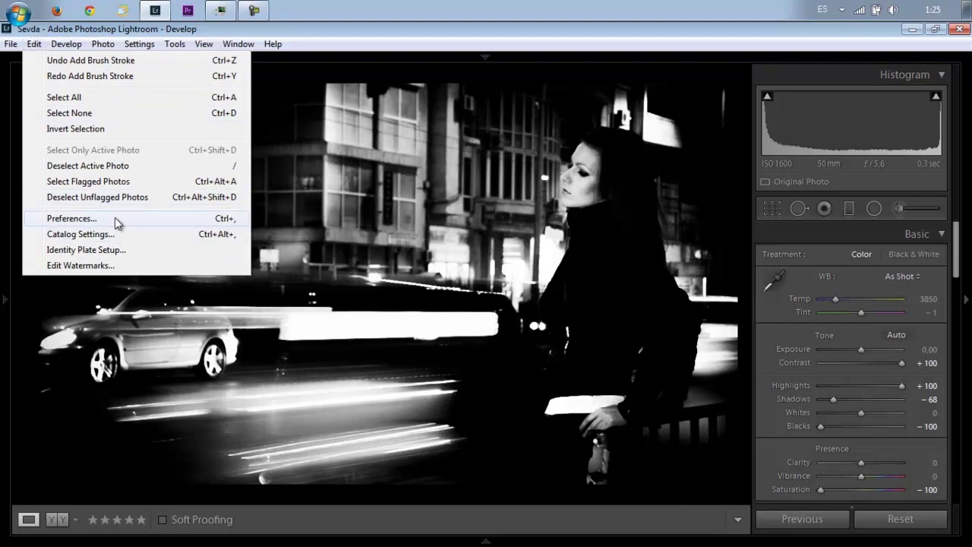
pyautogui.click(114, 217)
pyautogui.click(522, 76)
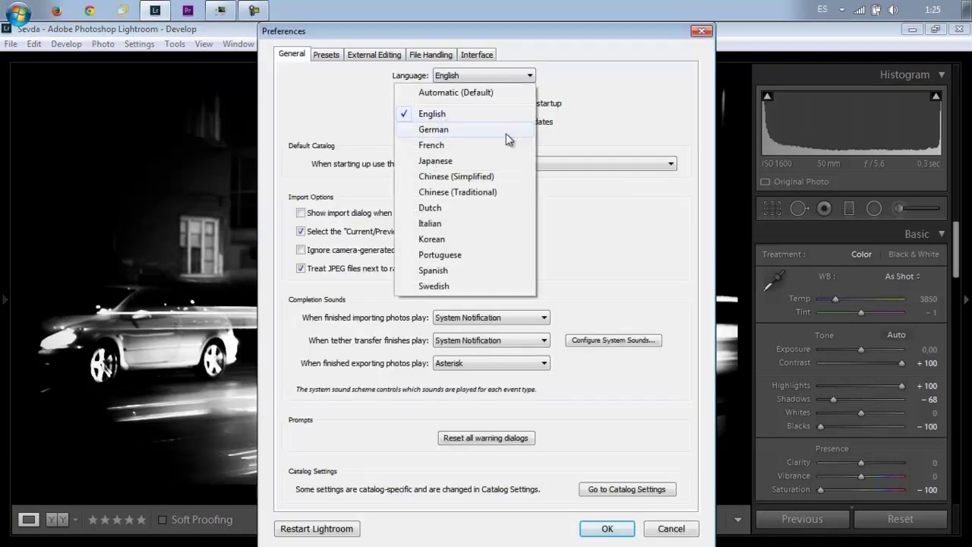
pyautogui.click(471, 271)
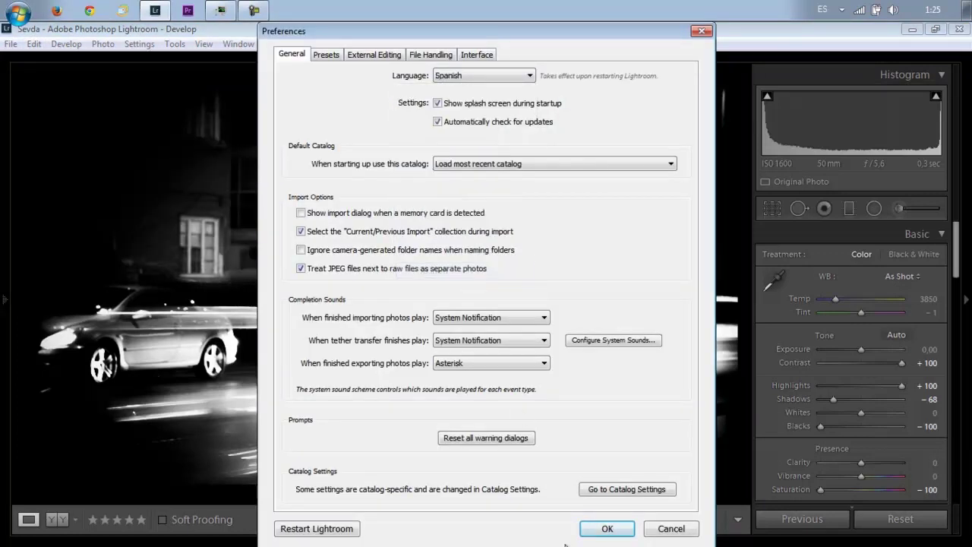
pyautogui.click(614, 529)
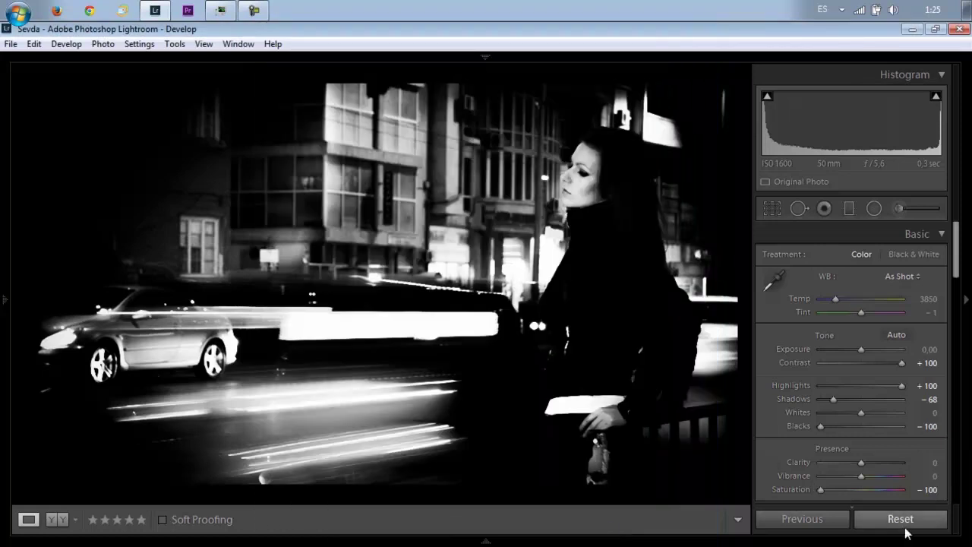
pyautogui.click(958, 31)
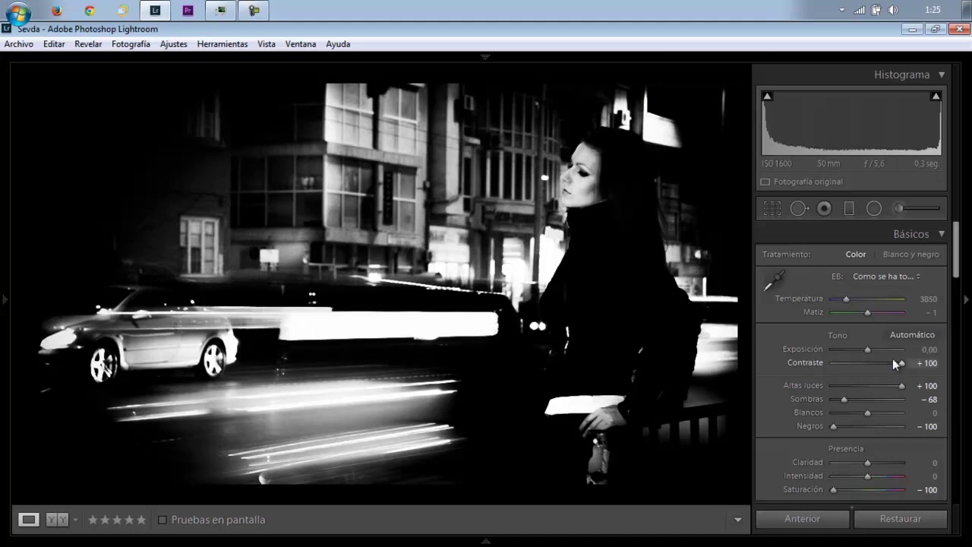
pyautogui.click(898, 209)
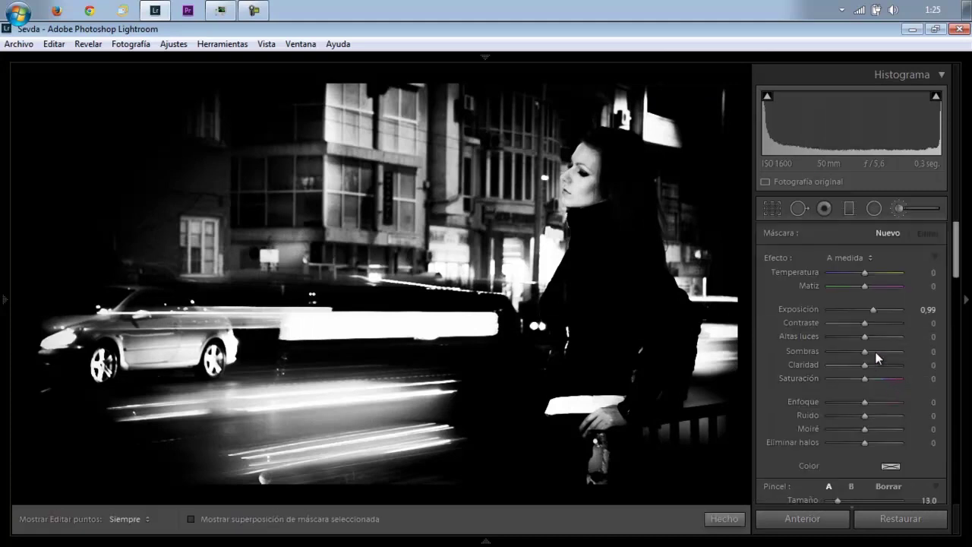
# Paint a new 0,32 exposure brush mask over the building facade and the car's light streaks.
pyautogui.moveTo(873, 309); pyautogui.dragTo(867, 311)
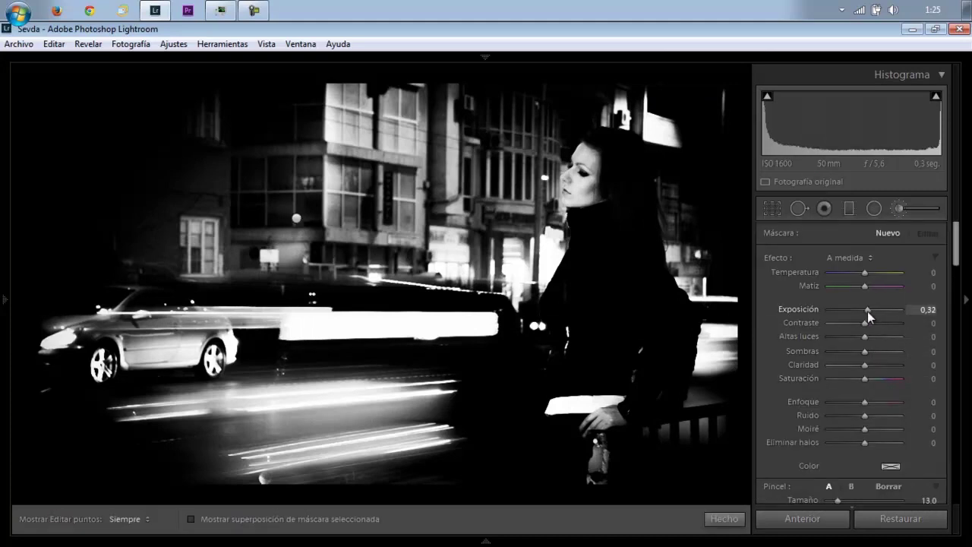
pyautogui.press('h')
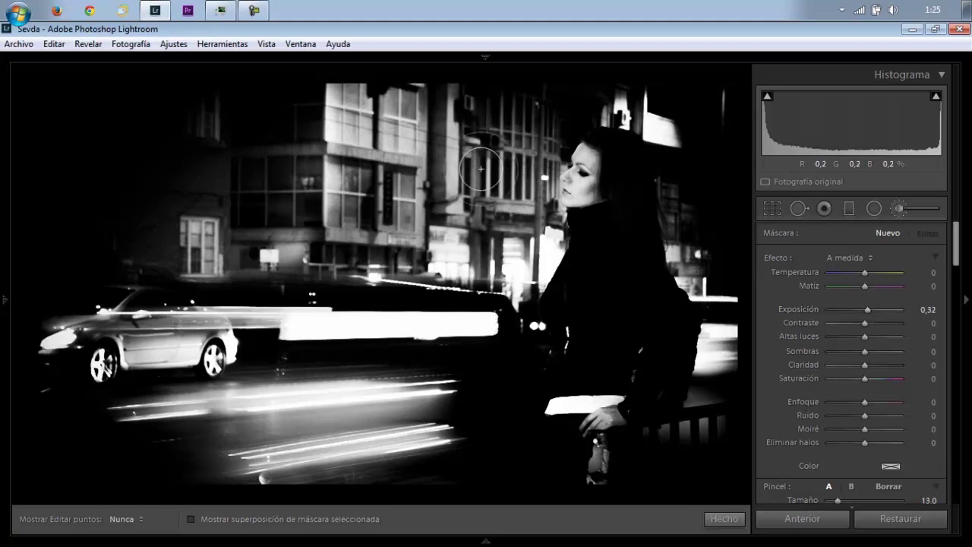
pyautogui.moveTo(480, 167); pyautogui.dragTo(642, 196)
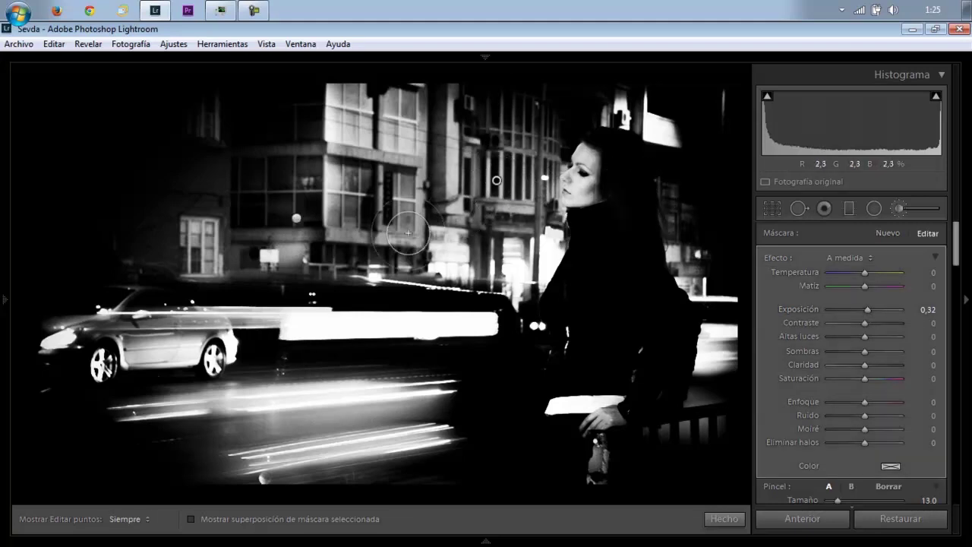
pyautogui.moveTo(408, 232); pyautogui.dragTo(422, 205)
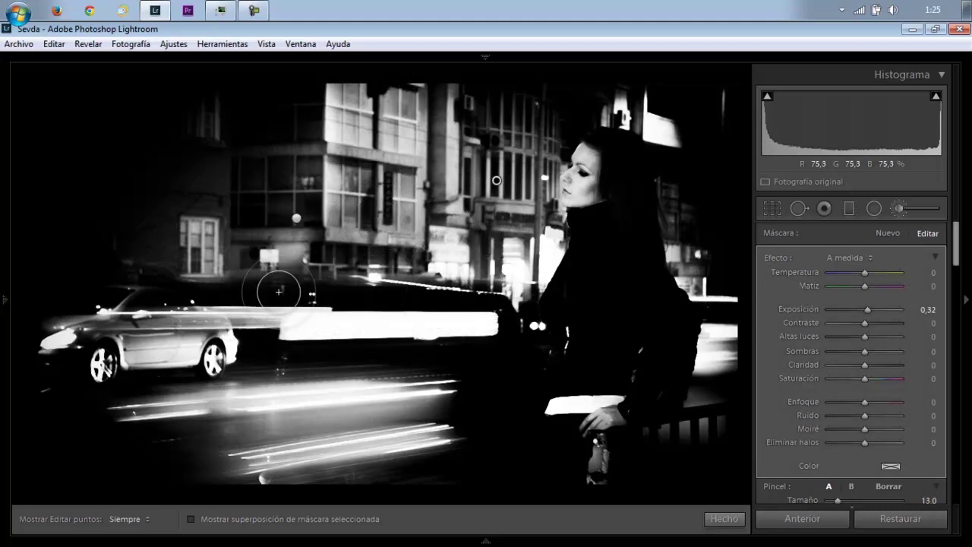
pyautogui.moveTo(249, 347); pyautogui.dragTo(427, 343)
pyautogui.moveTo(178, 434); pyautogui.dragTo(441, 420)
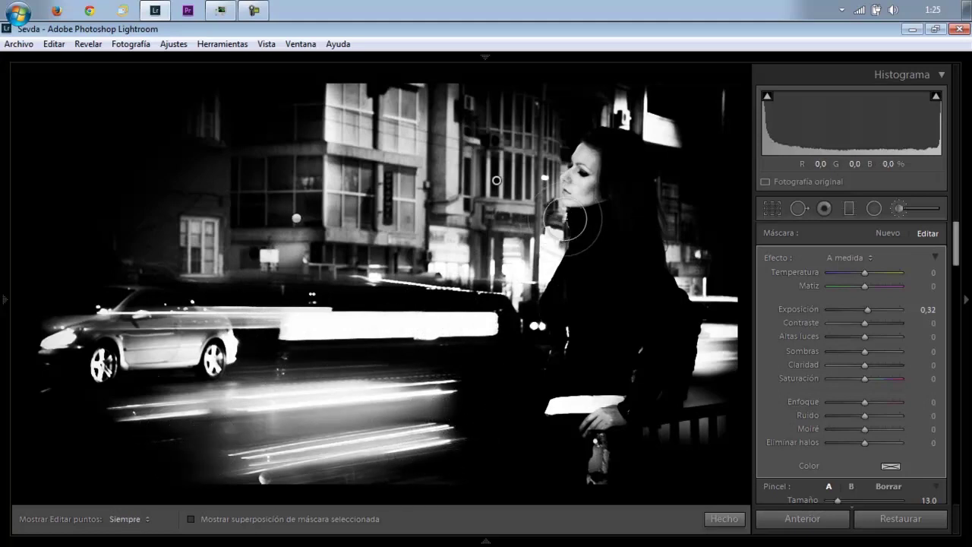
# Extend the earlier building brush adjustment over the woman's jacket, collar and hair.
pyautogui.click(296, 217)
pyautogui.press('h')
pyautogui.moveTo(607, 386)
pyautogui.mouseDown()
pyautogui.moveTo(566, 320)
pyautogui.moveTo(593, 222)
pyautogui.mouseUp()
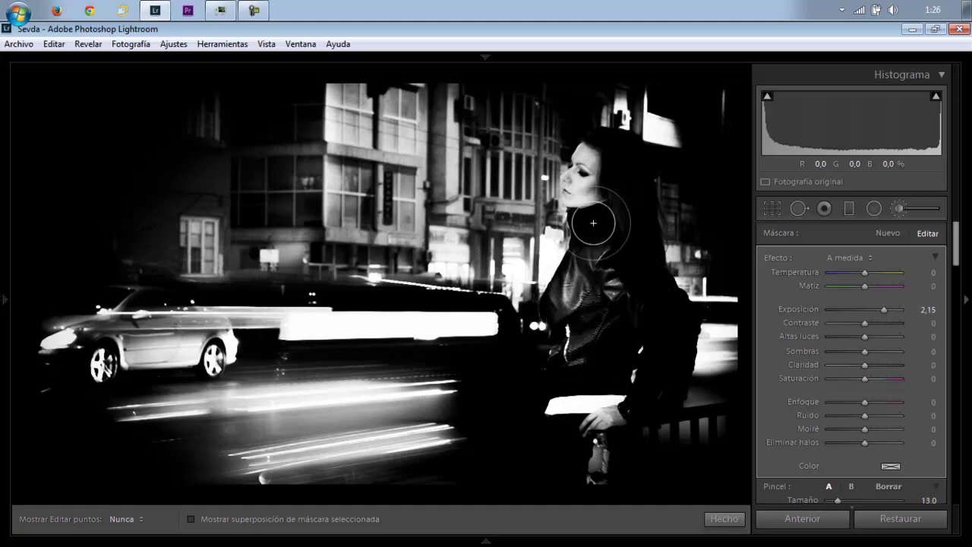
pyautogui.moveTo(593, 222); pyautogui.dragTo(611, 164)
pyautogui.press('h')
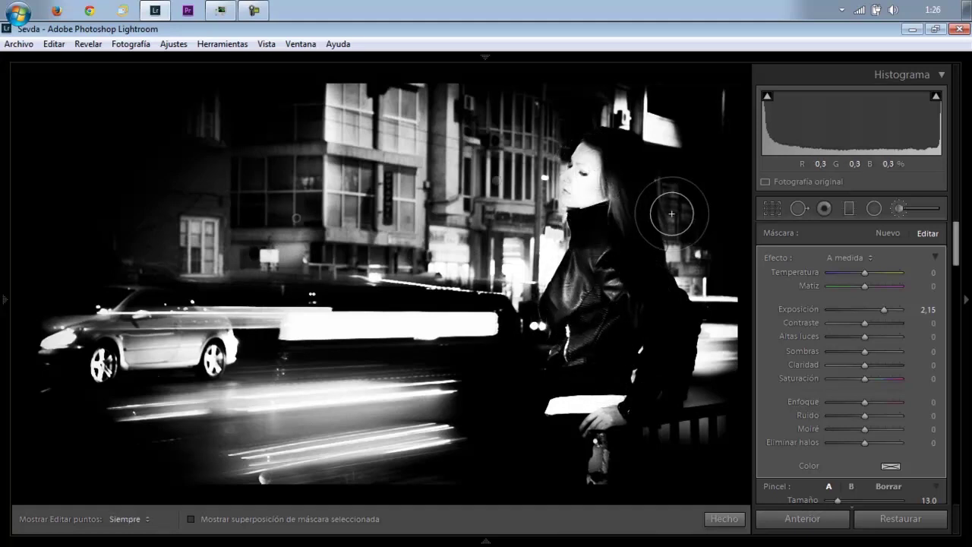
# Undo that stroke and repaint the brightening over the hair behind her head.
pyautogui.hotkey('ctrl', 'z')
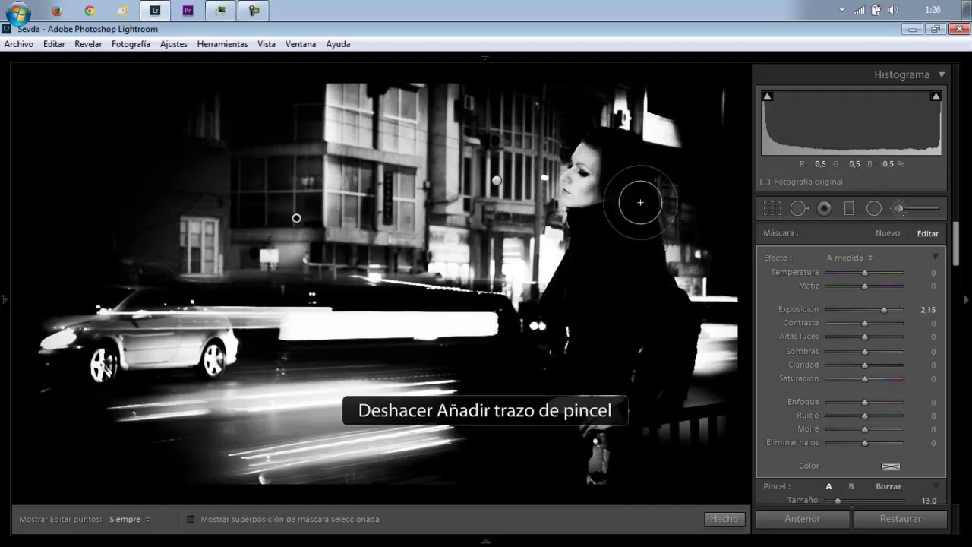
pyautogui.press('h')
pyautogui.moveTo(622, 171)
pyautogui.mouseDown()
pyautogui.moveTo(673, 325)
pyautogui.moveTo(668, 354)
pyautogui.moveTo(648, 397)
pyautogui.moveTo(596, 369)
pyautogui.moveTo(594, 316)
pyautogui.moveTo(614, 304)
pyautogui.moveTo(582, 304)
pyautogui.moveTo(600, 243)
pyautogui.moveTo(575, 293)
pyautogui.moveTo(590, 347)
pyautogui.moveTo(581, 372)
pyautogui.moveTo(569, 373)
pyautogui.moveTo(591, 373)
pyautogui.moveTo(615, 402)
pyautogui.moveTo(646, 347)
pyautogui.moveTo(650, 396)
pyautogui.mouseUp()
pyautogui.press('h')
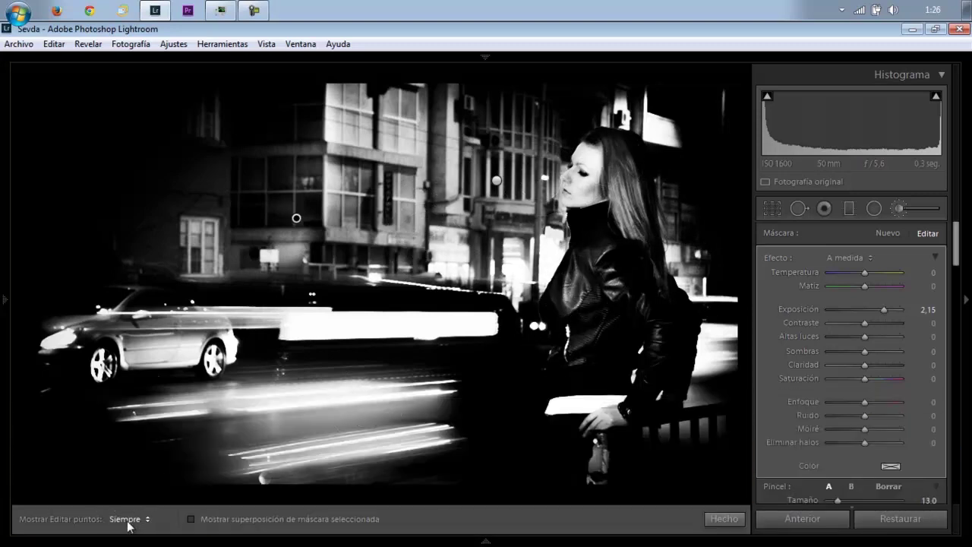
pyautogui.click(191, 520)
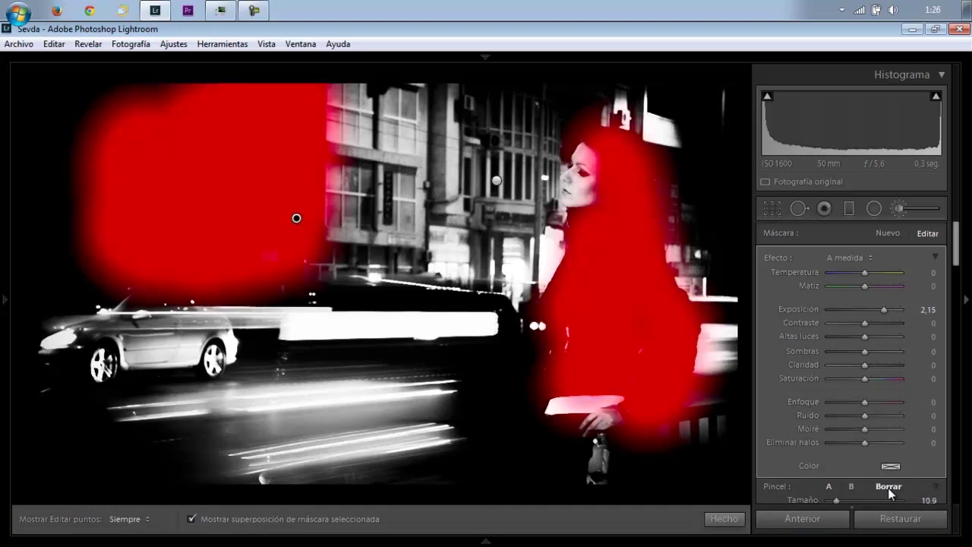
pyautogui.press('h')
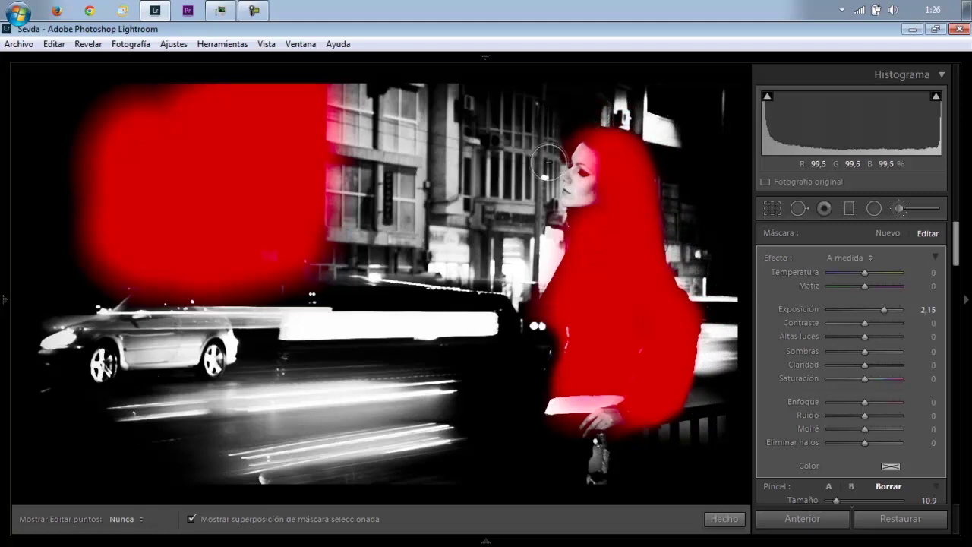
pyautogui.press('h')
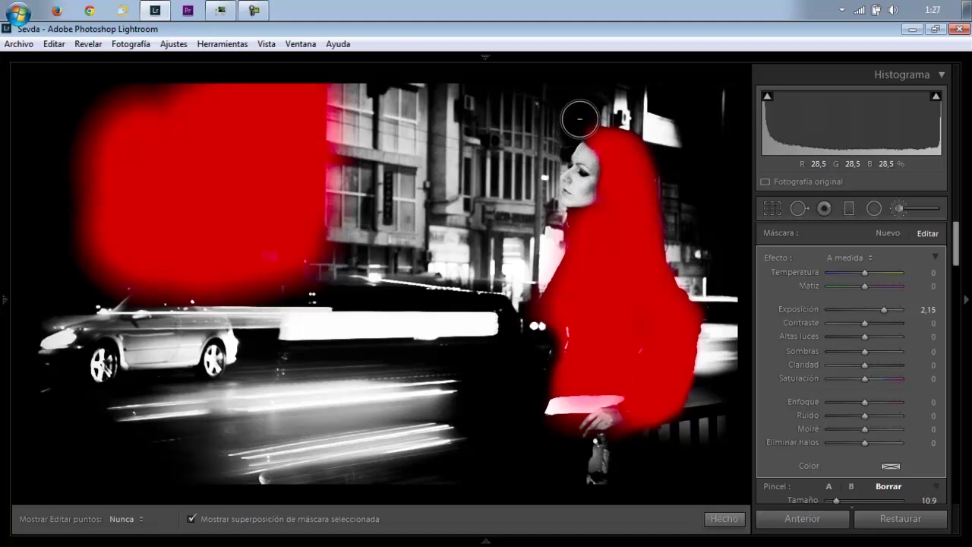
pyautogui.press('h')
pyautogui.click(191, 519)
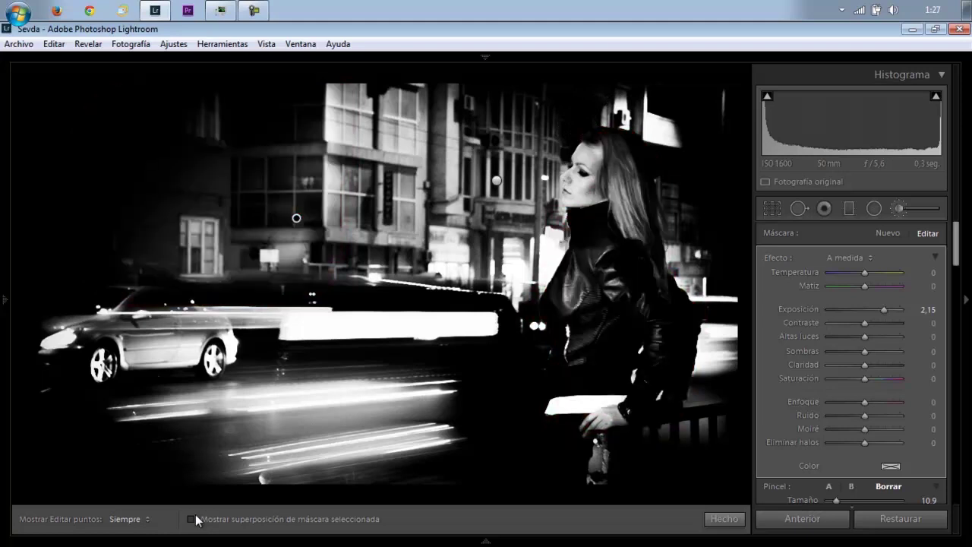
pyautogui.press('h')
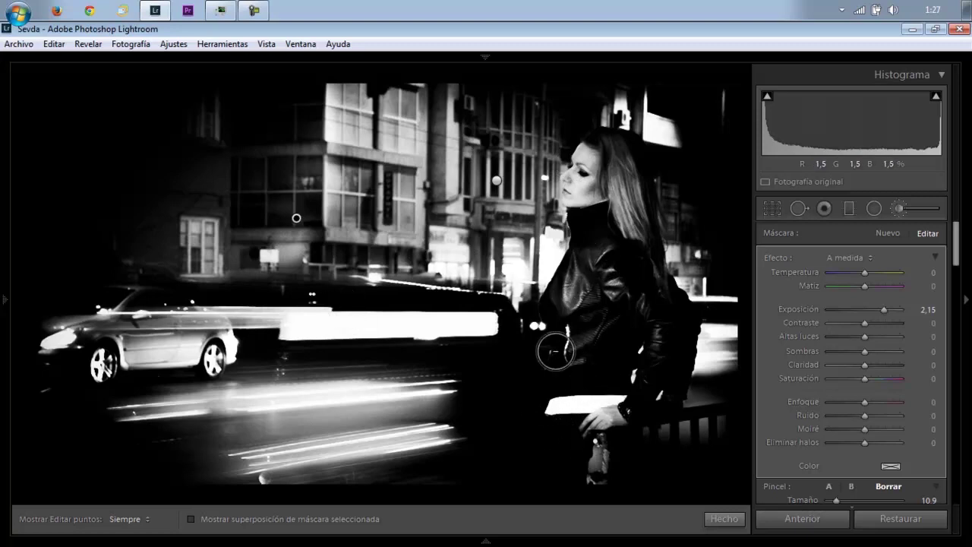
# Raise Clarity to +100 and preview where the shadows clip to black.
pyautogui.click(717, 520)
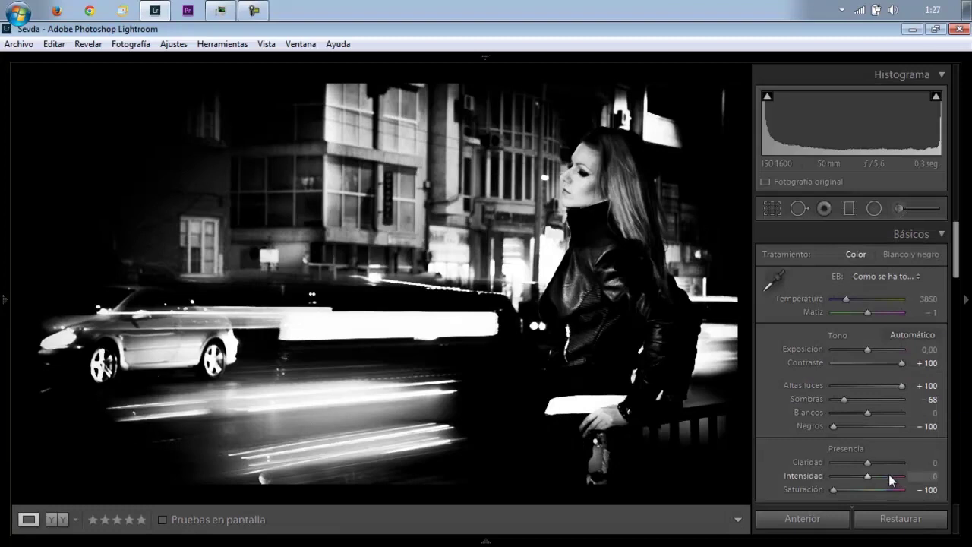
pyautogui.moveTo(878, 464); pyautogui.dragTo(946, 467)
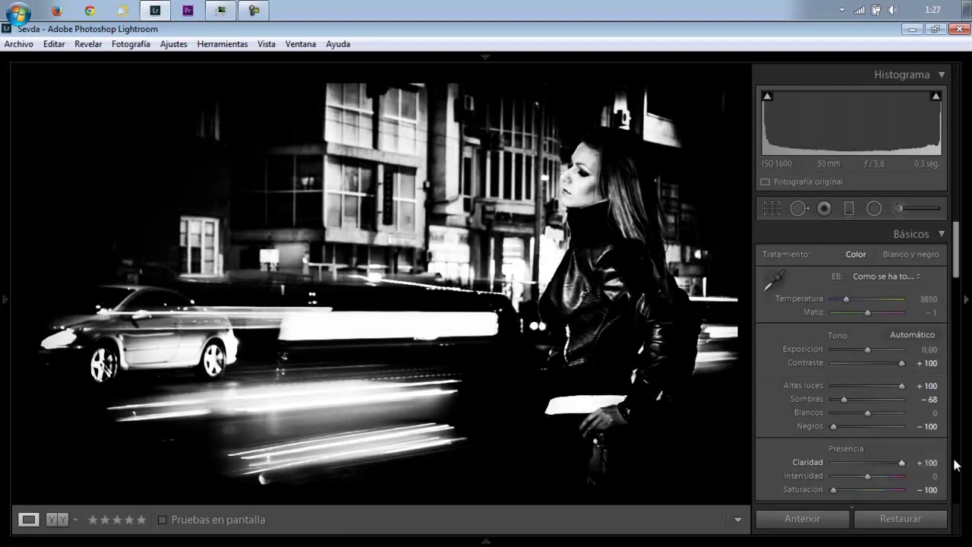
pyautogui.press('j')
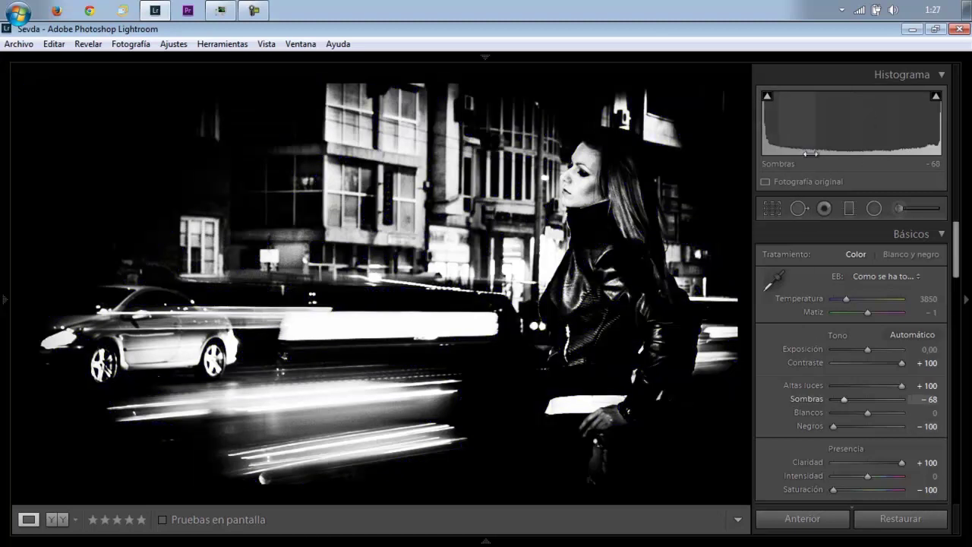
# Toggle the shadow and highlight clipping warnings on and off to check clipping.
pyautogui.click(767, 96)
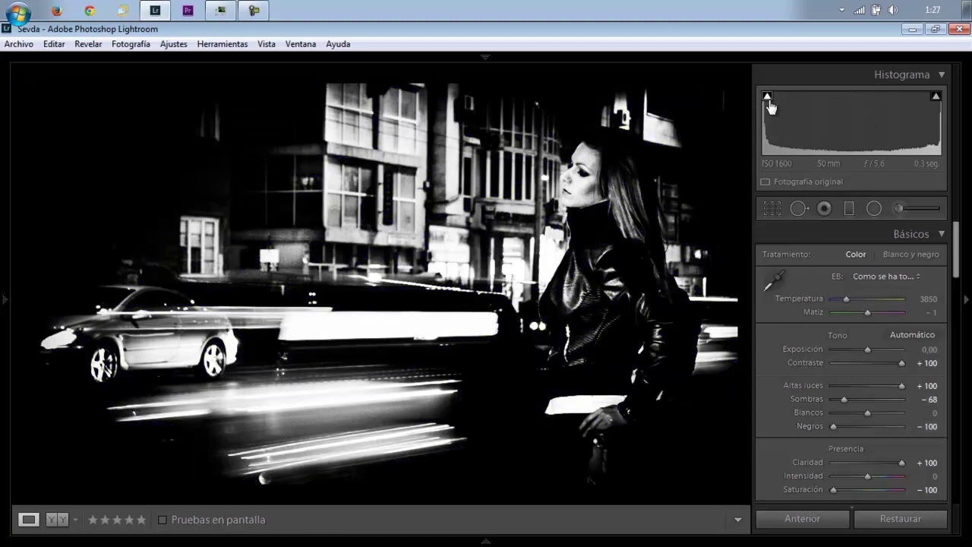
pyautogui.click(767, 98)
pyautogui.click(936, 97)
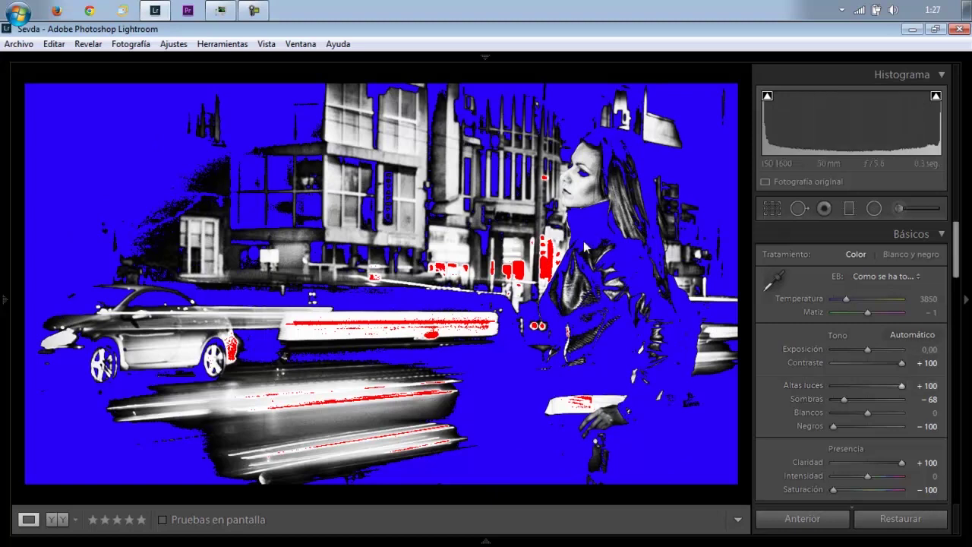
pyautogui.click(936, 97)
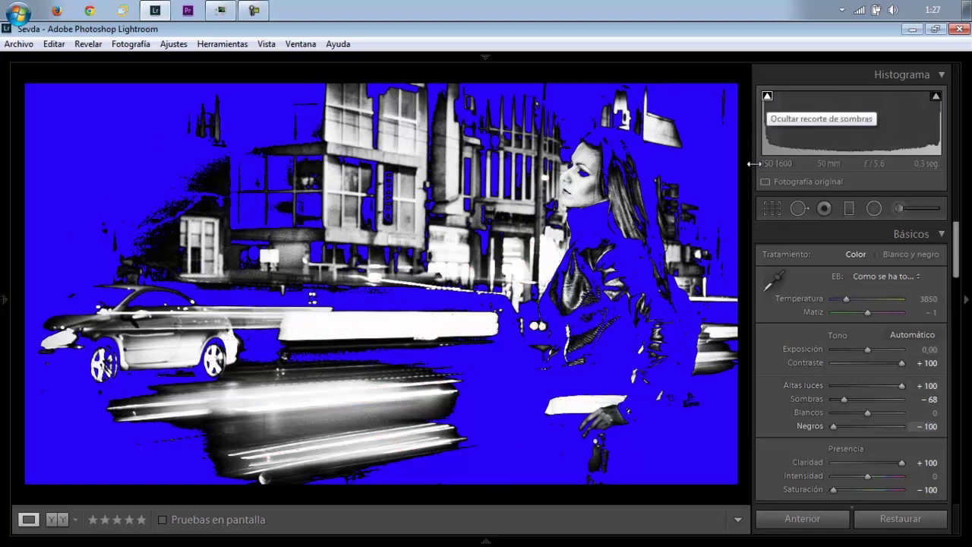
pyautogui.click(767, 99)
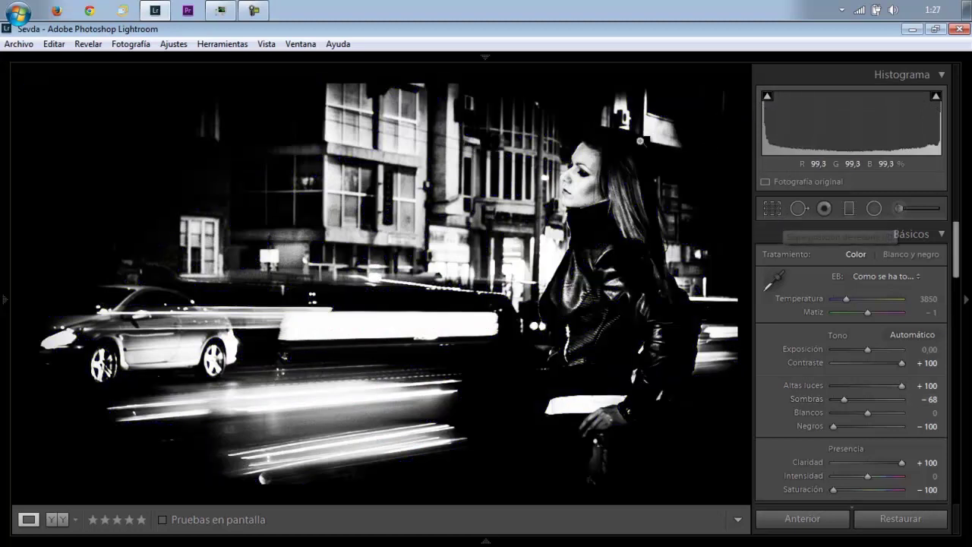
pyautogui.click(897, 212)
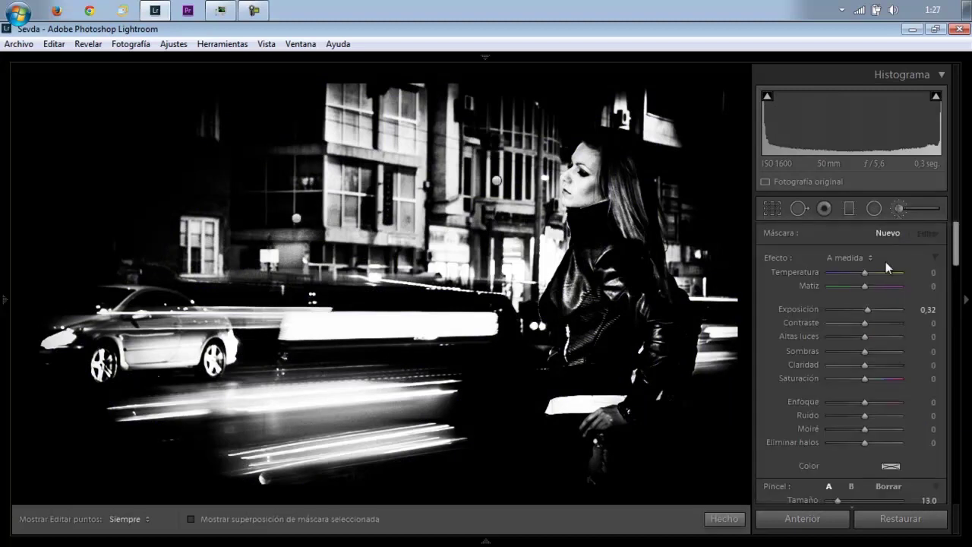
# Set the brush exposure to -0,72 after trying -0,32 and -1,04.
pyautogui.moveTo(864, 309); pyautogui.dragTo(860, 311)
pyautogui.press('h')
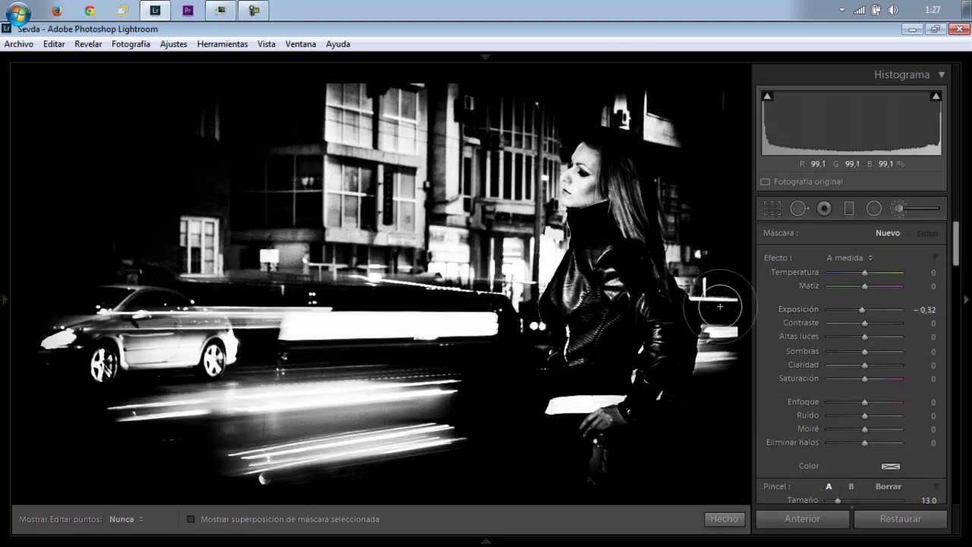
pyautogui.press('h')
pyautogui.moveTo(861, 310); pyautogui.dragTo(857, 312)
pyautogui.press('h')
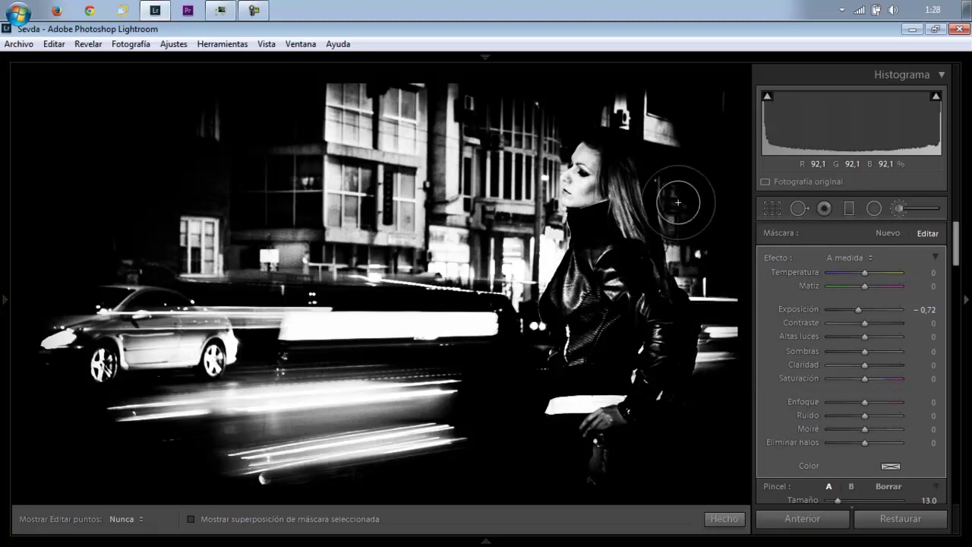
pyautogui.press('h')
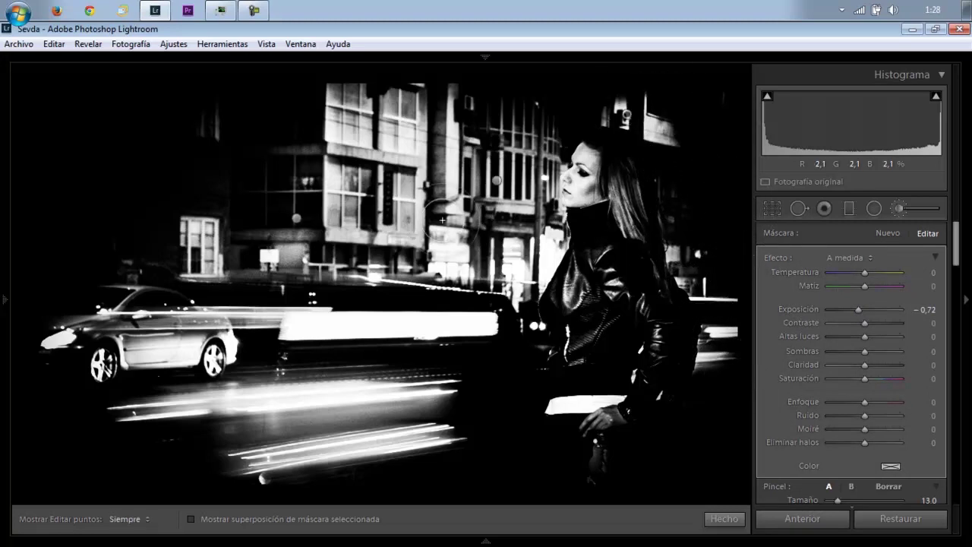
# Paint the darkening brush across the road's light streaks and the car.
pyautogui.press('h')
pyautogui.moveTo(119, 402); pyautogui.dragTo(344, 392)
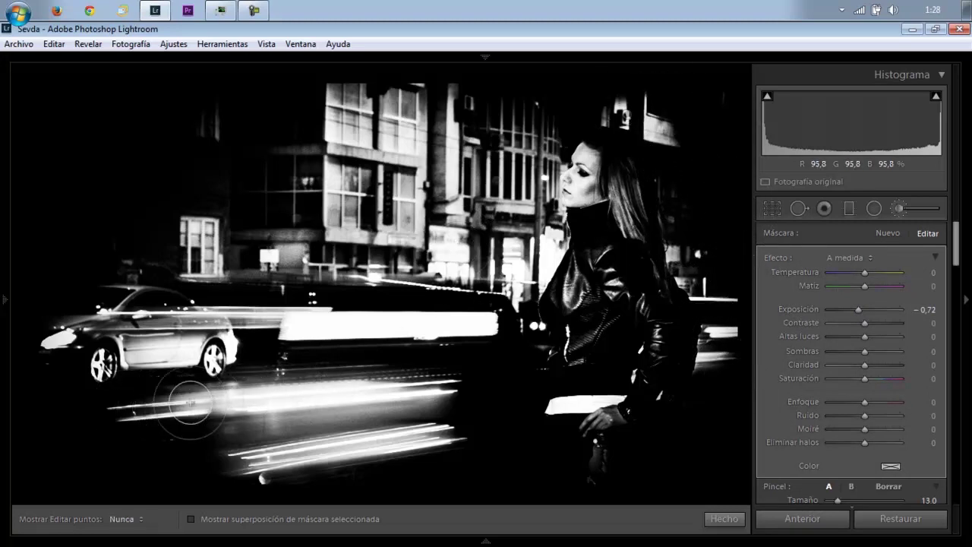
pyautogui.press('h')
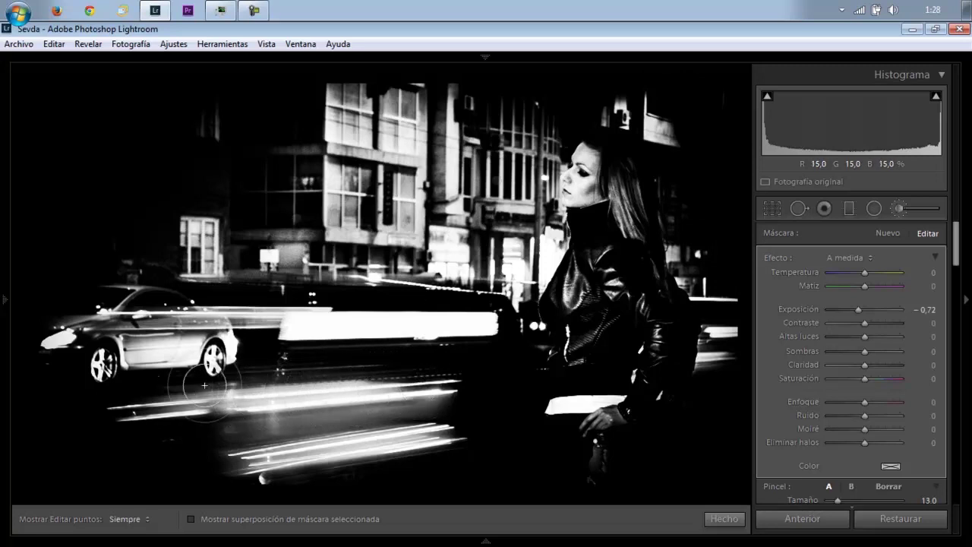
pyautogui.press('h')
pyautogui.moveTo(206, 347); pyautogui.dragTo(425, 319)
pyautogui.press('h')
pyautogui.press('h')
pyautogui.press('h')
pyautogui.press('h')
pyautogui.press('h')
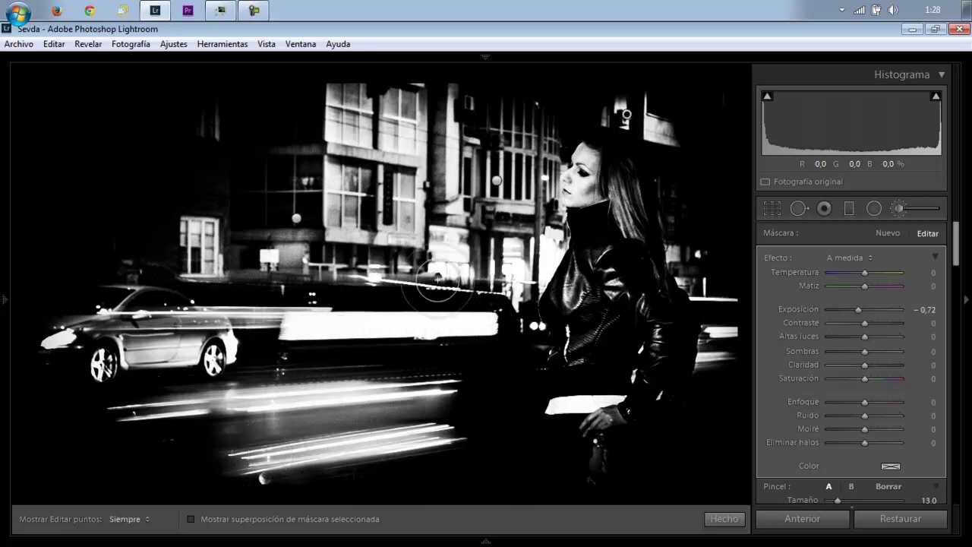
pyautogui.press('h')
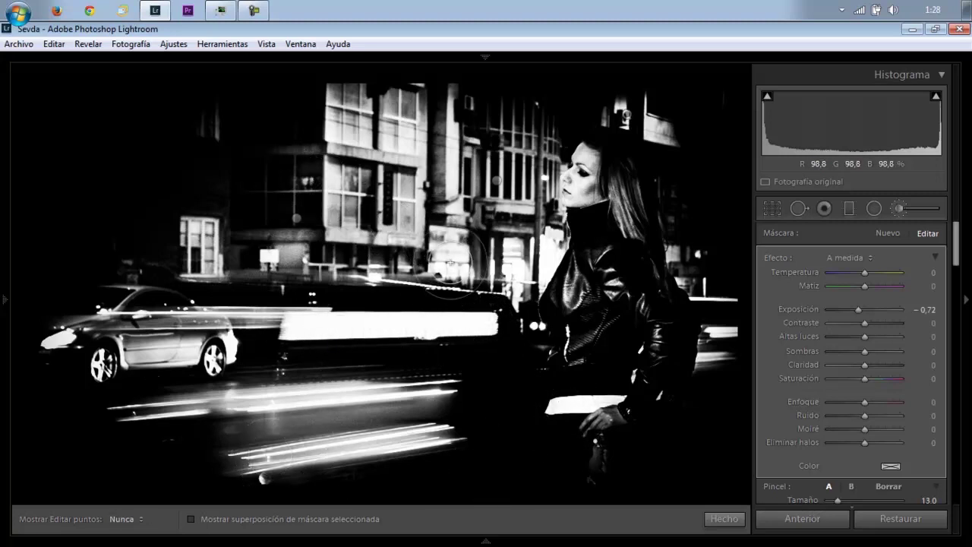
pyautogui.press('h')
pyautogui.press('h')
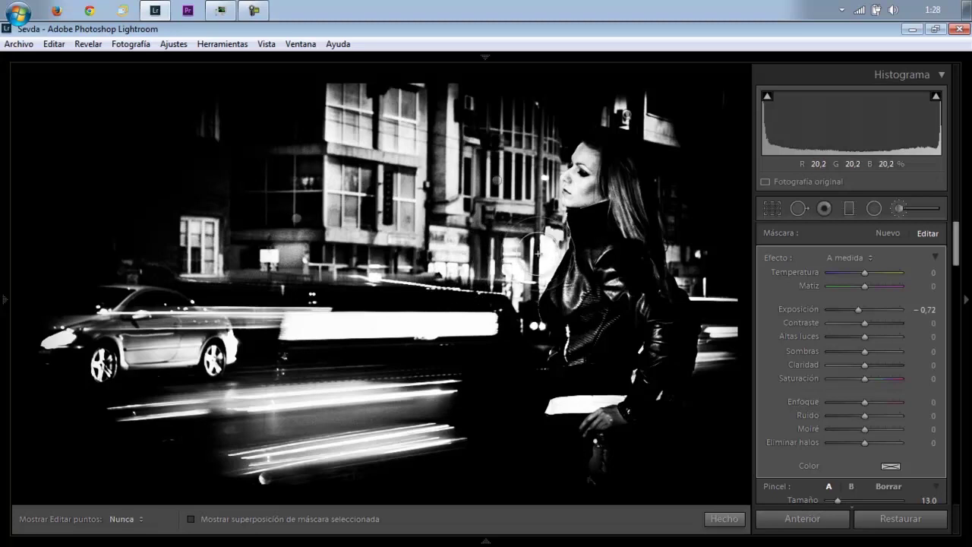
pyautogui.press('h')
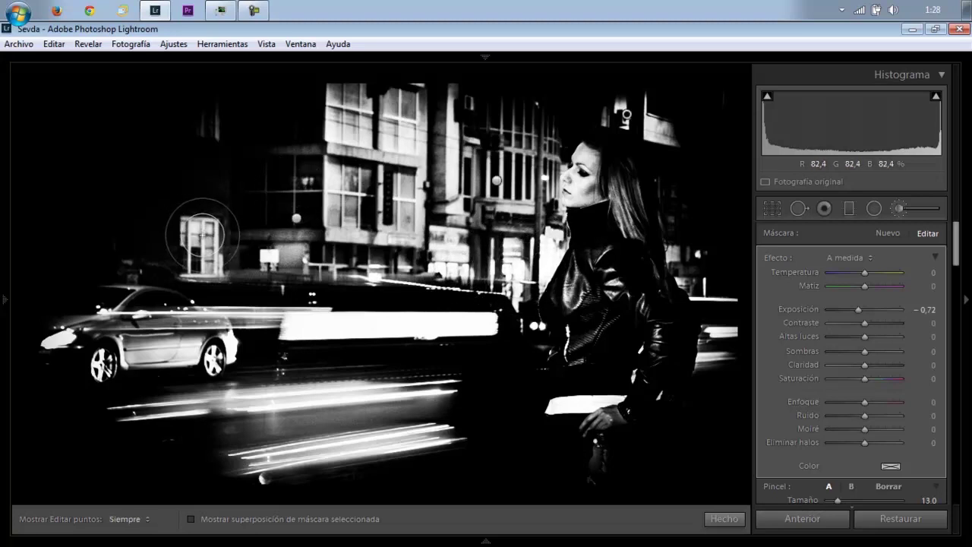
pyautogui.press('h')
pyautogui.press('h')
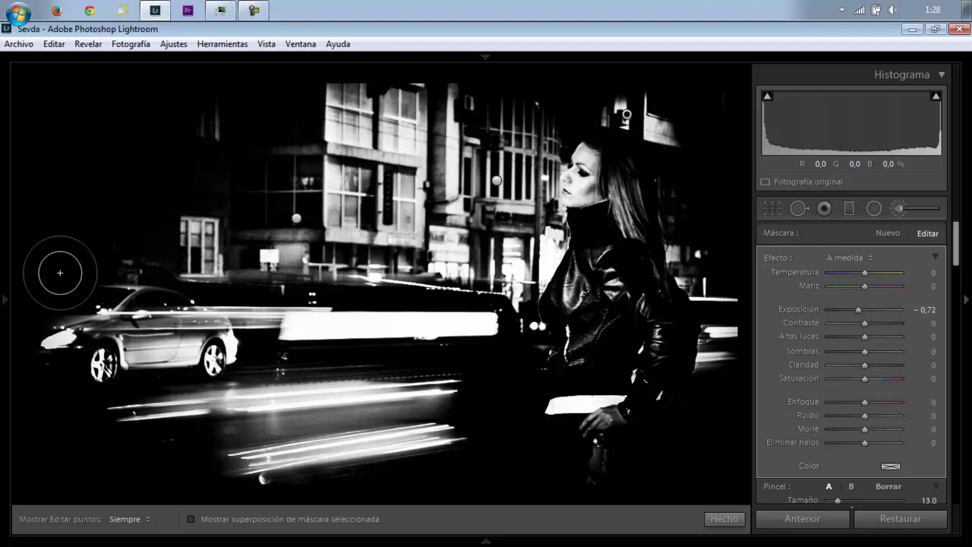
pyautogui.click(722, 519)
# Paint a new +0,56 exposure brush stroke down the woman's jacket and check its pin.
pyautogui.click(900, 208)
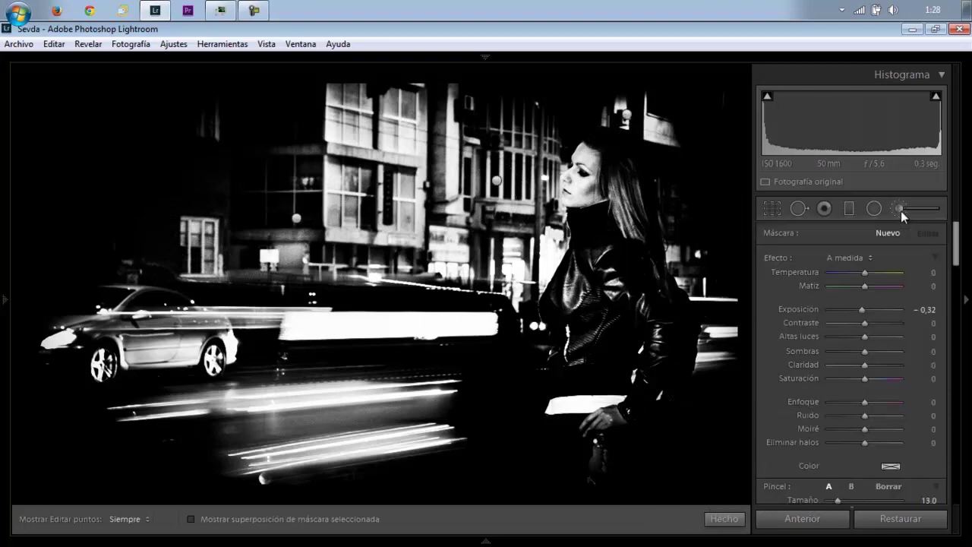
pyautogui.press('h')
pyautogui.moveTo(576, 323)
pyautogui.mouseDown()
pyautogui.moveTo(642, 273)
pyautogui.moveTo(661, 357)
pyautogui.moveTo(629, 402)
pyautogui.moveTo(581, 434)
pyautogui.moveTo(585, 397)
pyautogui.moveTo(579, 425)
pyautogui.moveTo(559, 430)
pyautogui.moveTo(562, 494)
pyautogui.mouseUp()
pyautogui.press('h')
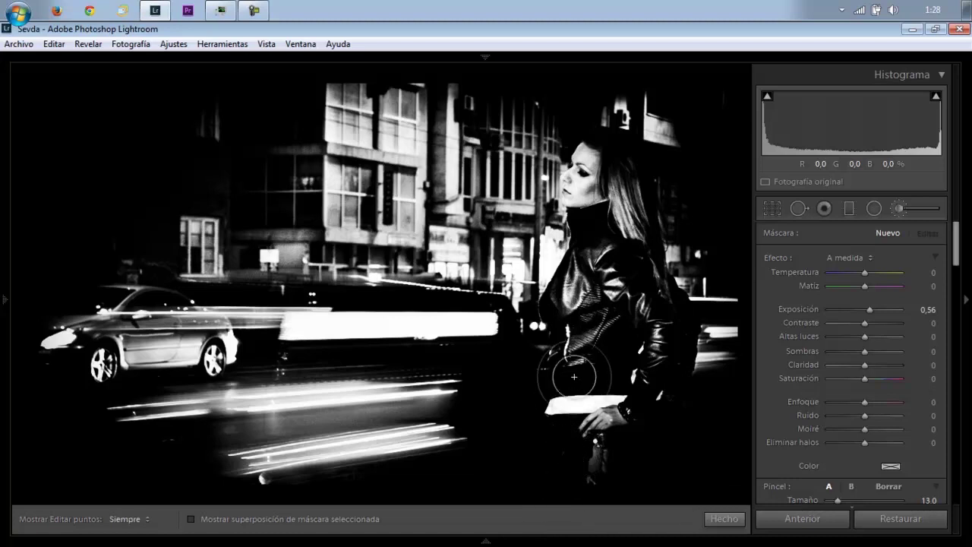
pyautogui.click(582, 353)
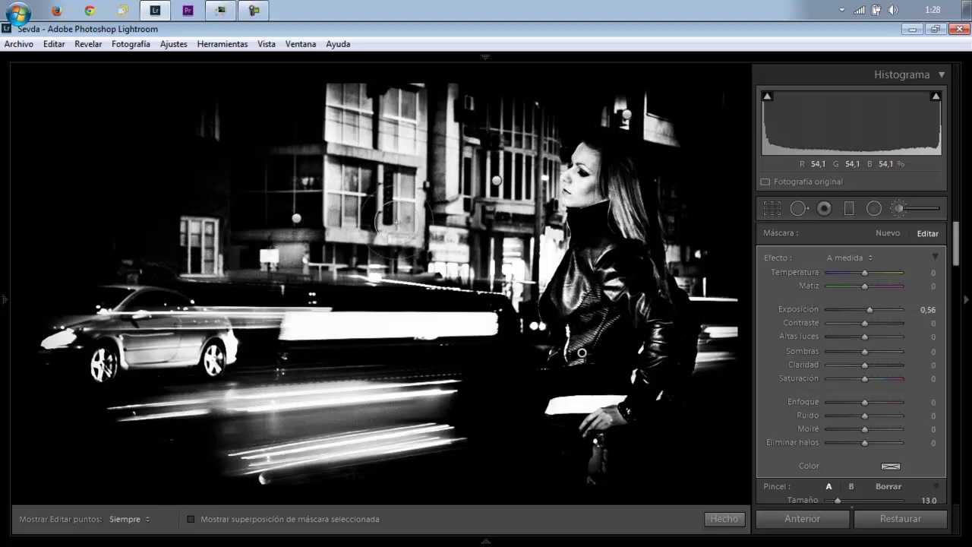
pyautogui.press('h')
pyautogui.press('h')
pyautogui.press('h')
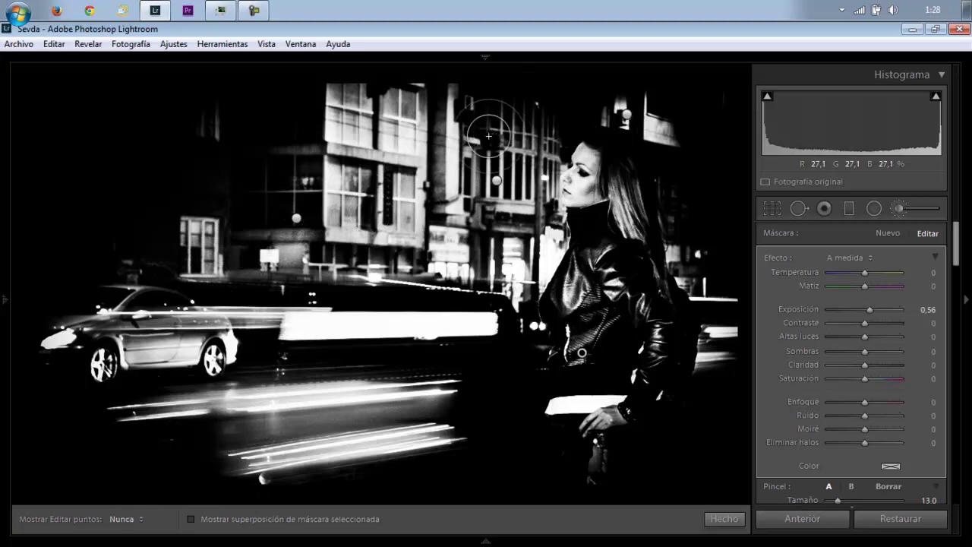
pyautogui.press('h')
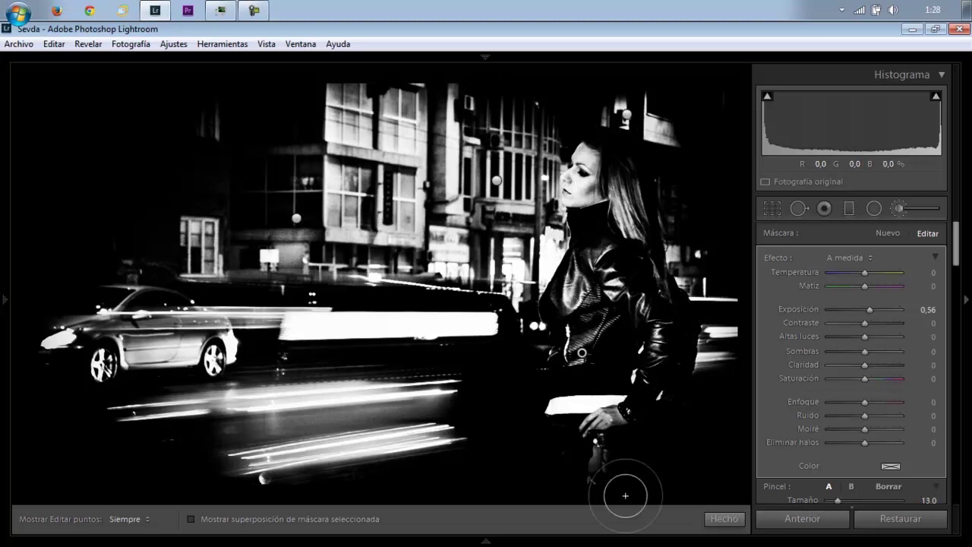
pyautogui.click(725, 519)
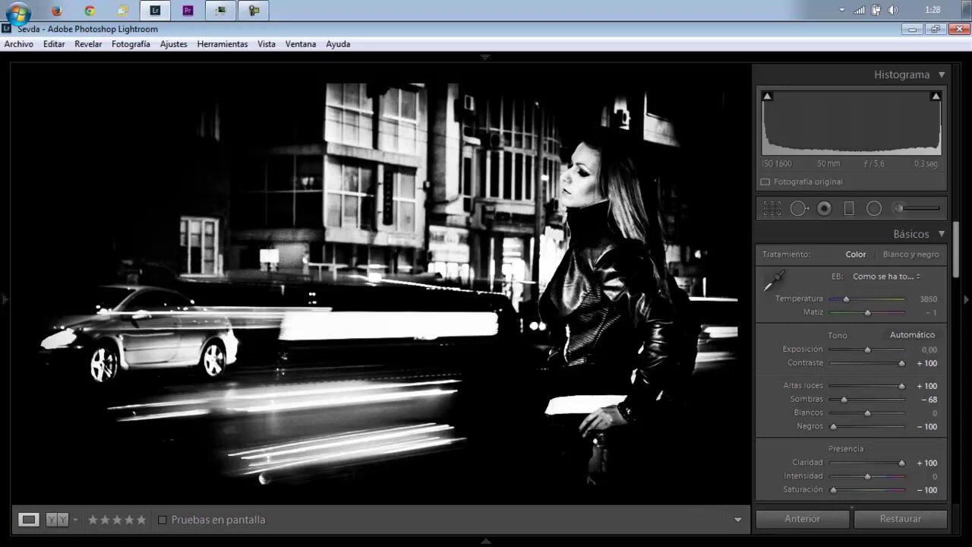
# Flip between IMG_8481 Copy 1 and Copy 2, end on Copy 2, and hide the filmstrip with F6.
pyautogui.click(401, 492)
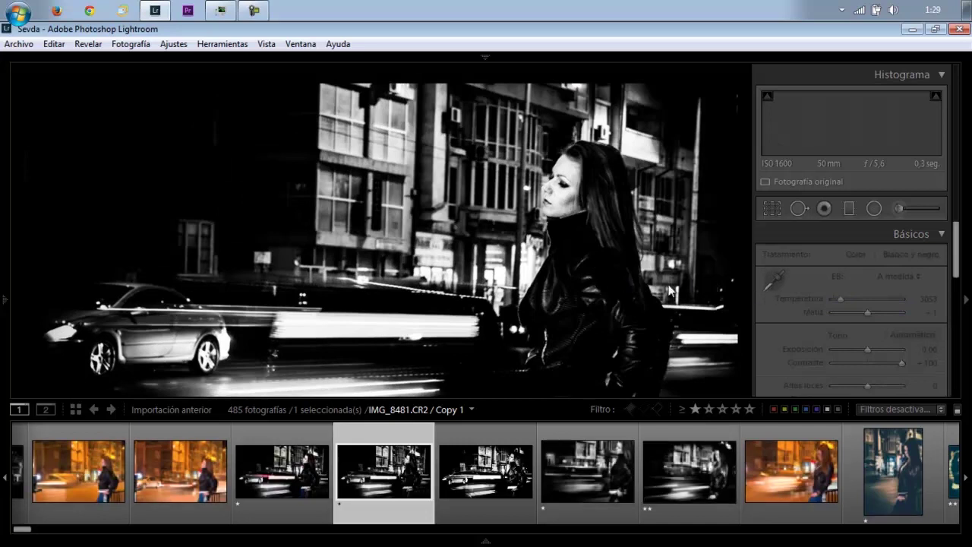
pyautogui.moveTo(484, 472)
pyautogui.click(479, 480)
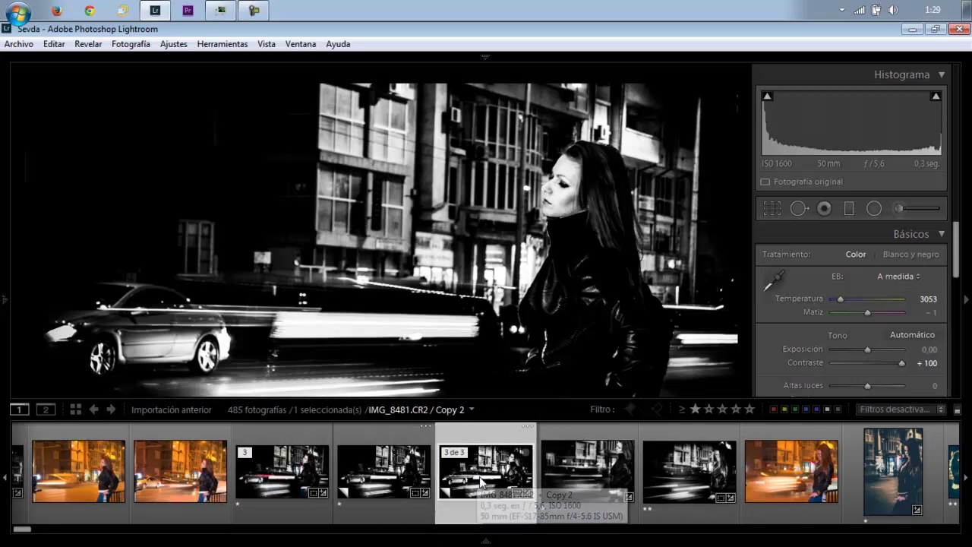
pyautogui.click(409, 487)
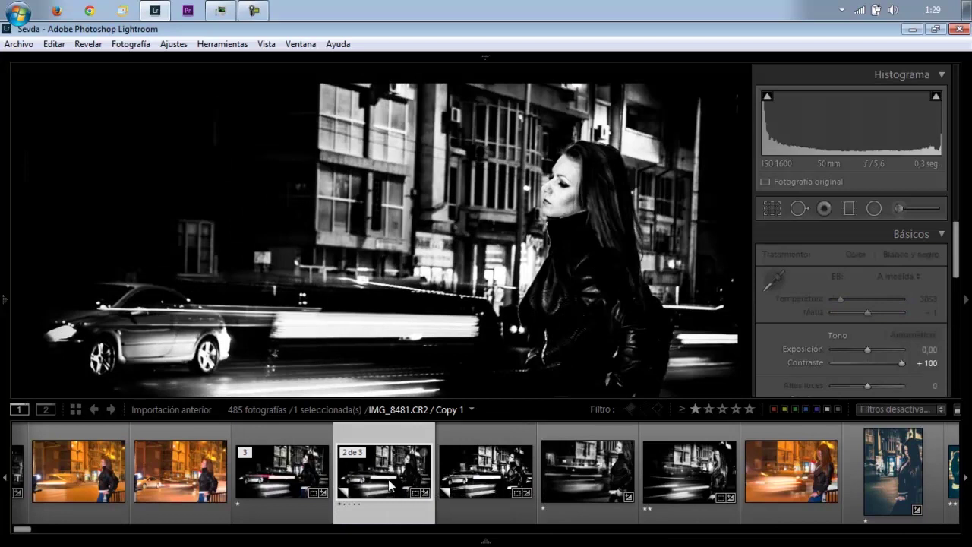
pyautogui.click(481, 477)
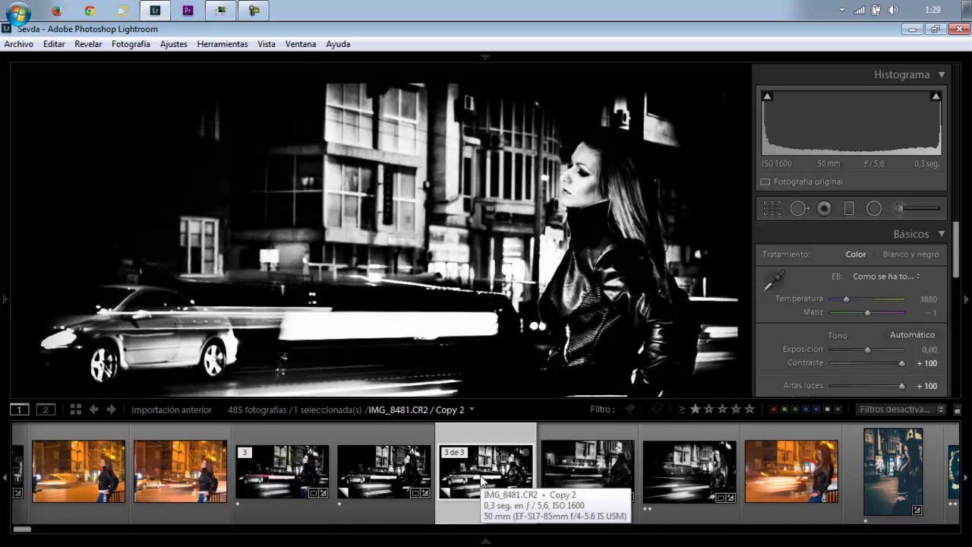
pyautogui.click(397, 480)
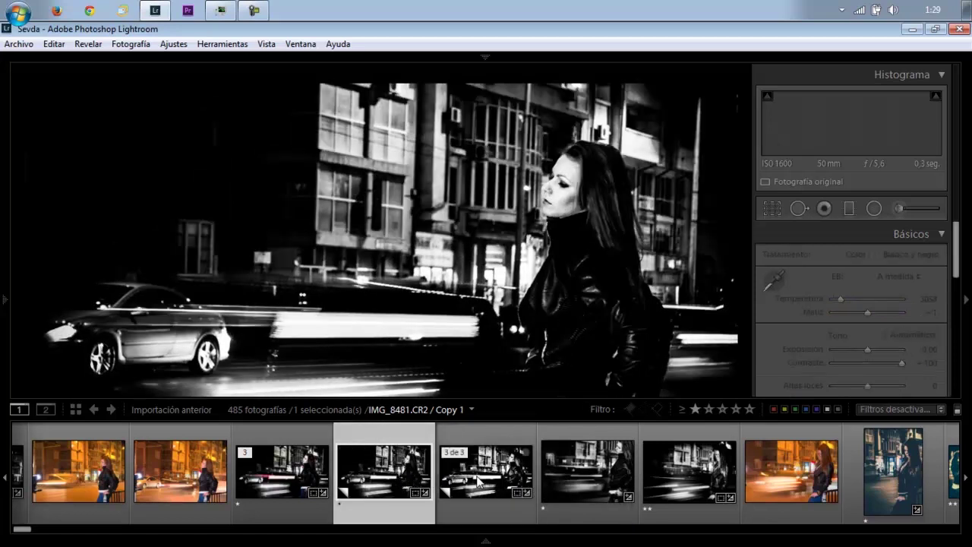
pyautogui.click(478, 480)
pyautogui.click(398, 481)
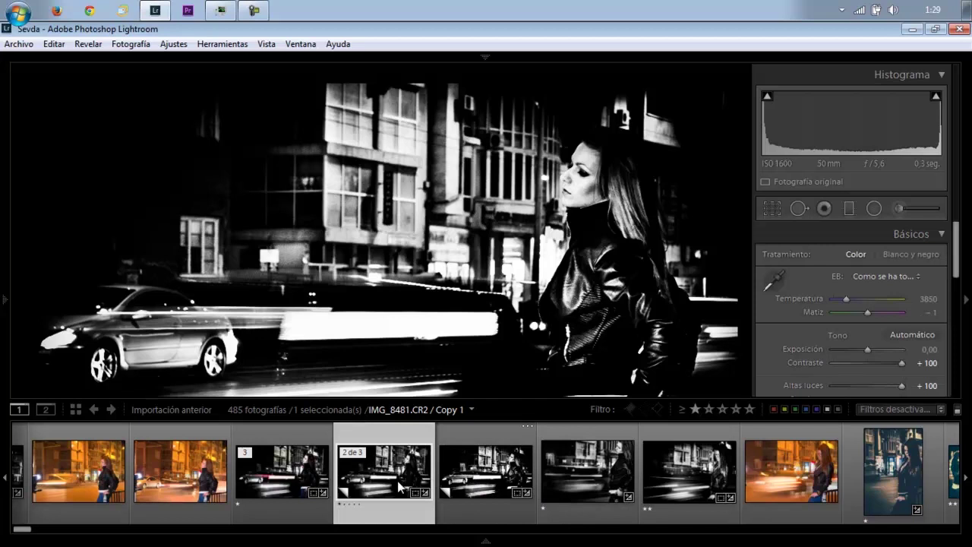
pyautogui.click(491, 481)
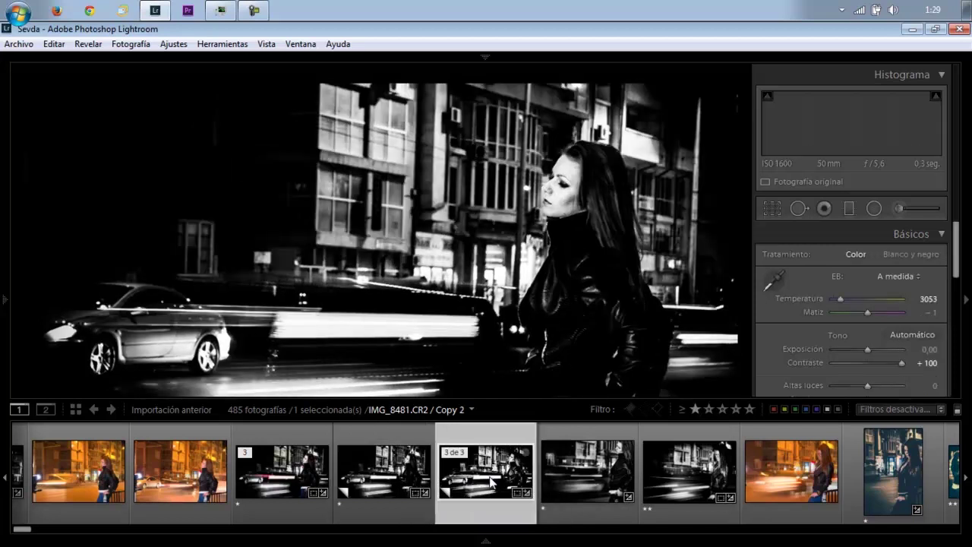
pyautogui.press('F6')
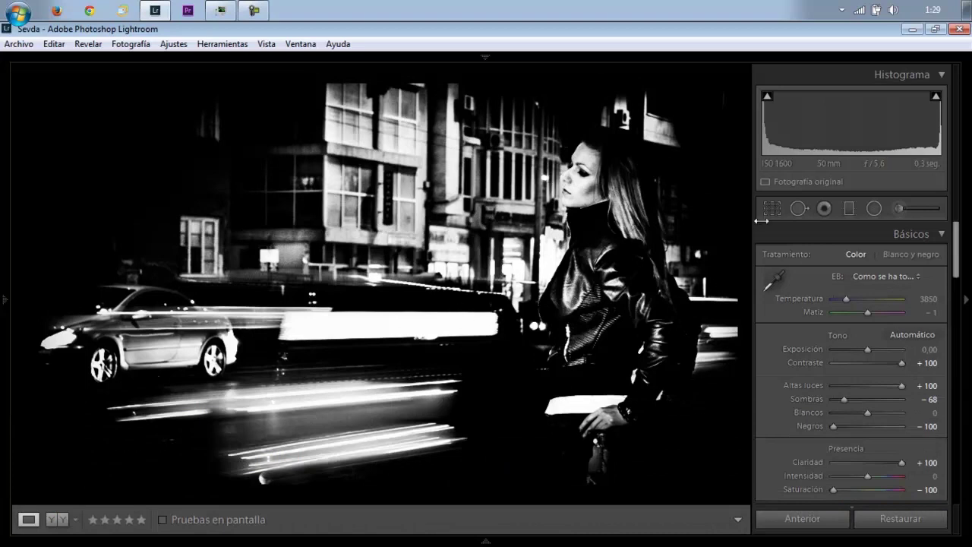
# Rotate the photo in the 16 x 9 crop, enlarge and reposition the frame, and apply.
pyautogui.click(782, 209)
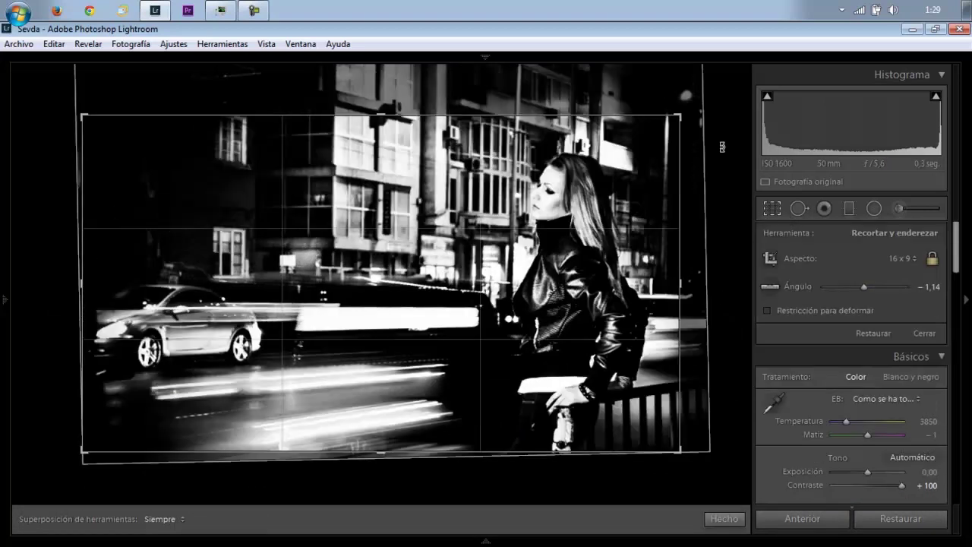
pyautogui.moveTo(723, 130); pyautogui.dragTo(724, 129)
pyautogui.moveTo(724, 130); pyautogui.dragTo(726, 114)
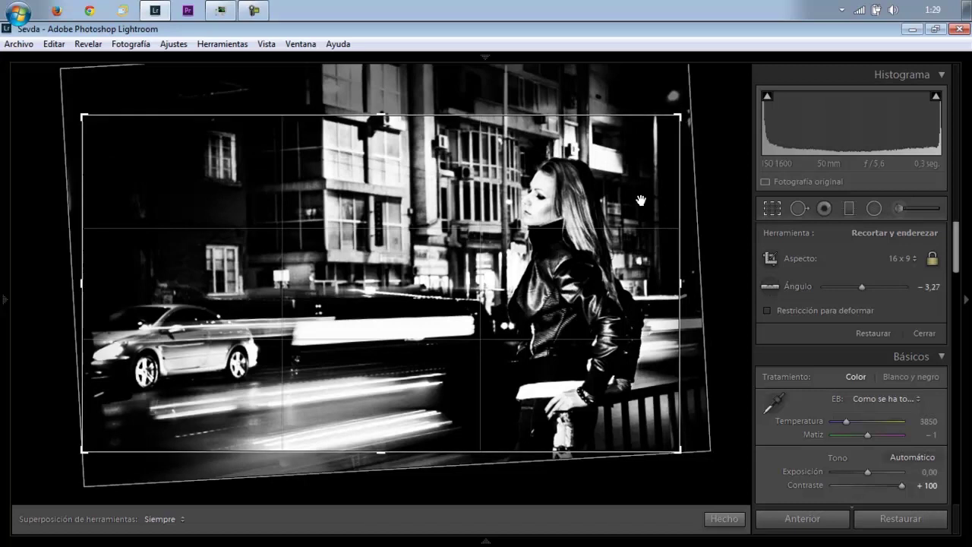
pyautogui.moveTo(628, 282); pyautogui.dragTo(628, 287)
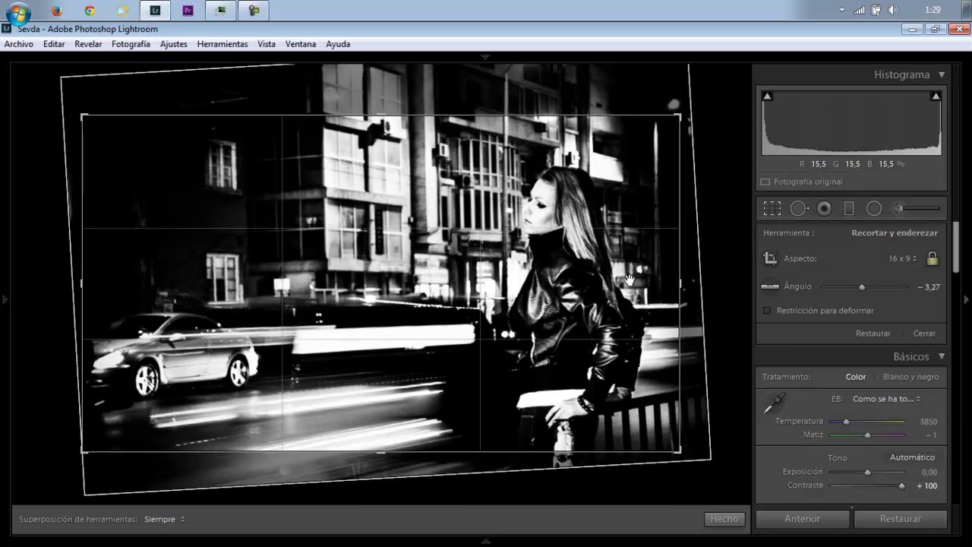
pyautogui.moveTo(679, 117); pyautogui.dragTo(693, 103)
pyautogui.moveTo(561, 222); pyautogui.dragTo(561, 214)
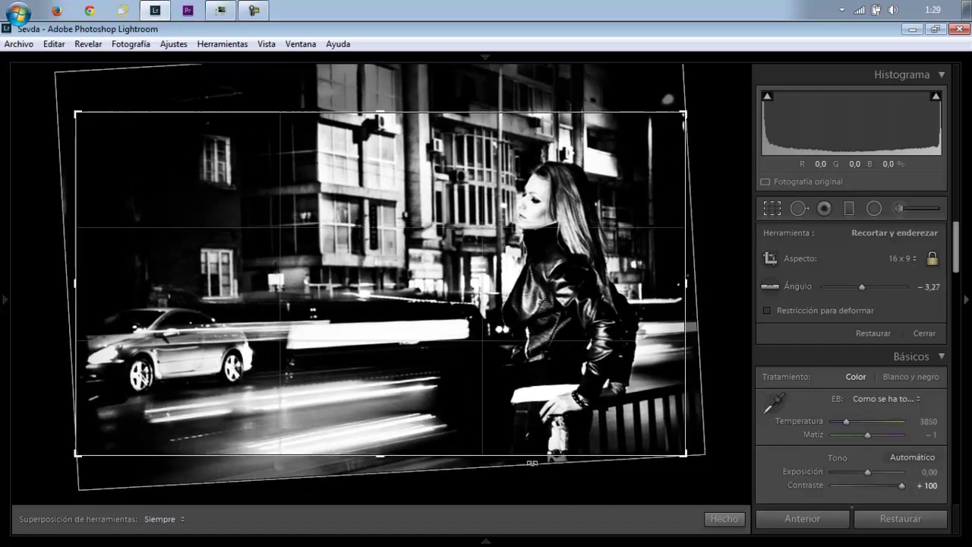
pyautogui.click(723, 519)
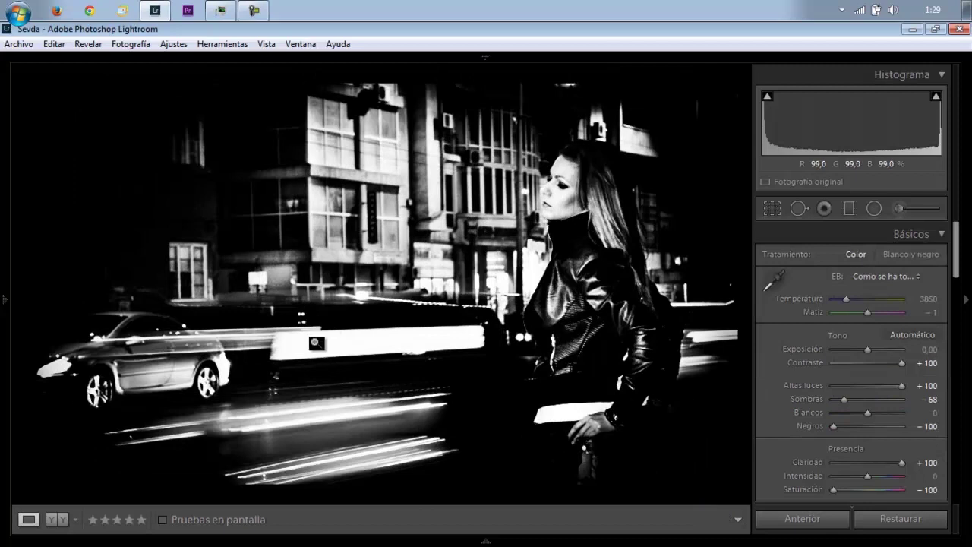
# Refine the straightening angle twice to about −2,93 degrees and apply the crop.
pyautogui.press('r')
pyautogui.moveTo(749, 160)
pyautogui.mouseDown()
pyautogui.moveTo(723, 155)
pyautogui.moveTo(727, 142)
pyautogui.mouseUp()
pyautogui.click(723, 518)
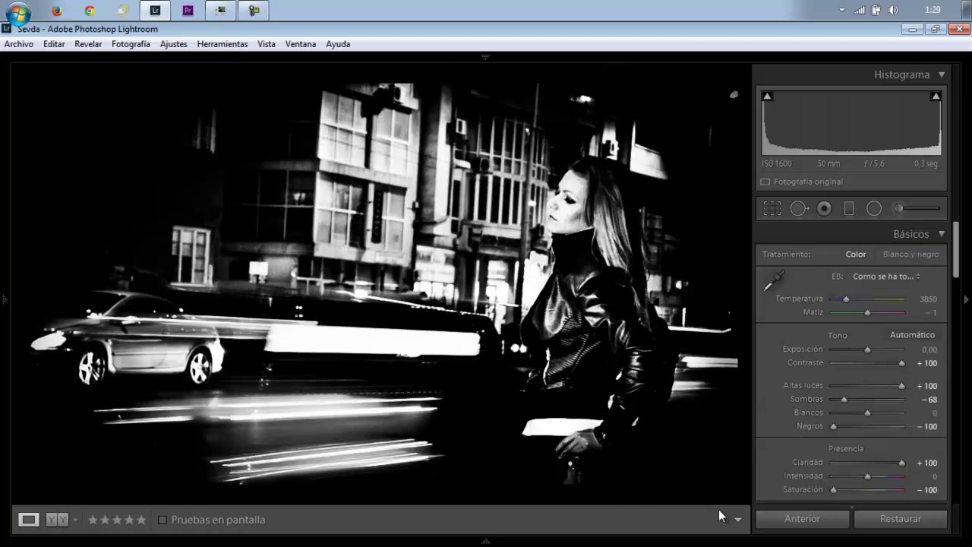
pyautogui.click(771, 208)
pyautogui.moveTo(733, 170)
pyautogui.mouseDown()
pyautogui.moveTo(737, 142)
pyautogui.moveTo(729, 162)
pyautogui.mouseUp()
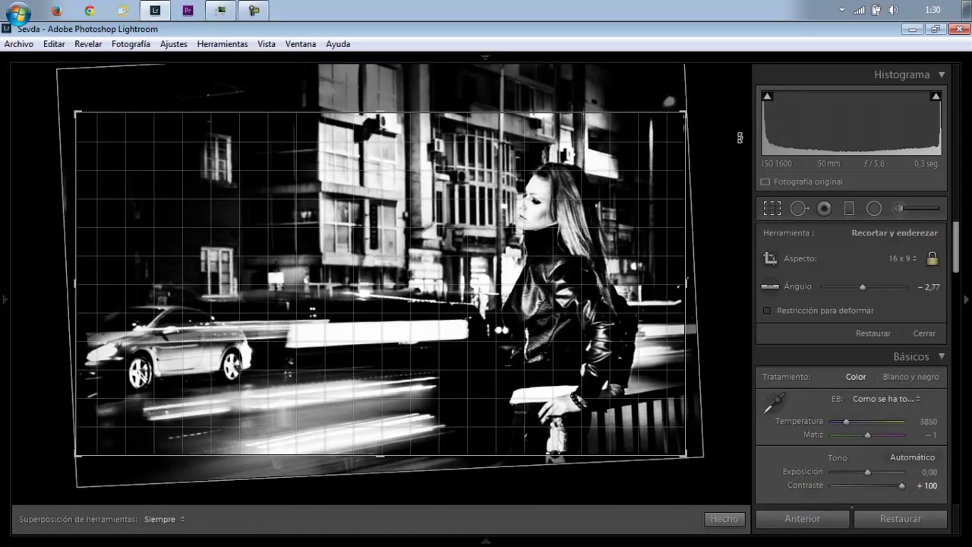
pyautogui.click(724, 519)
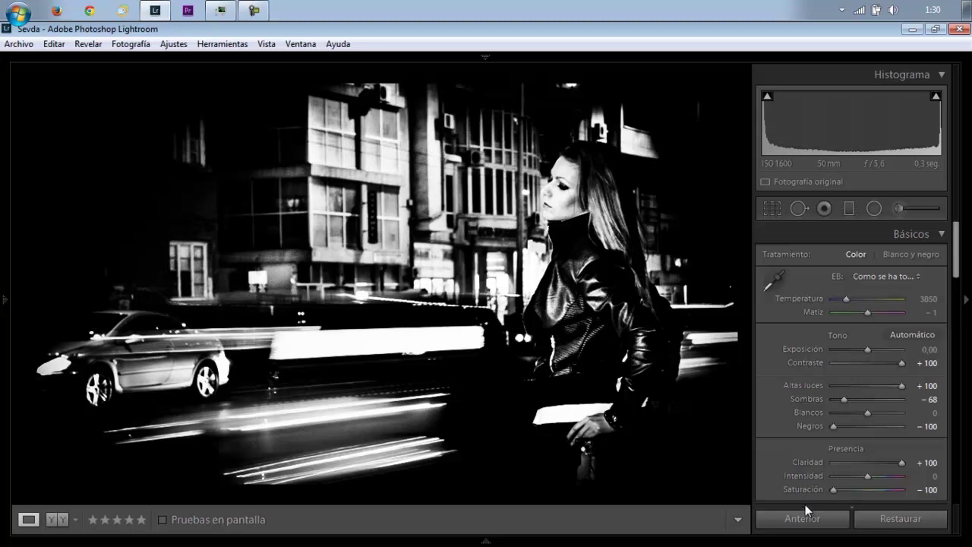
# Keep Blacks at −100, lower Highlights, reset Whites and lift Shadows in the Basic panel.
pyautogui.moveTo(831, 426); pyautogui.dragTo(838, 427)
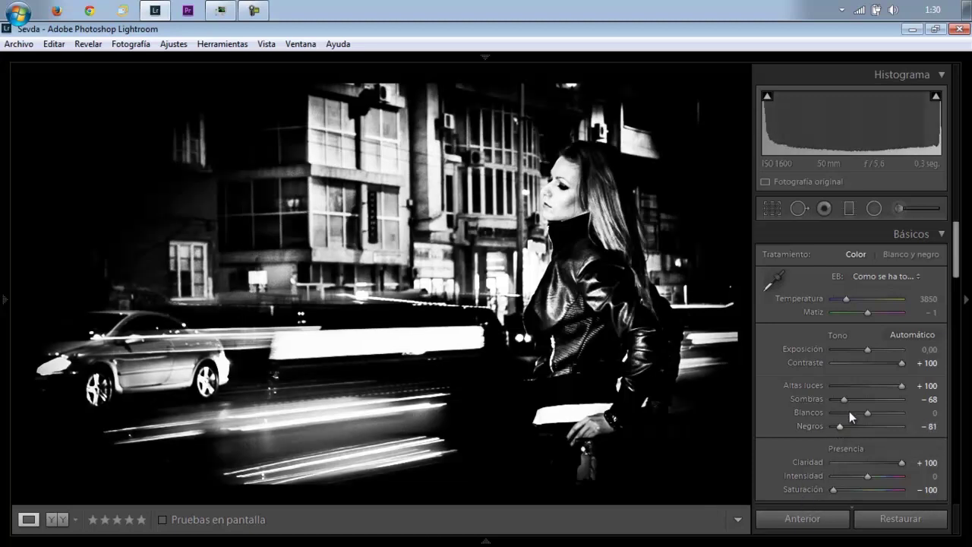
pyautogui.click(891, 387)
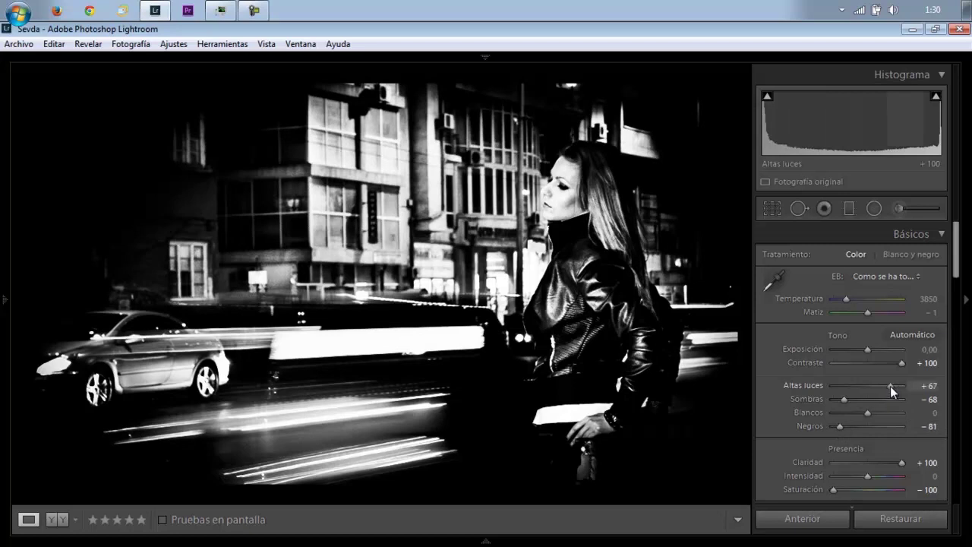
pyautogui.moveTo(890, 386); pyautogui.dragTo(915, 382)
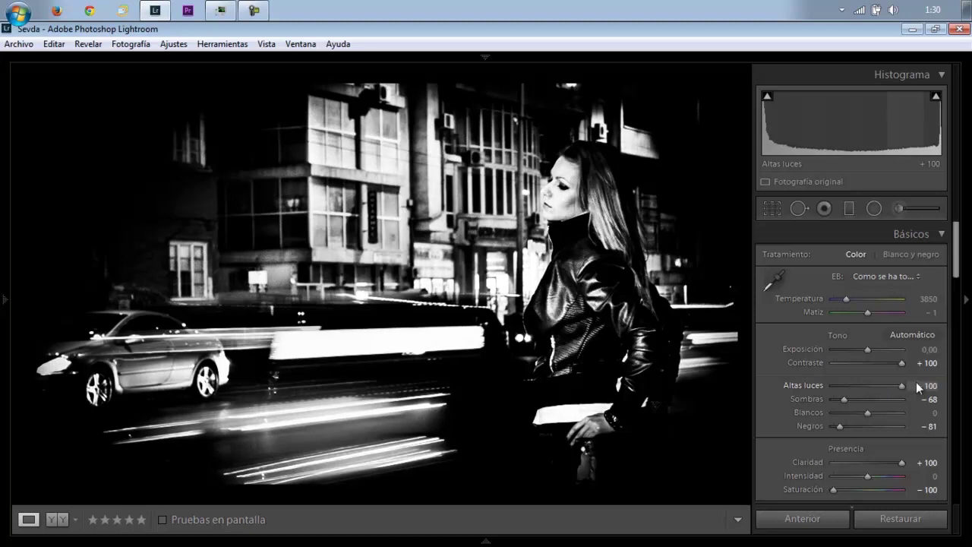
pyautogui.moveTo(853, 425)
pyautogui.mouseDown()
pyautogui.moveTo(821, 431)
pyautogui.moveTo(885, 412)
pyautogui.moveTo(841, 425)
pyautogui.moveTo(862, 414)
pyautogui.mouseUp()
pyautogui.doubleClick(885, 412)
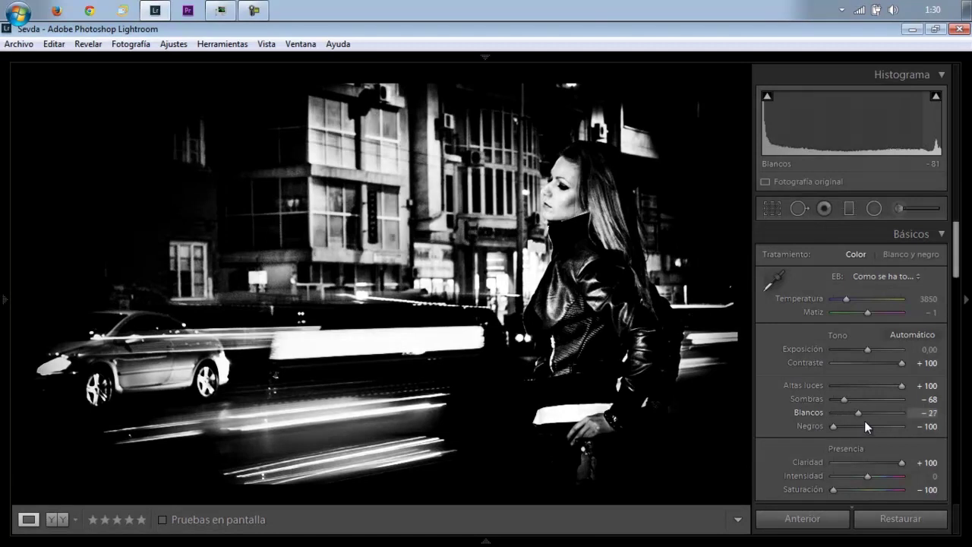
pyautogui.moveTo(845, 400); pyautogui.dragTo(862, 400)
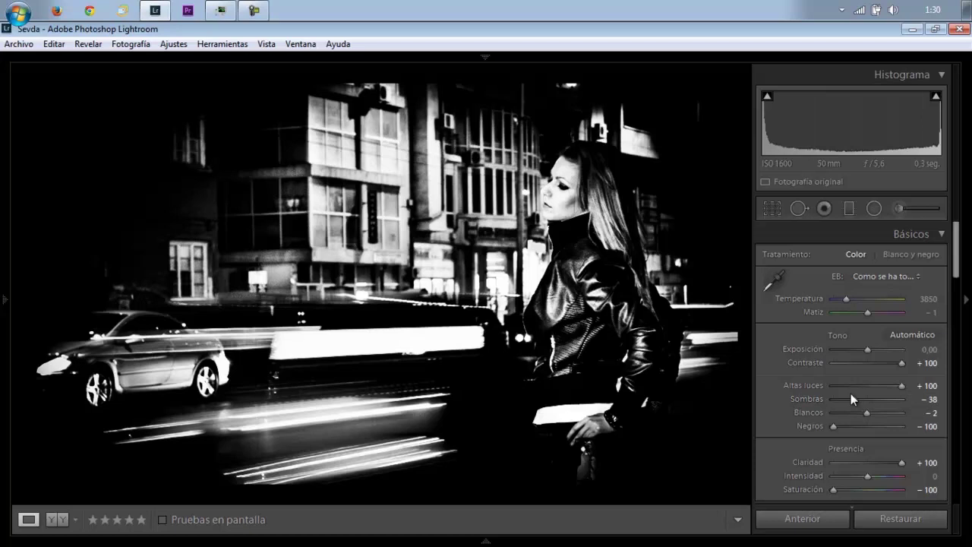
pyautogui.moveTo(4, 299)
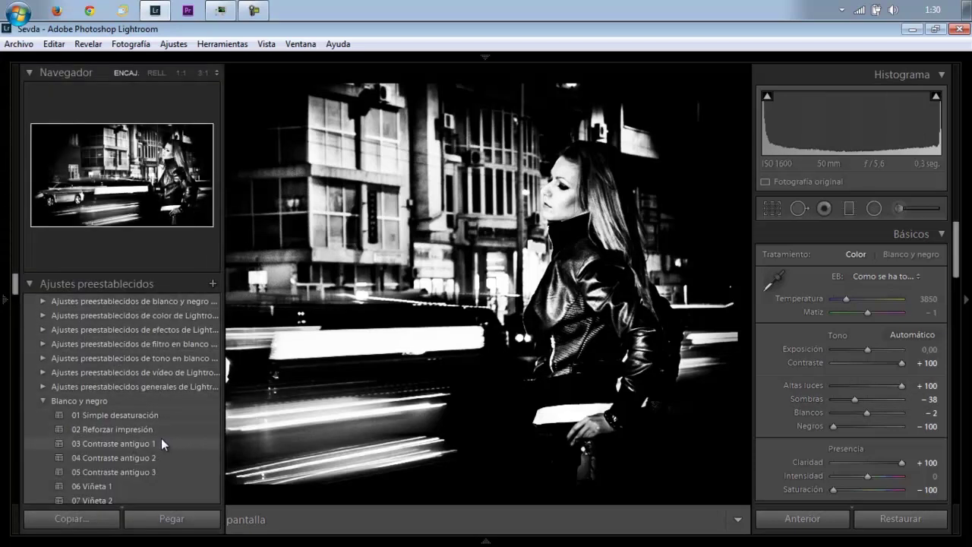
pyautogui.scroll(-3, 161, 438)
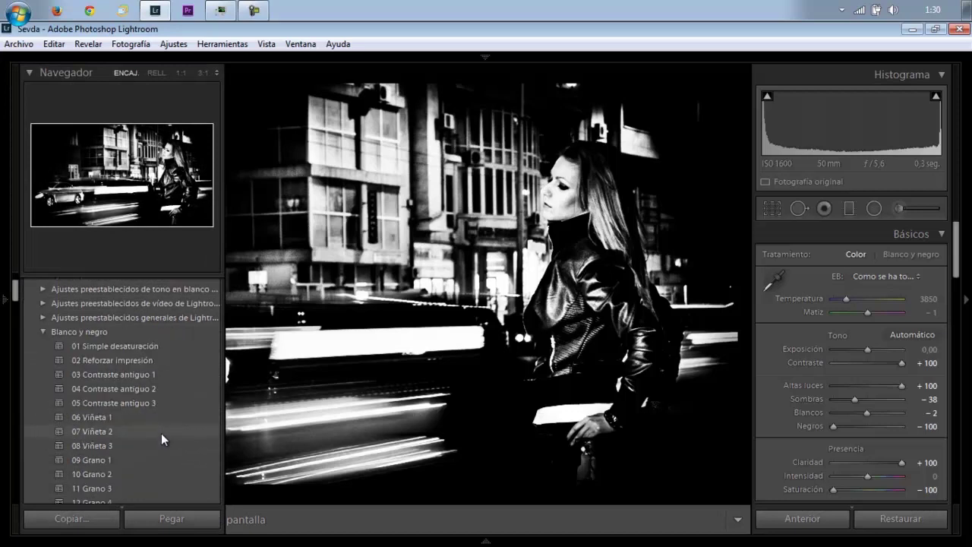
pyautogui.scroll(-3, 160, 433)
pyautogui.scroll(-3, 161, 433)
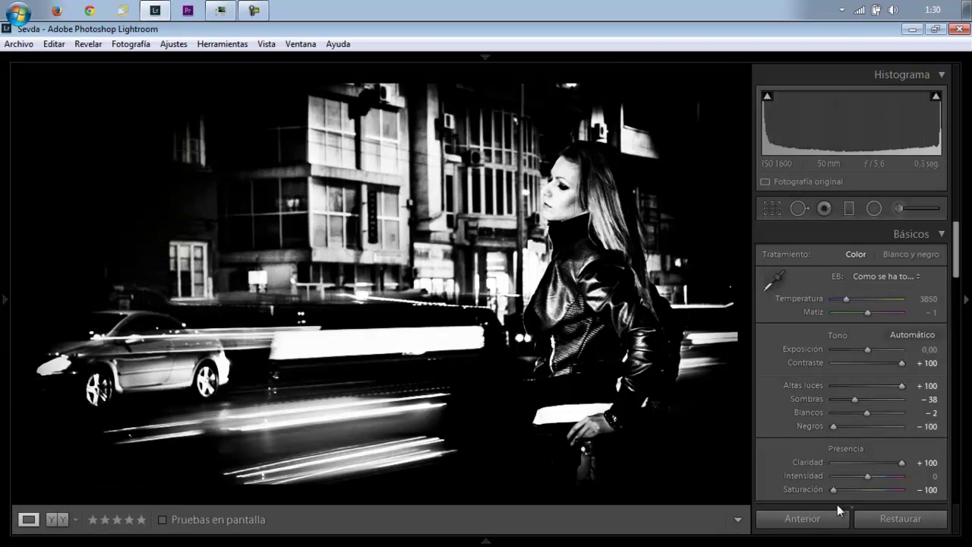
pyautogui.scroll(-2, 839, 474)
pyautogui.scroll(-5, 902, 296)
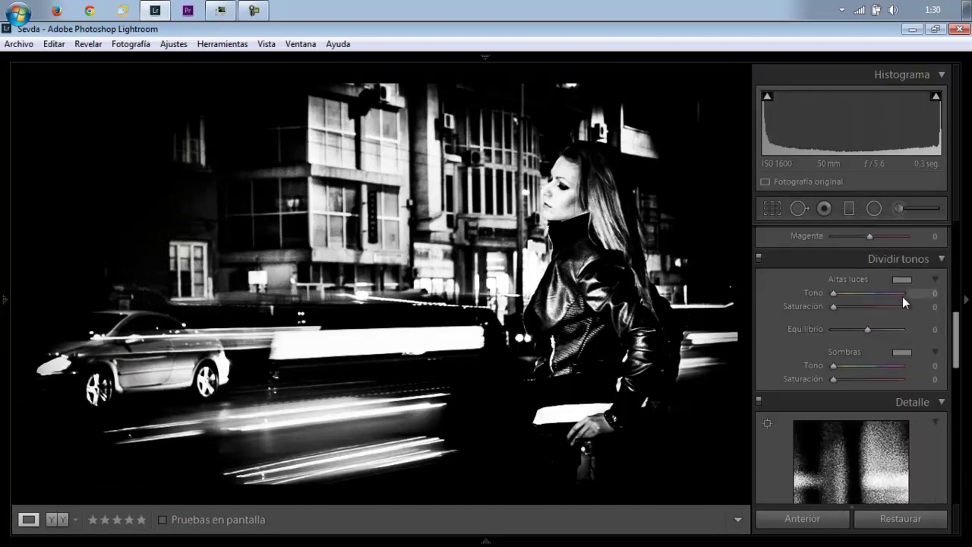
pyautogui.scroll(-4, 902, 296)
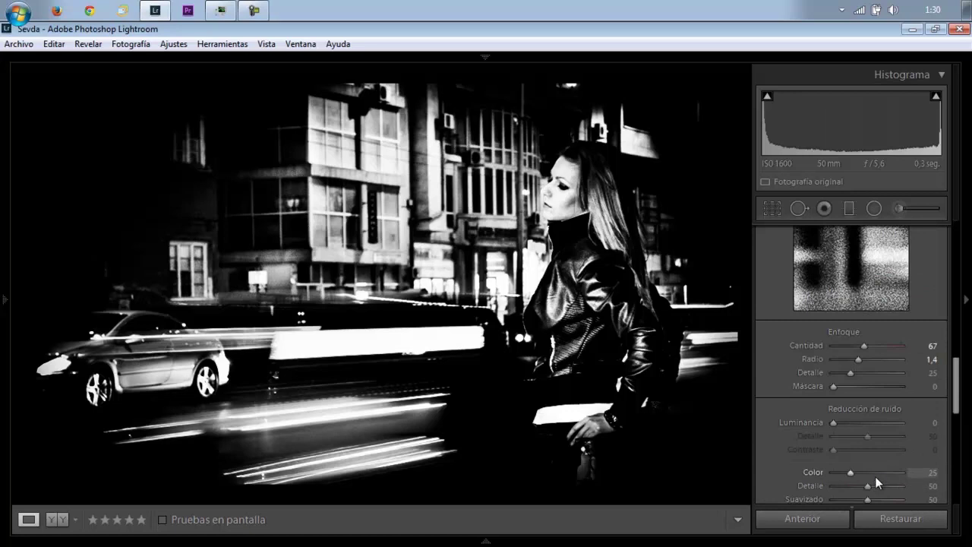
pyautogui.scroll(-4, 875, 476)
pyautogui.scroll(4, 875, 472)
pyautogui.scroll(10, 874, 471)
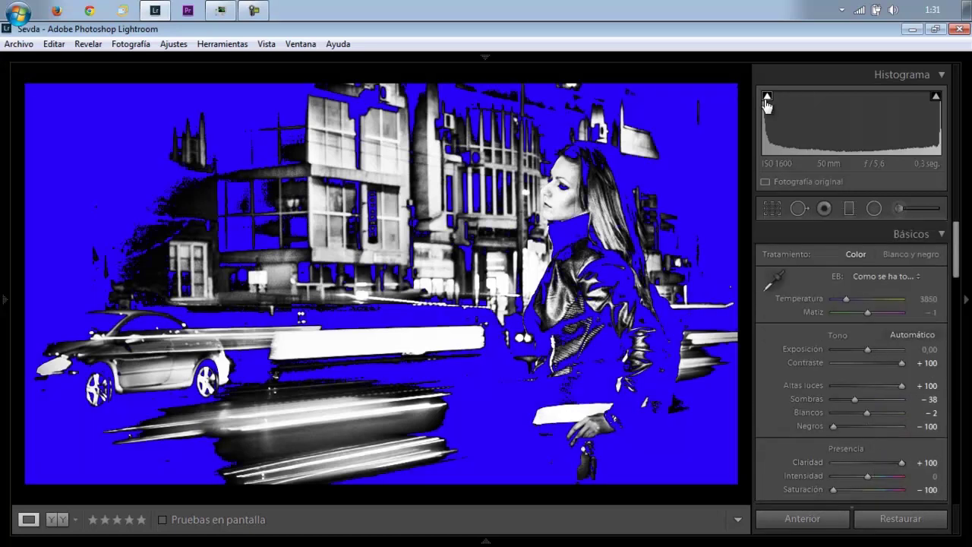
pyautogui.click(767, 97)
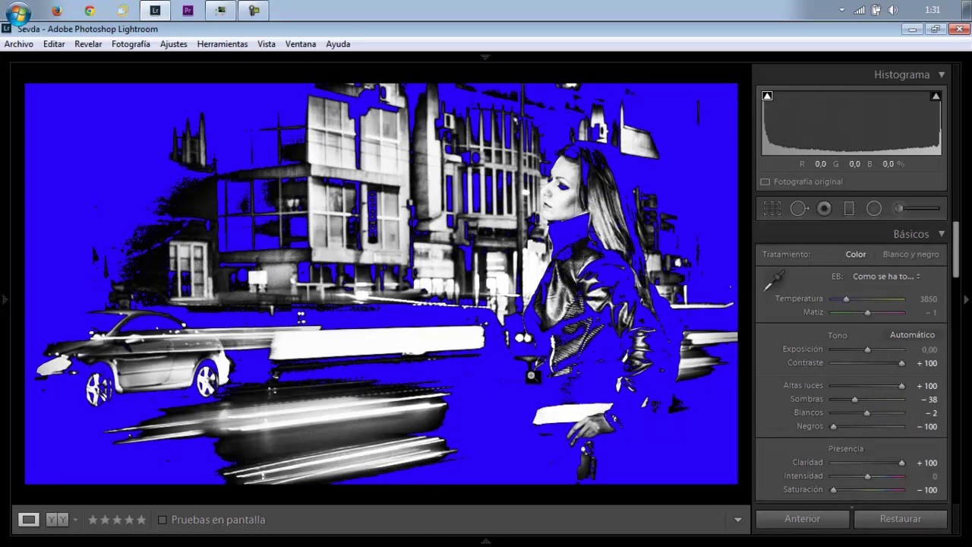
pyautogui.click(767, 97)
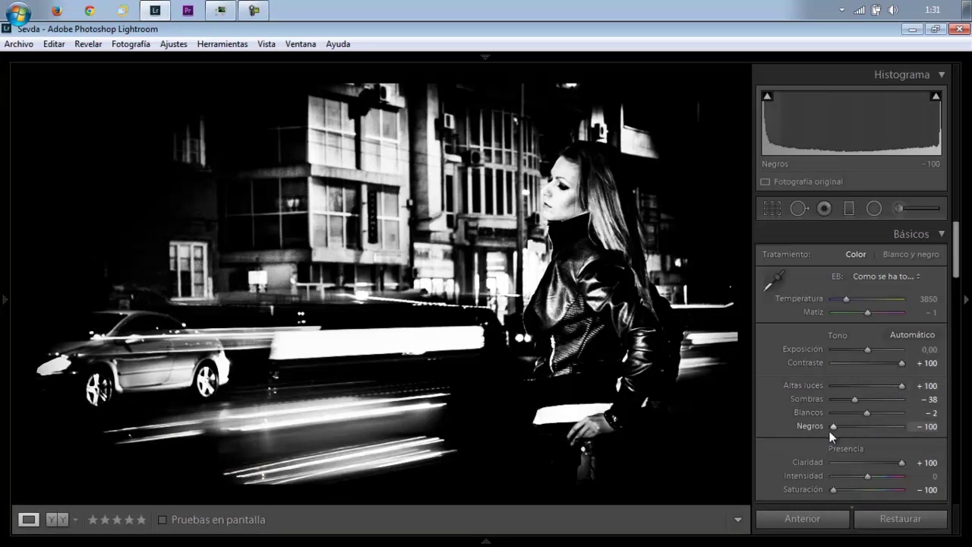
# Reset Clarity and return it to +100, then reset Saturation to 0 to restore full colour.
pyautogui.scroll(-2, 813, 437)
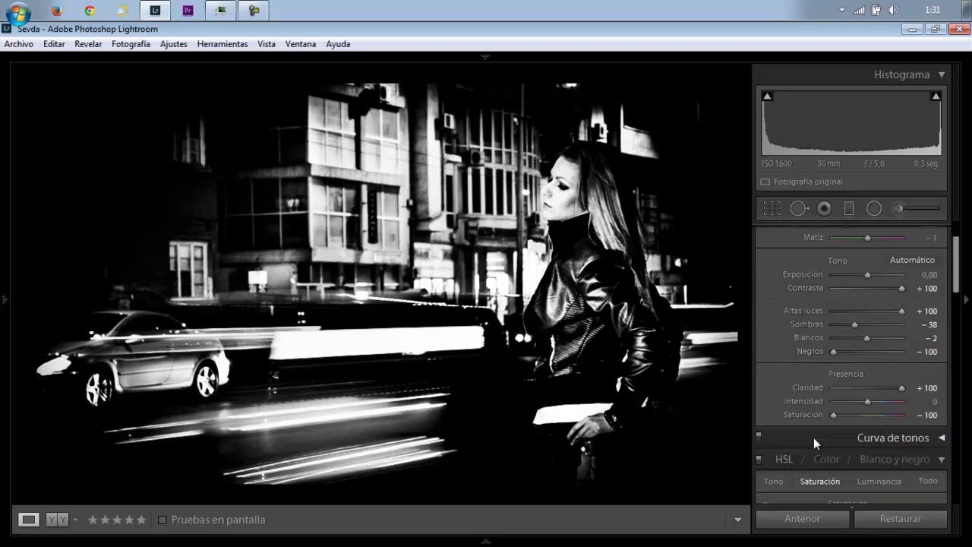
pyautogui.doubleClick(901, 388)
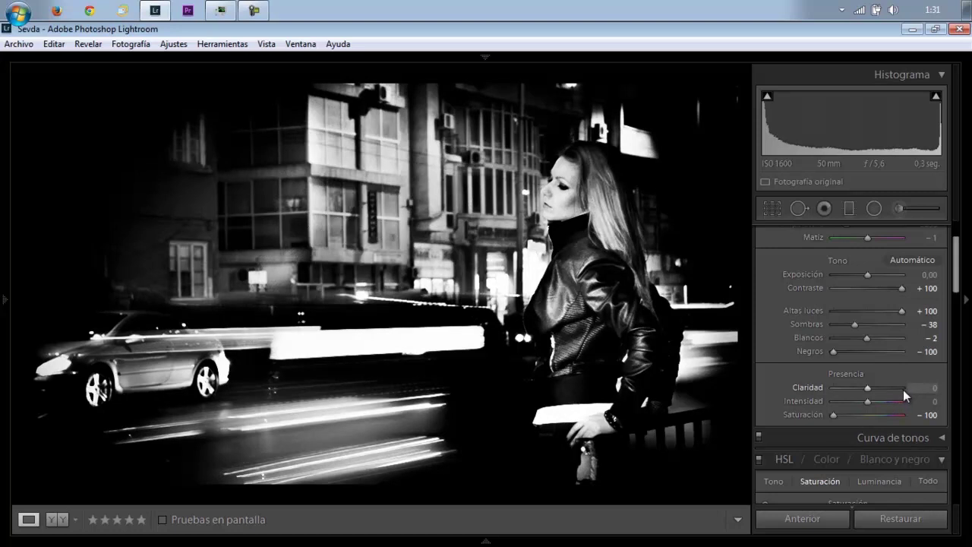
pyautogui.click(903, 390)
pyautogui.click(892, 387)
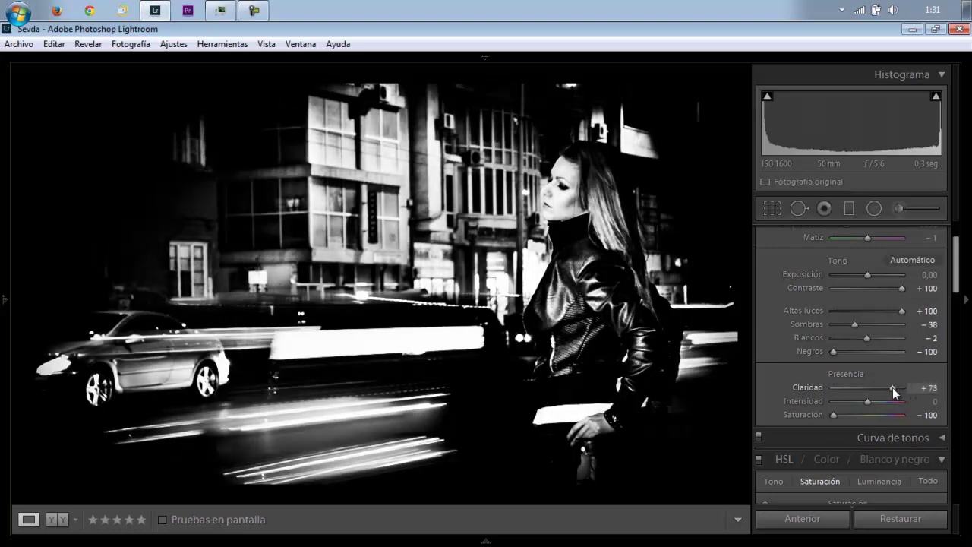
pyautogui.moveTo(892, 388); pyautogui.dragTo(907, 389)
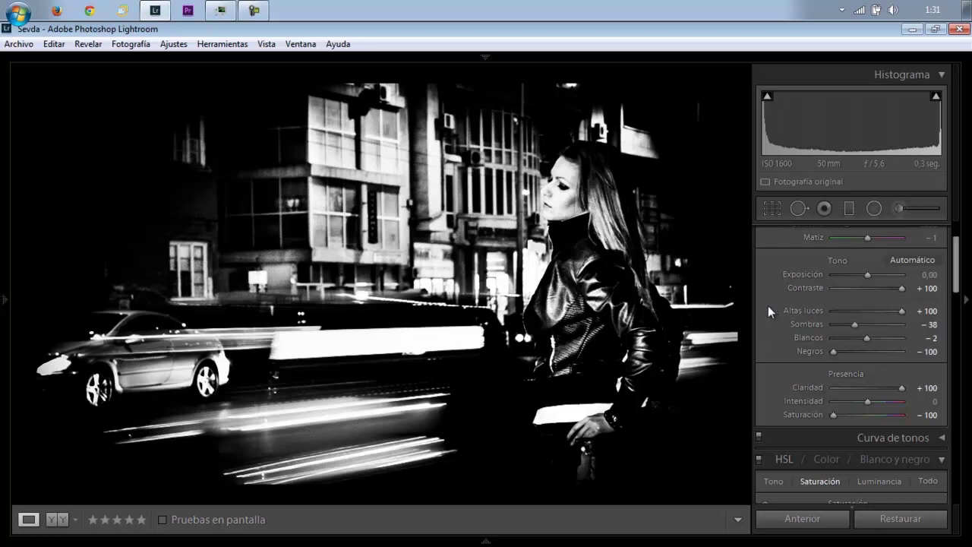
pyautogui.doubleClick(832, 415)
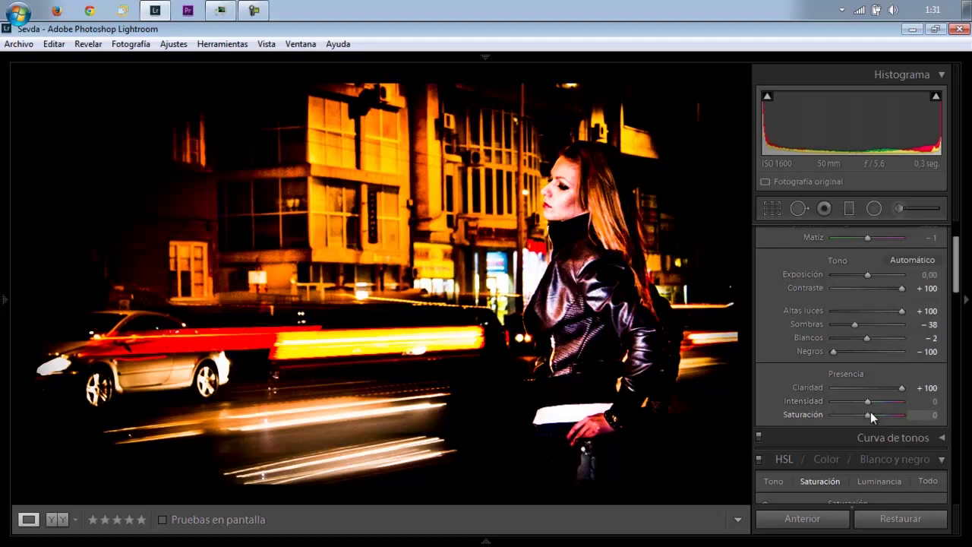
# Pull Vibrance down to -98 after trying -100 and a reset.
pyautogui.moveTo(849, 404); pyautogui.dragTo(819, 409)
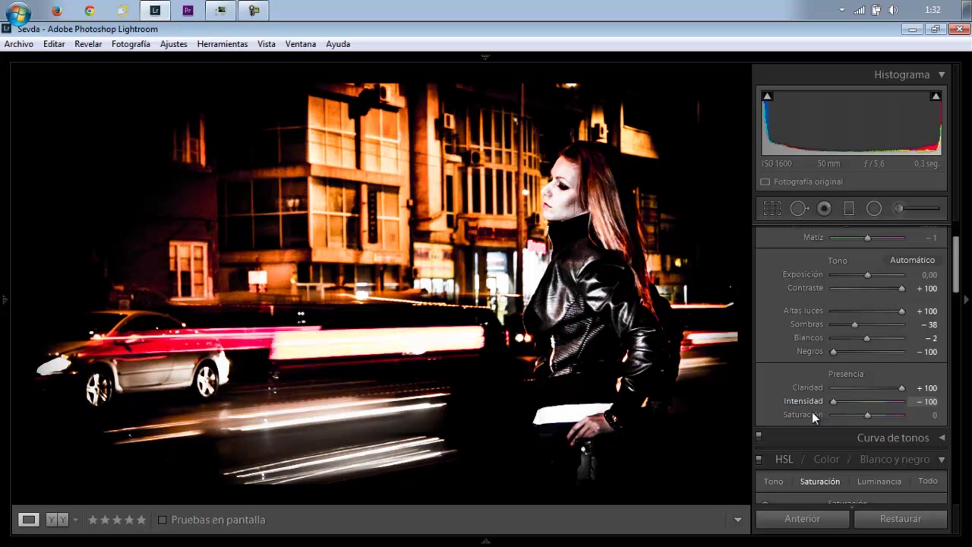
pyautogui.click(832, 414)
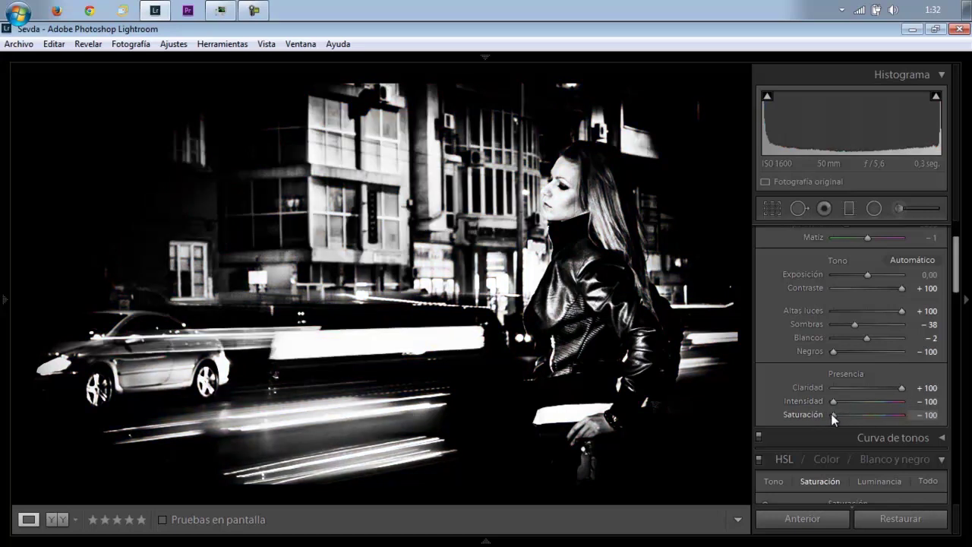
pyautogui.doubleClick(833, 401)
pyautogui.click(833, 400)
# Drop Saturation to -100, testing about -52, -38 and -54 along the way.
pyautogui.doubleClick(834, 411)
pyautogui.click(849, 414)
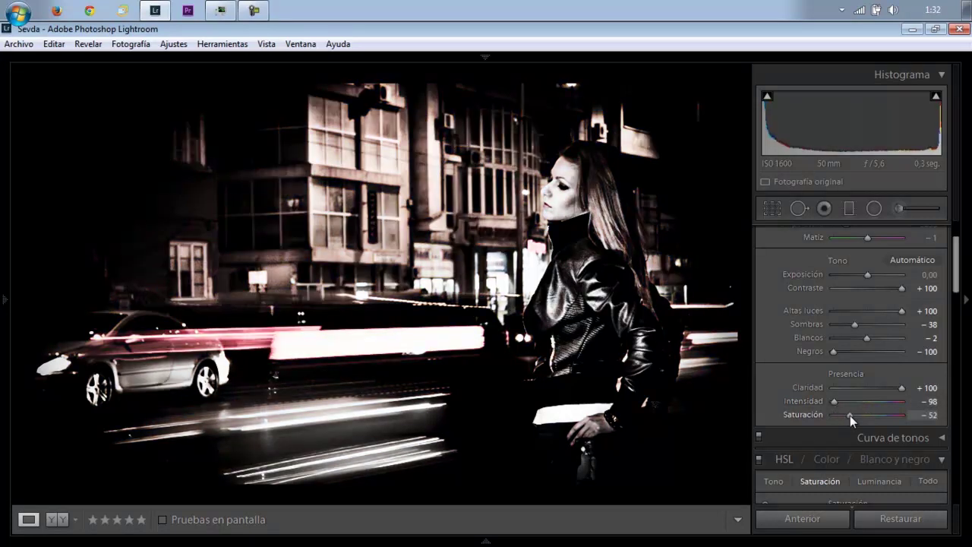
pyautogui.moveTo(849, 417); pyautogui.dragTo(856, 417)
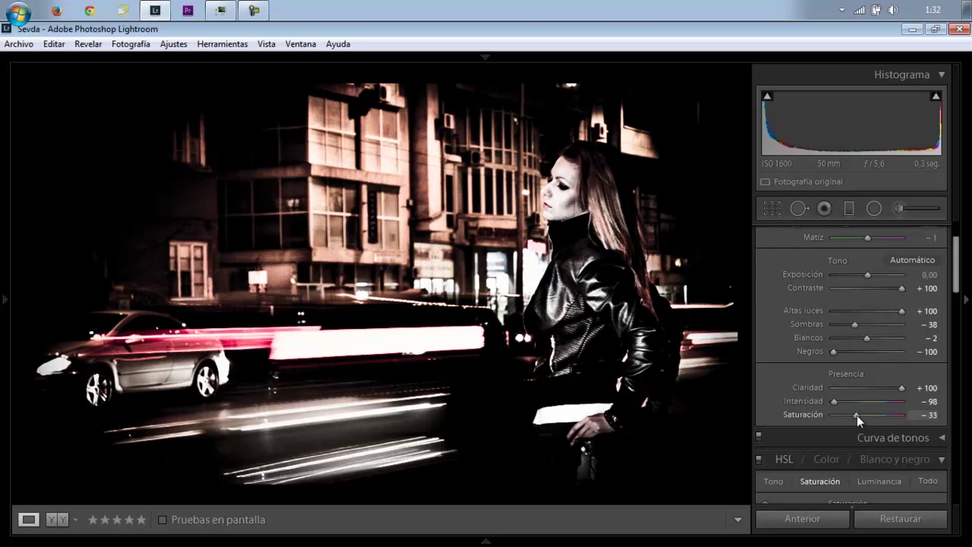
pyautogui.moveTo(855, 414); pyautogui.dragTo(850, 415)
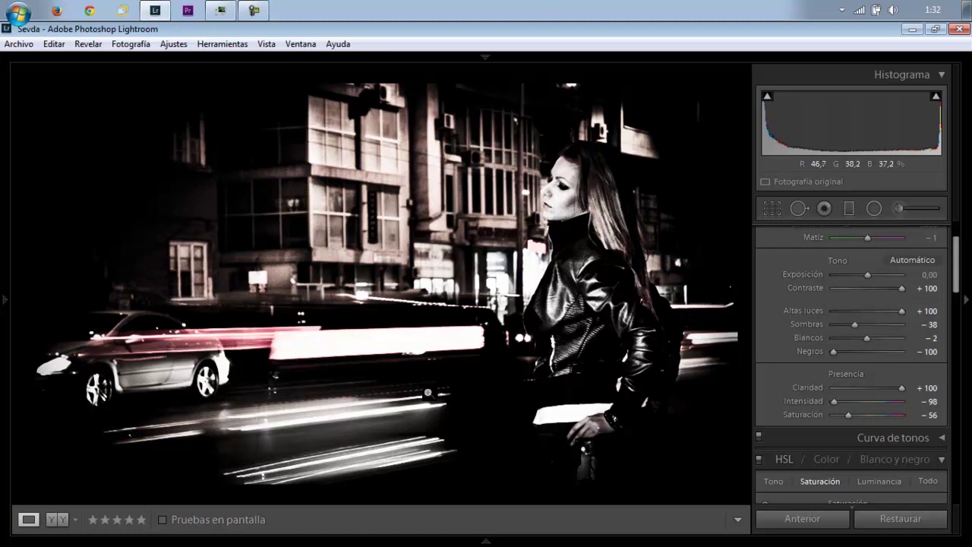
pyautogui.moveTo(848, 416); pyautogui.dragTo(809, 416)
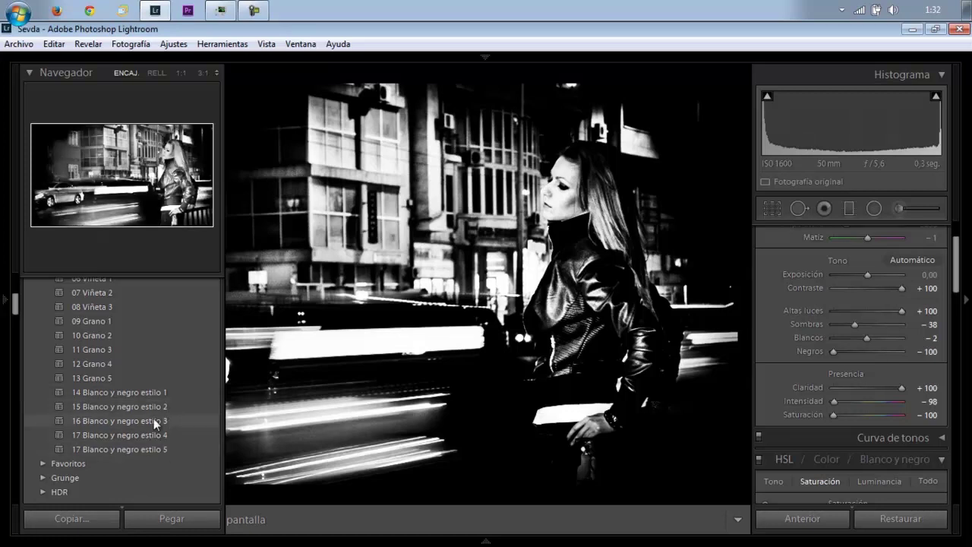
# Scroll through the Blanco y negro presets without applying any, keeping the B&W grade.
pyautogui.scroll(5, 143, 404)
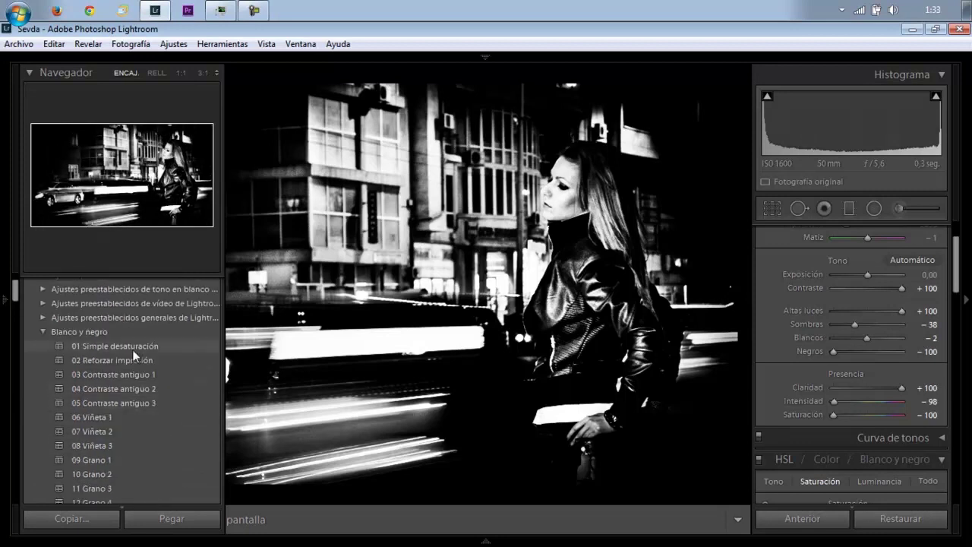
pyautogui.scroll(-2, 127, 394)
pyautogui.scroll(-3, 126, 406)
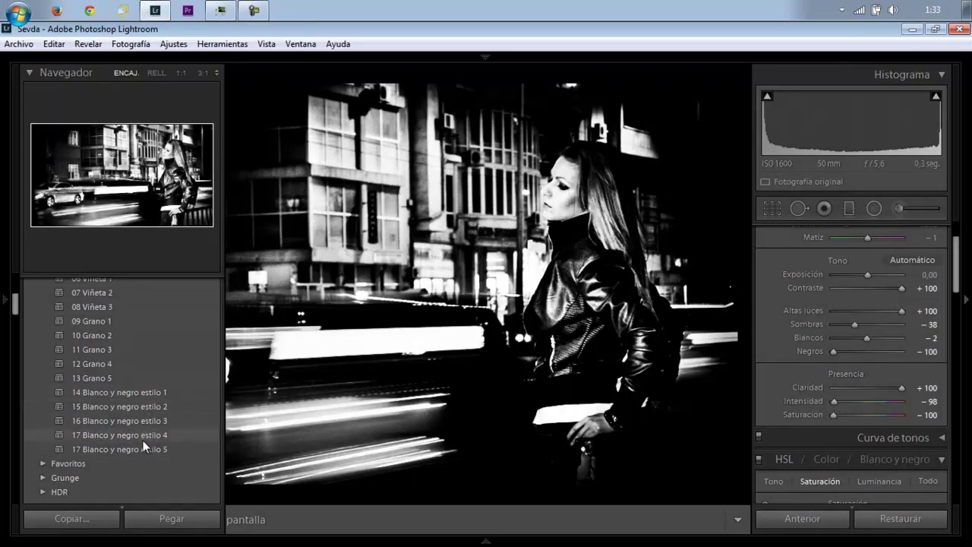
pyautogui.scroll(3, 142, 445)
pyautogui.scroll(3, 143, 445)
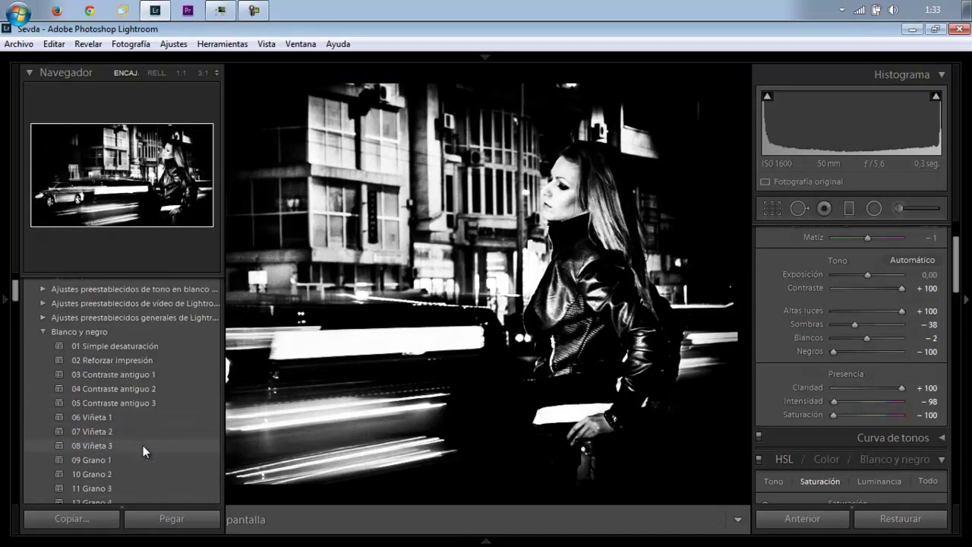
pyautogui.scroll(-3, 141, 414)
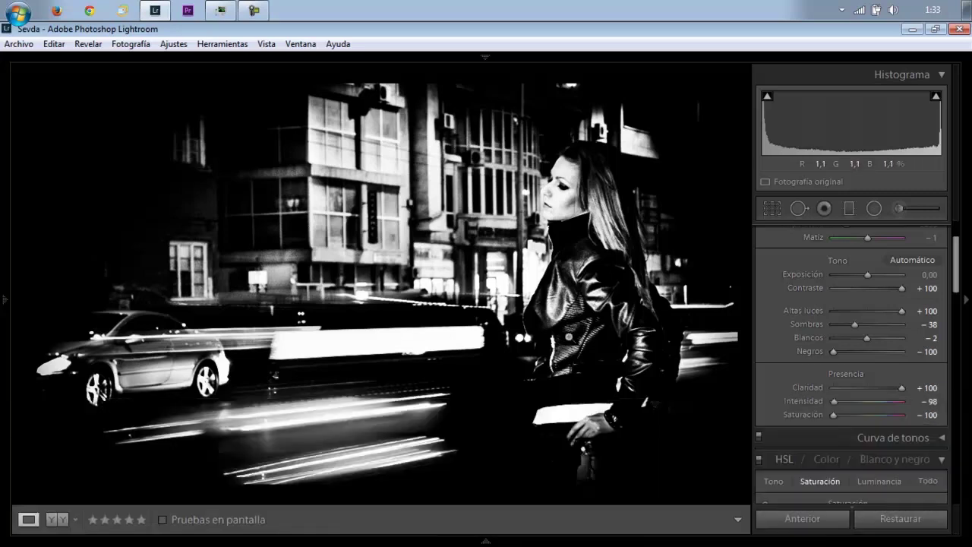
pyautogui.moveTo(486, 541)
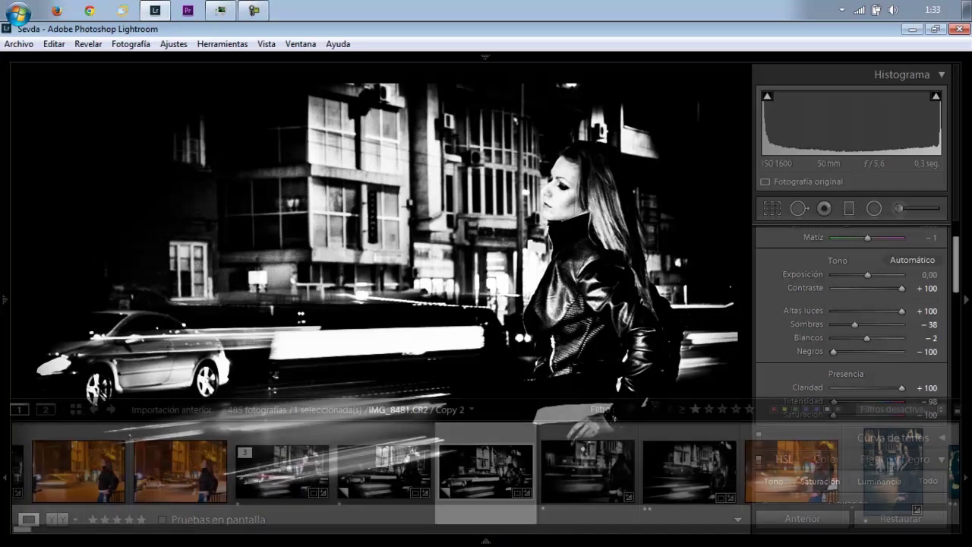
# Open IMG_8497, the teal portrait of the woman holding a cigarette.
pyautogui.click(893, 471)
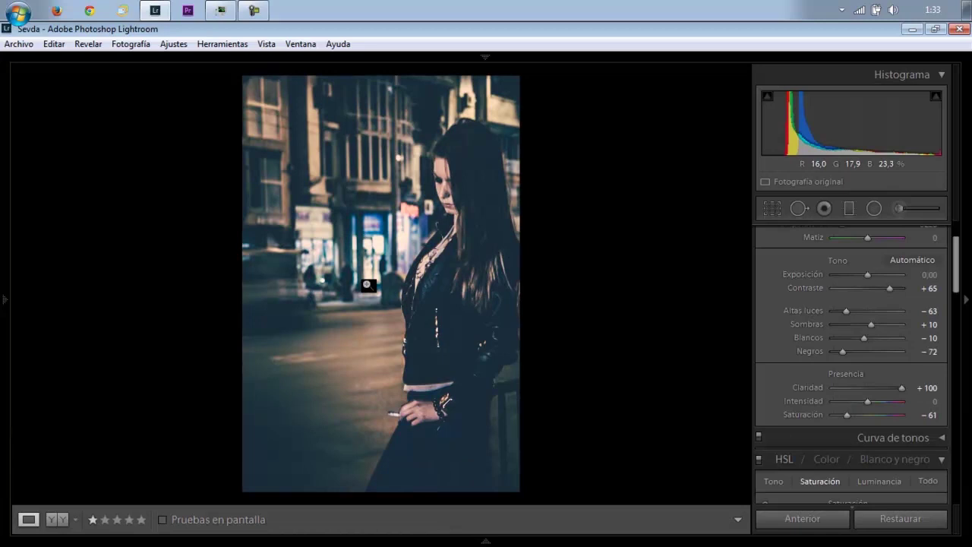
pyautogui.moveTo(955, 289); pyautogui.dragTo(957, 324)
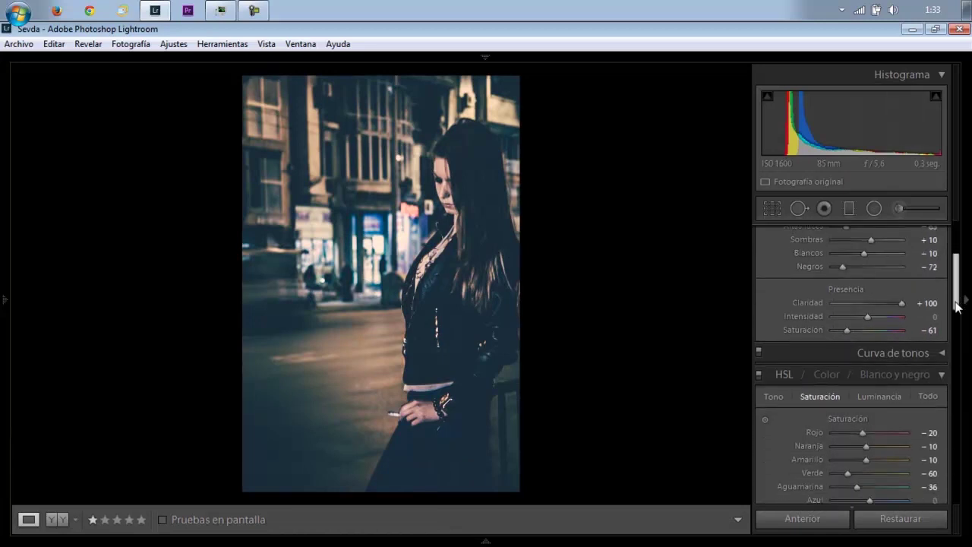
pyautogui.scroll(2, 956, 324)
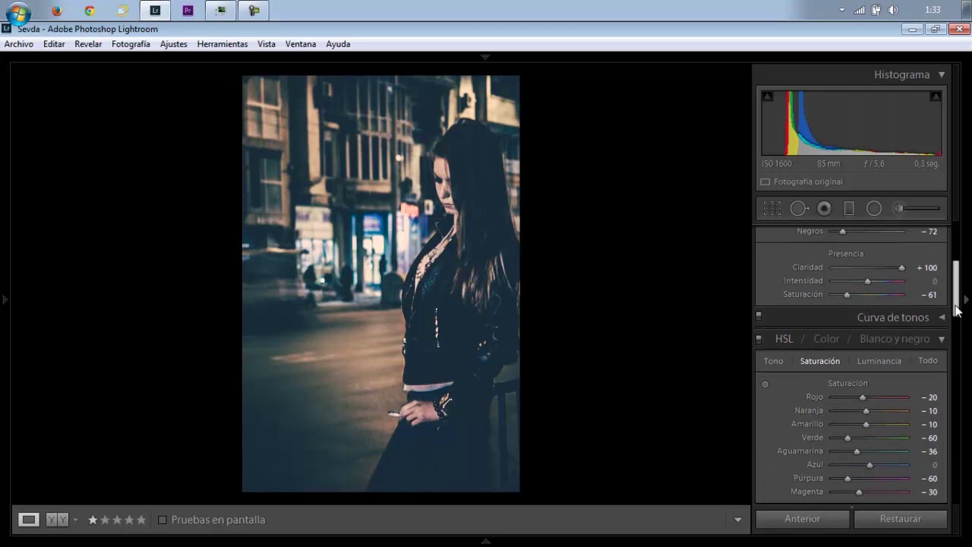
pyautogui.moveTo(956, 303)
pyautogui.mouseDown()
pyautogui.moveTo(951, 353)
pyautogui.moveTo(955, 323)
pyautogui.mouseUp()
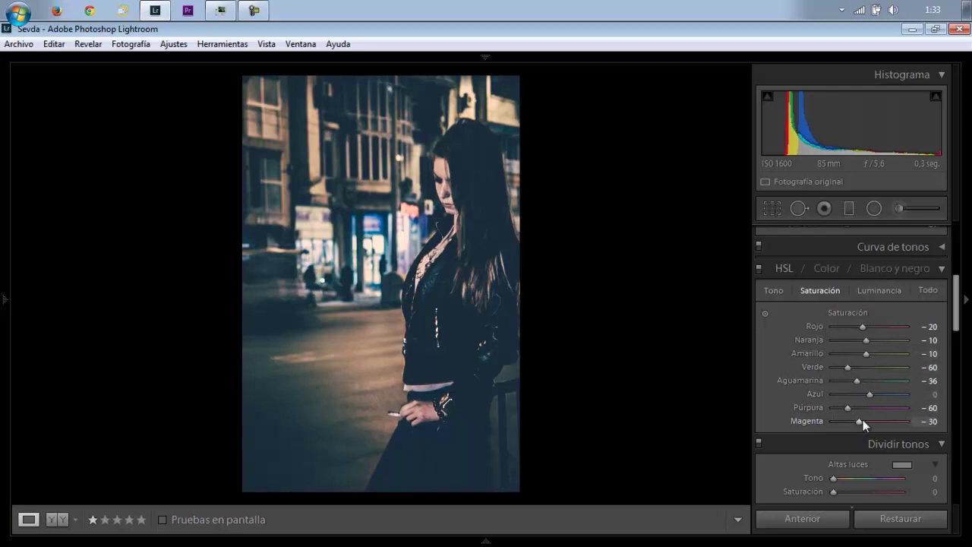
pyautogui.scroll(5, 859, 407)
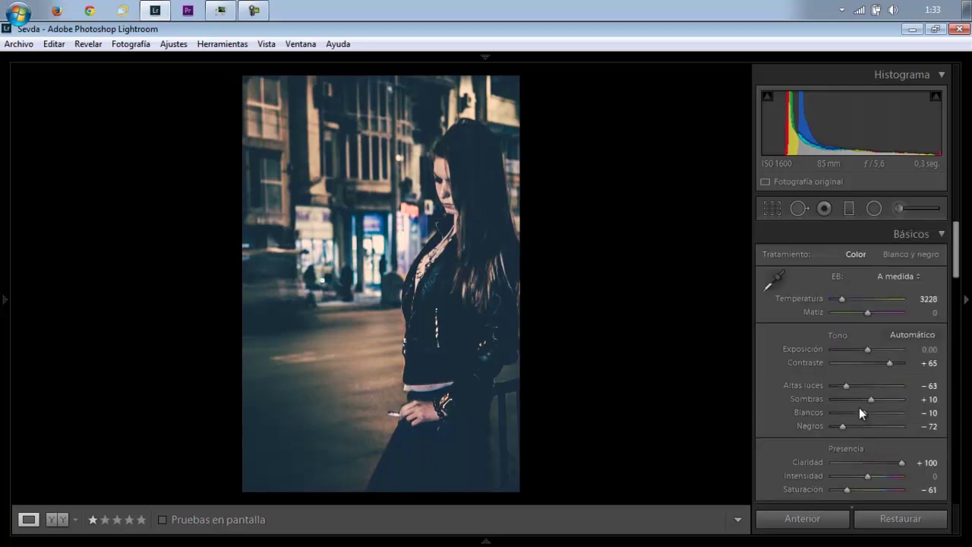
# Try Temperature 3950, undo back to 3228, and zoom in on her face.
pyautogui.click(843, 299)
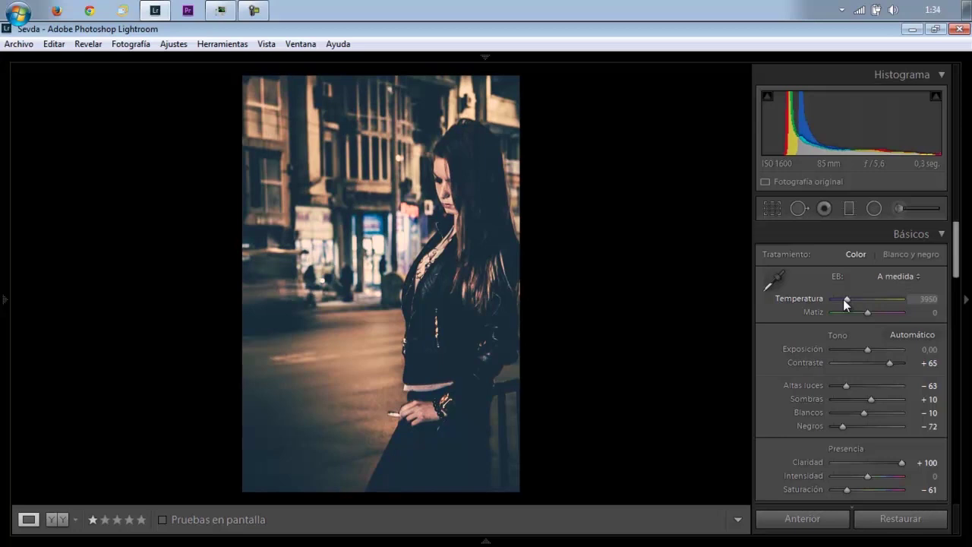
pyautogui.hotkey('ctrl', 'z')
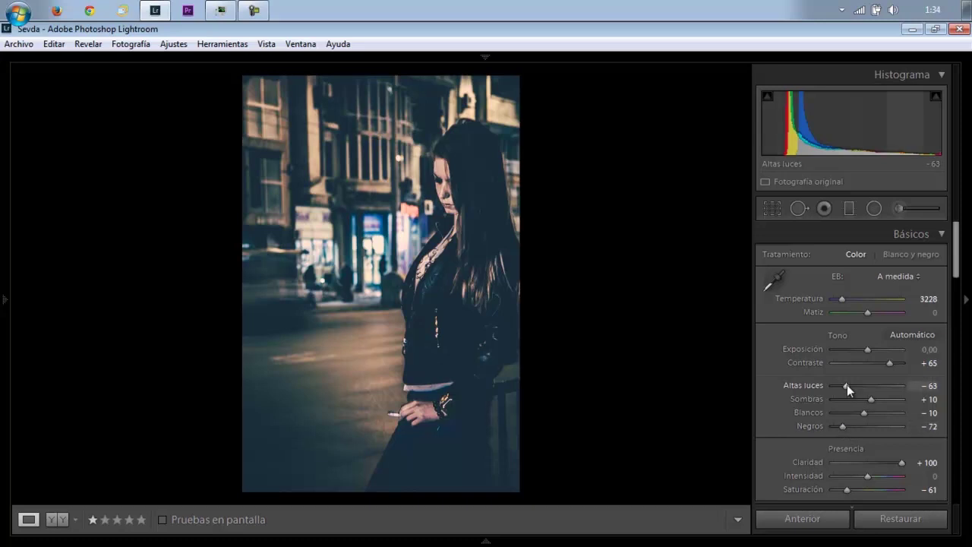
pyautogui.click(453, 165)
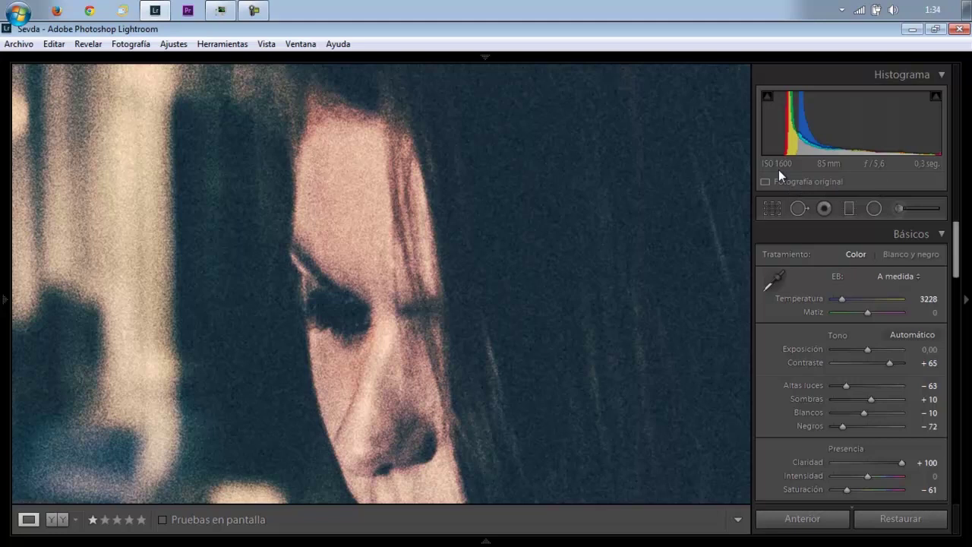
pyautogui.moveTo(957, 277); pyautogui.dragTo(950, 494)
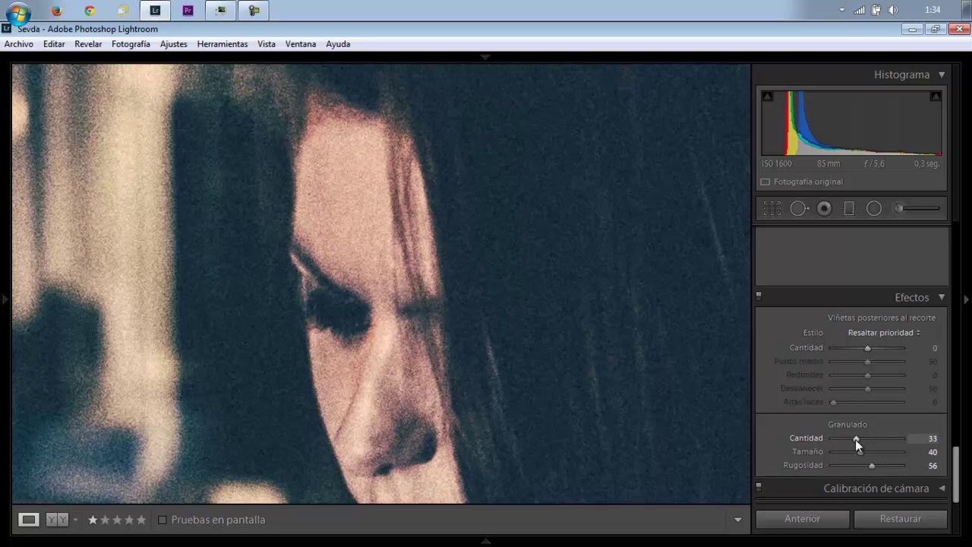
# Remove the film grain and compare the face zoomed in and at fit.
pyautogui.moveTo(855, 439); pyautogui.dragTo(815, 440)
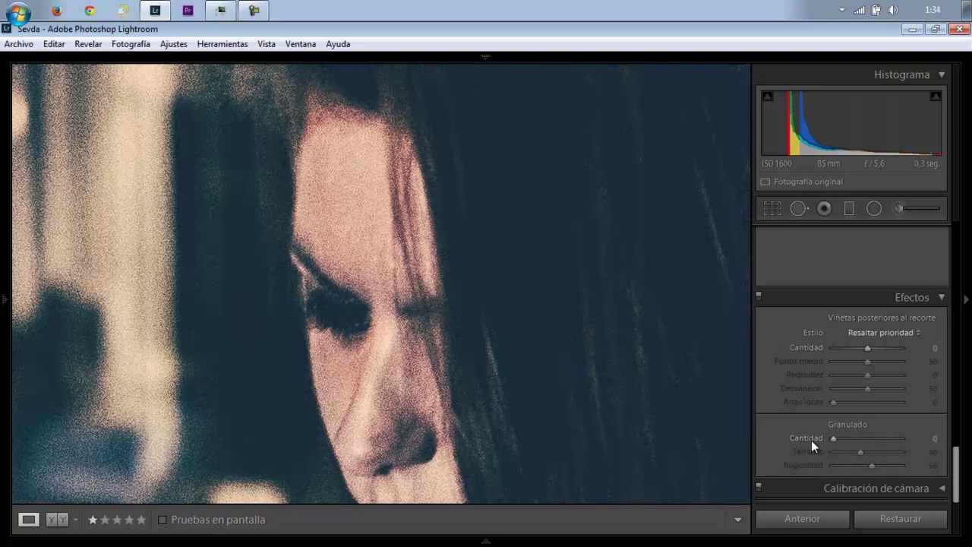
pyautogui.click(688, 348)
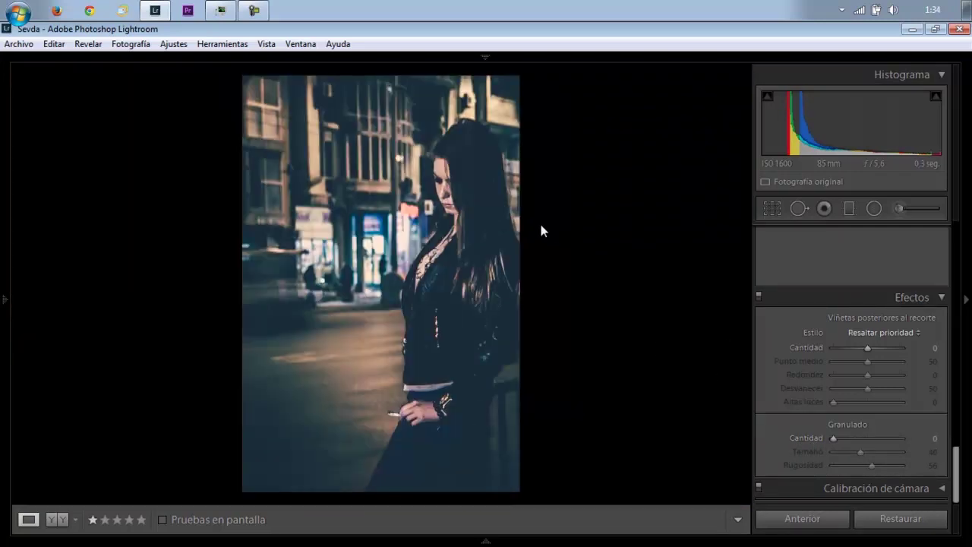
pyautogui.click(460, 174)
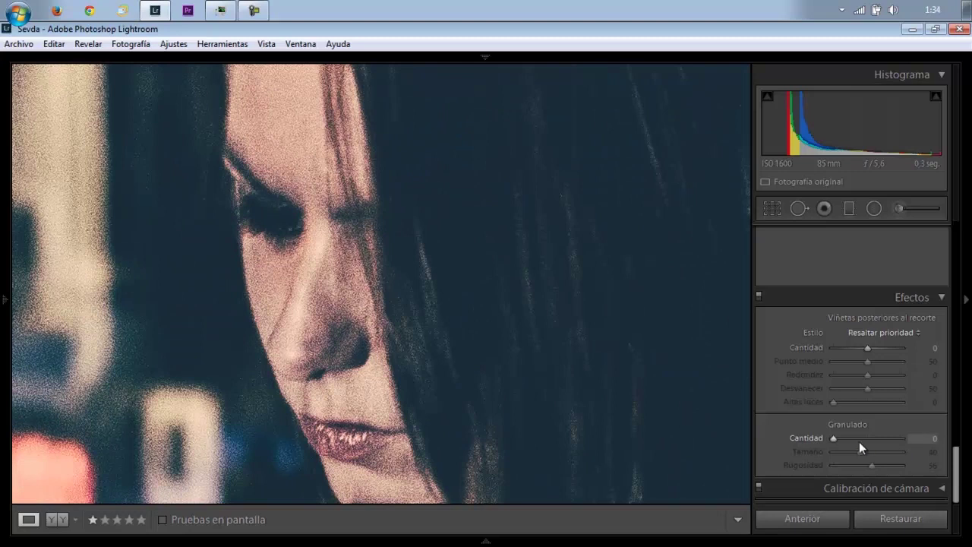
pyautogui.click(619, 285)
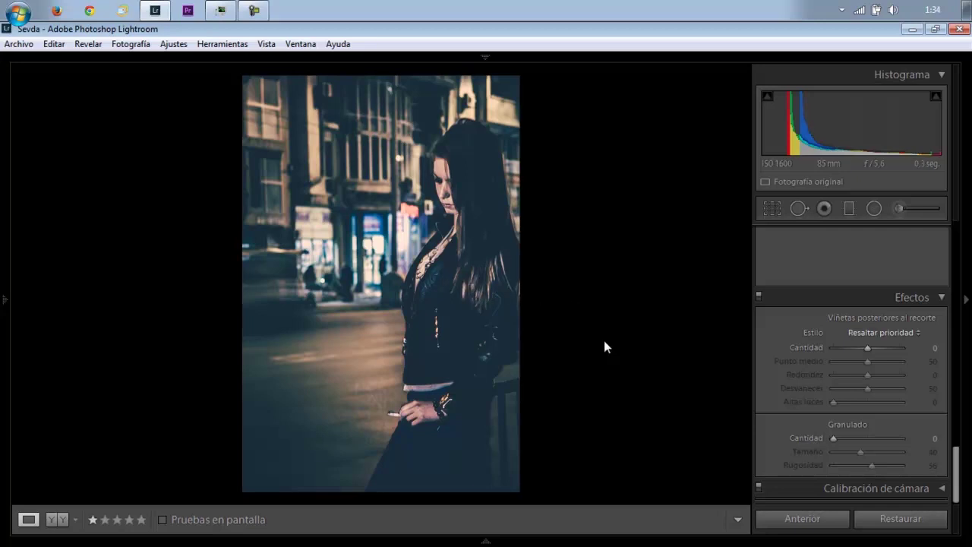
# Set Grain Amount to 49 (Size 40, Roughness 56) and inspect it on the face.
pyautogui.click(859, 438)
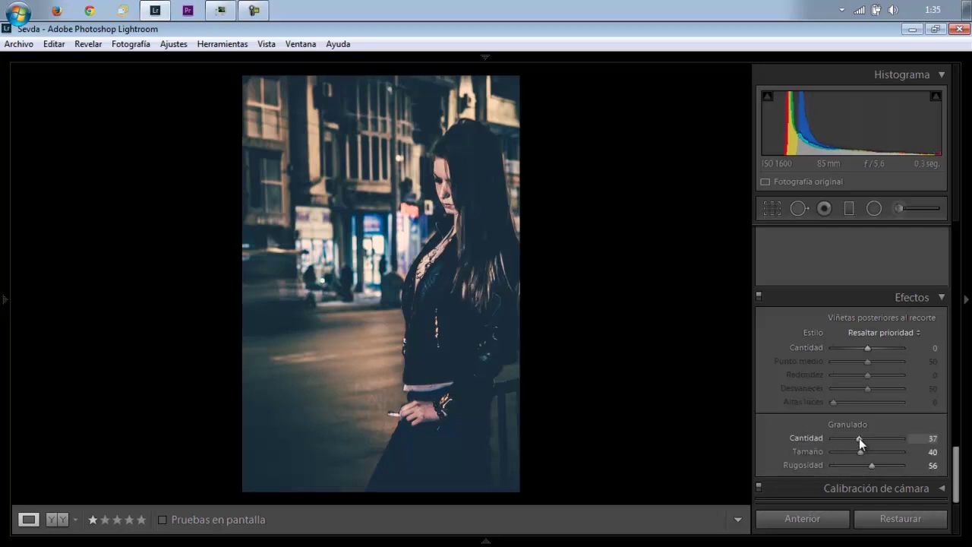
pyautogui.doubleClick(857, 438)
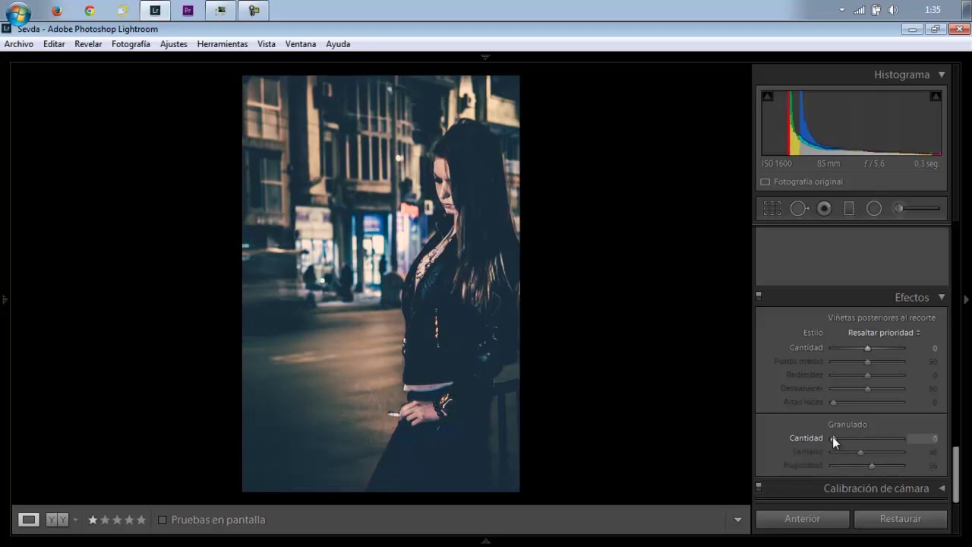
pyautogui.click(866, 438)
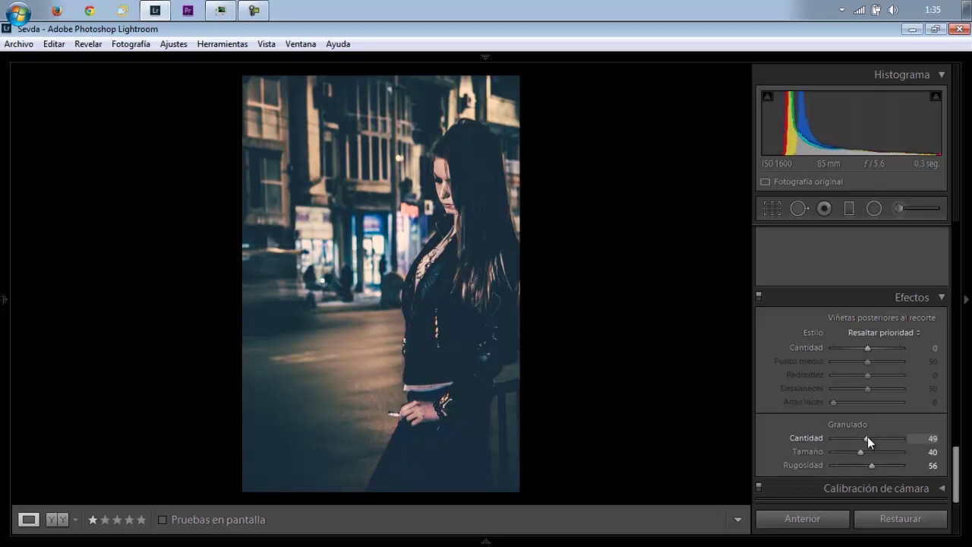
pyautogui.click(454, 161)
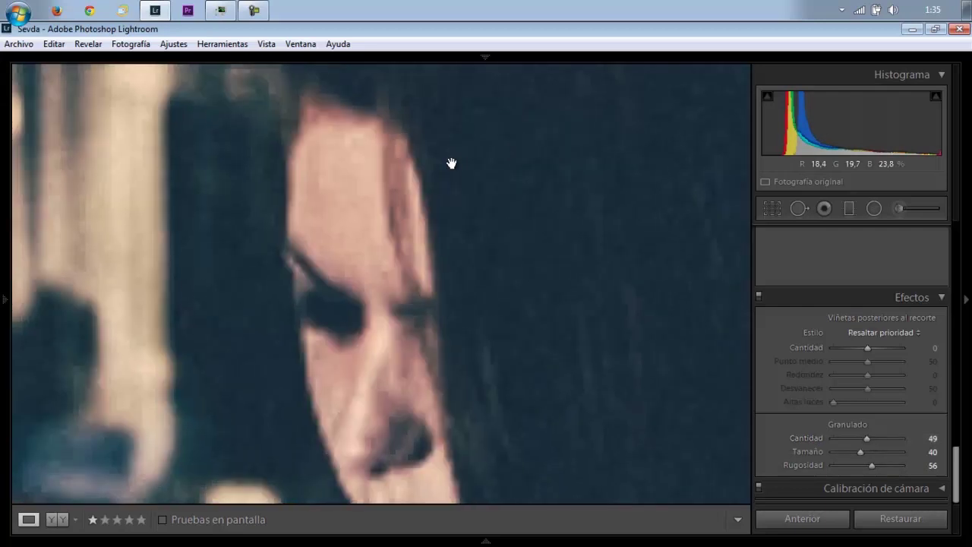
pyautogui.click(452, 163)
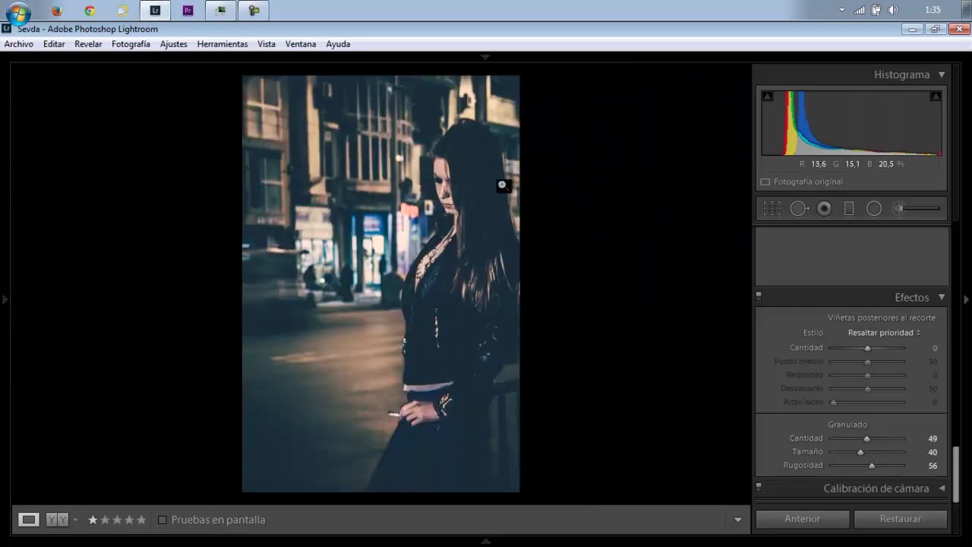
# Ease Grain Amount back to 44, check her face close up, then view the whole portrait.
pyautogui.doubleClick(867, 437)
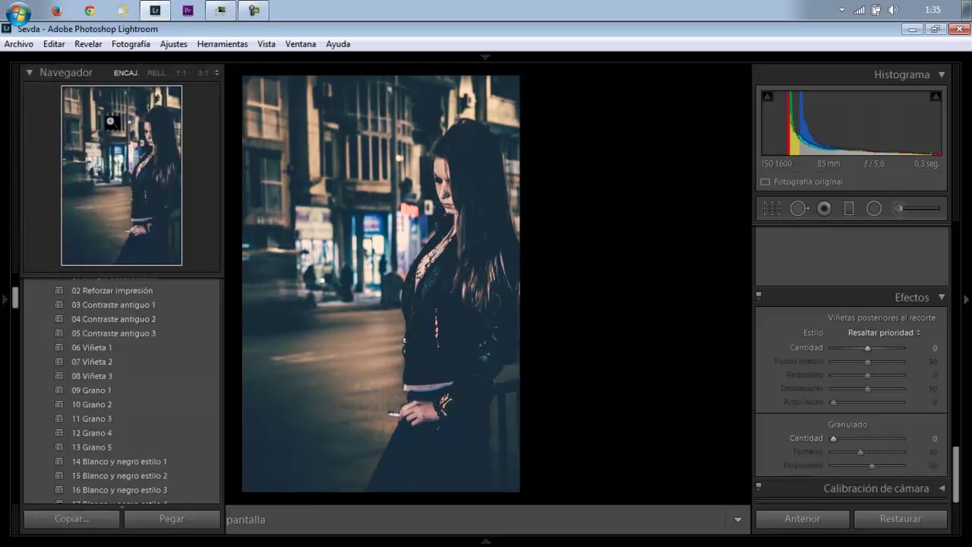
pyautogui.click(156, 72)
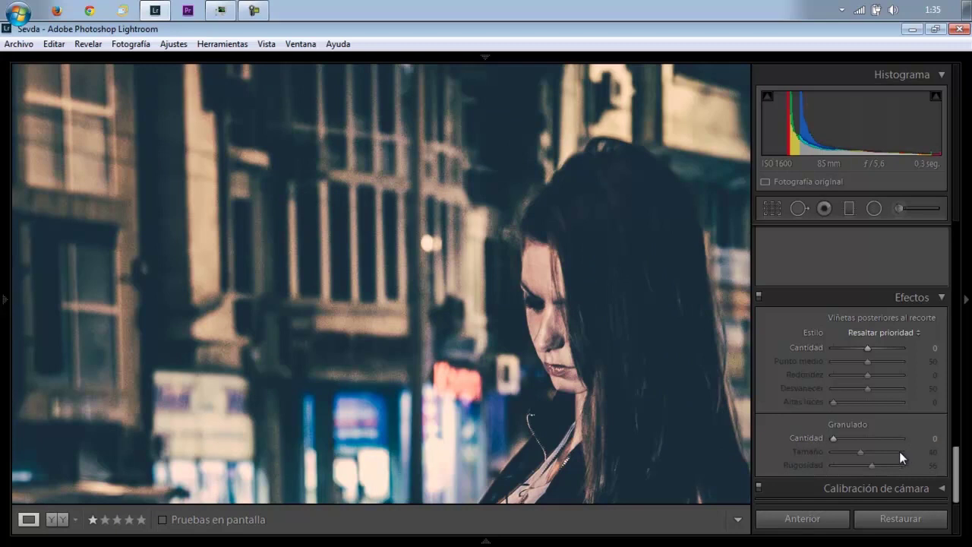
pyautogui.click(864, 440)
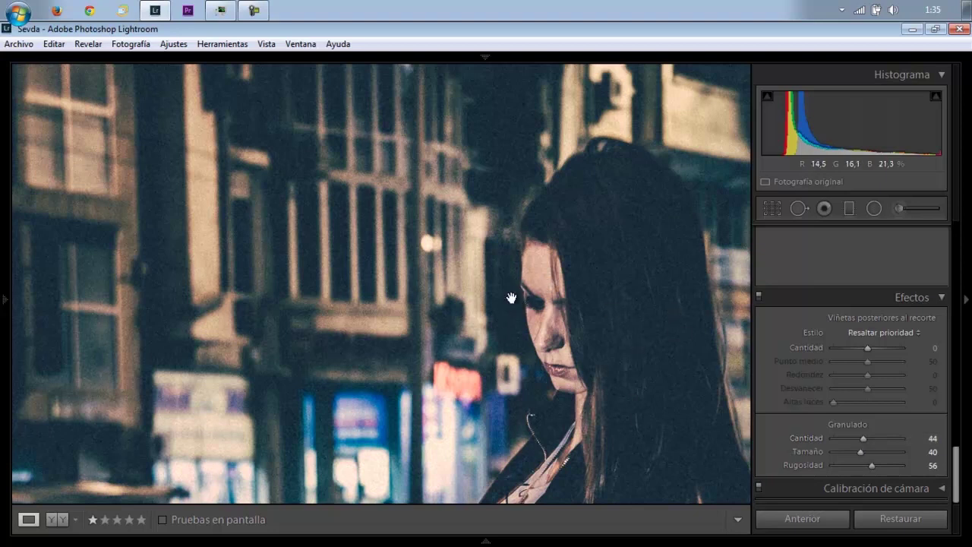
pyautogui.click(597, 353)
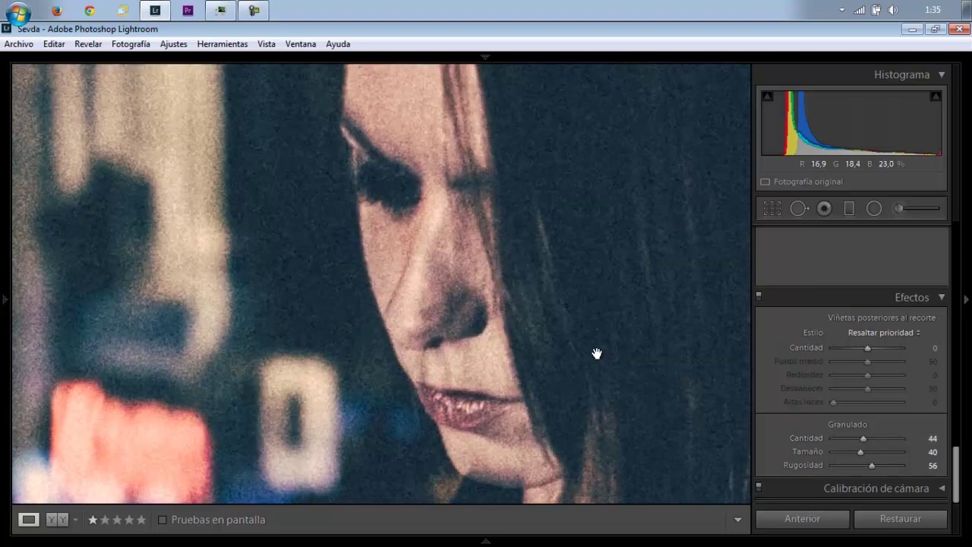
pyautogui.click(595, 353)
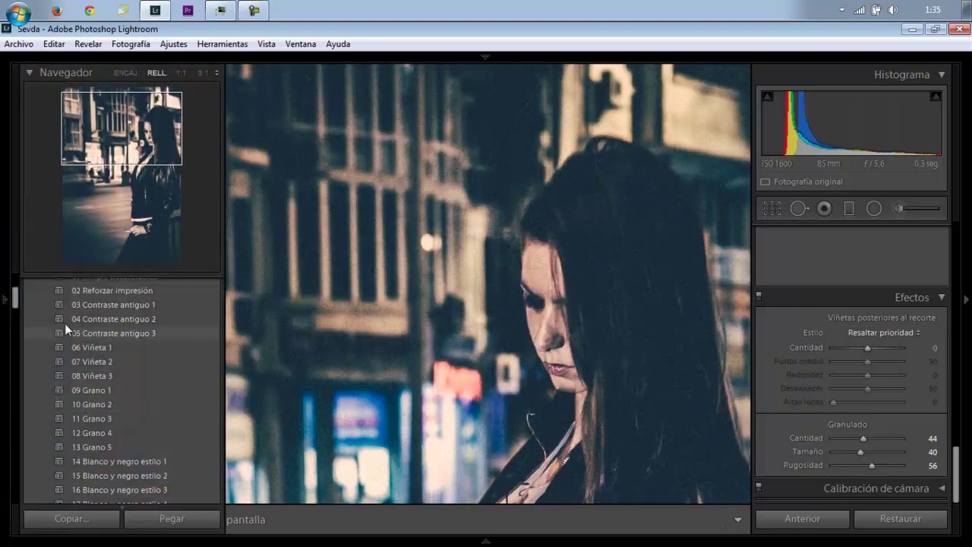
pyautogui.click(127, 76)
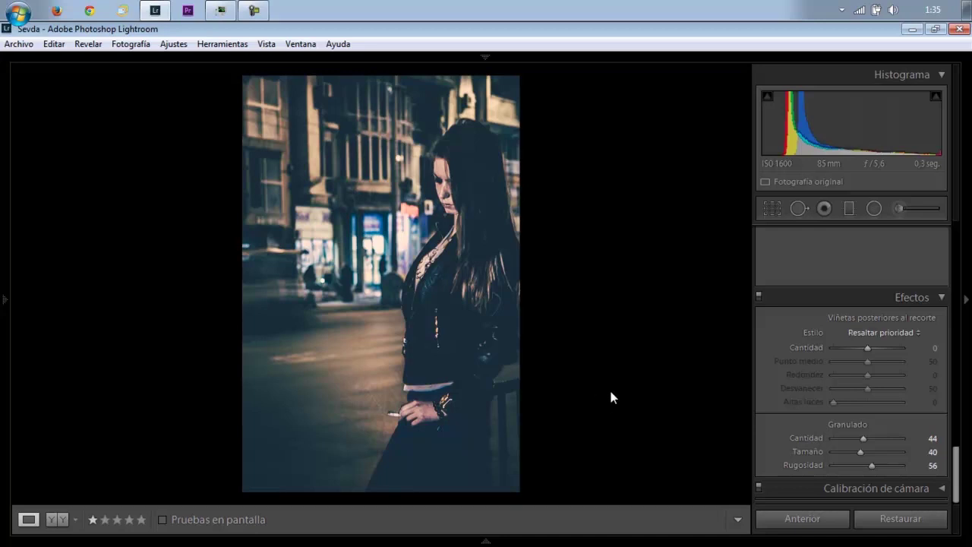
pyautogui.moveTo(955, 474)
pyautogui.mouseDown()
pyautogui.moveTo(955, 273)
pyautogui.moveTo(966, 524)
pyautogui.moveTo(942, 232)
pyautogui.mouseUp()
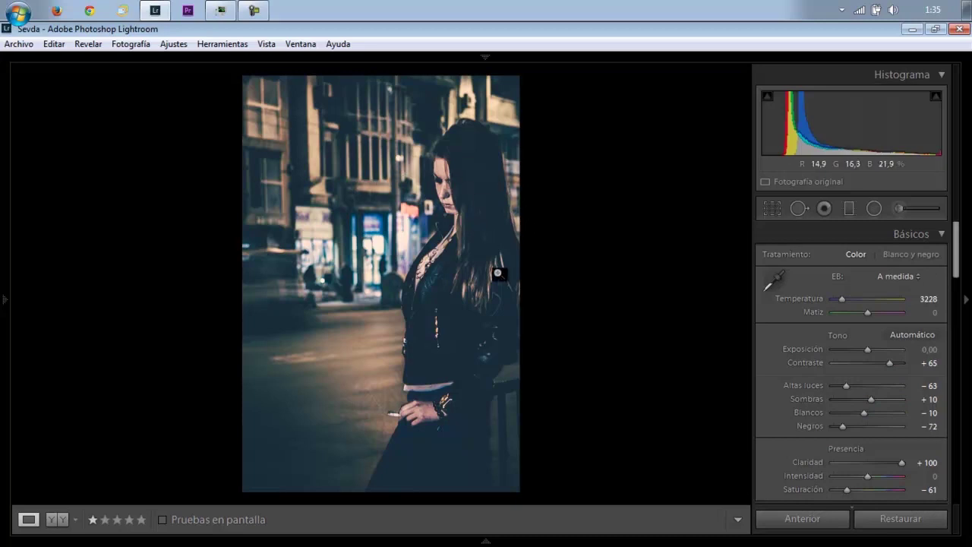
# Filter the filmstrip to one-star photos and open the window portrait in Develop.
pyautogui.click(420, 543)
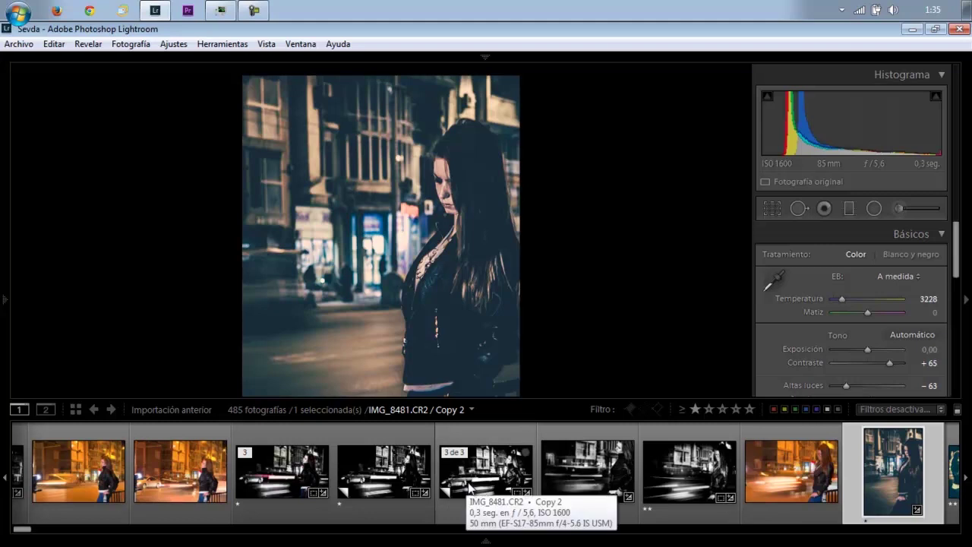
pyautogui.click(697, 410)
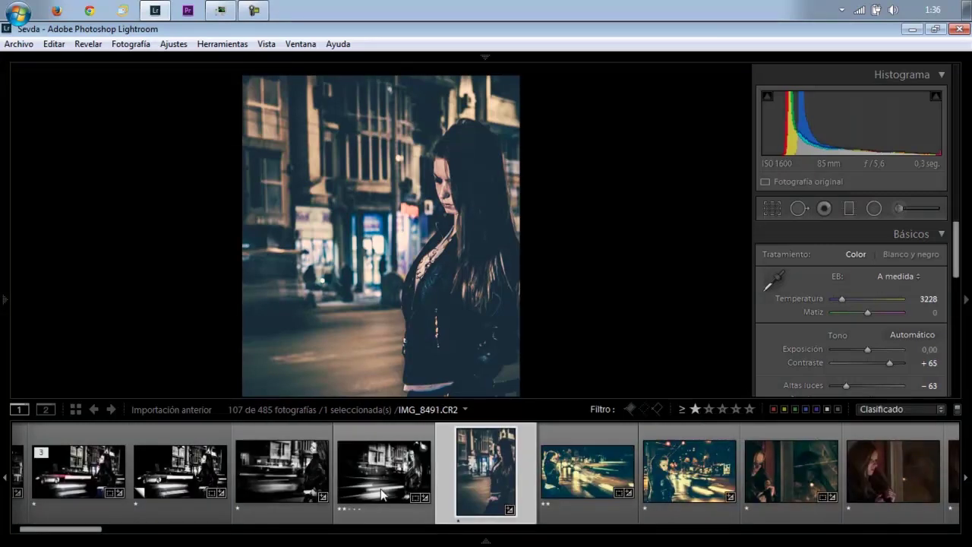
pyautogui.click(782, 472)
pyautogui.press('d')
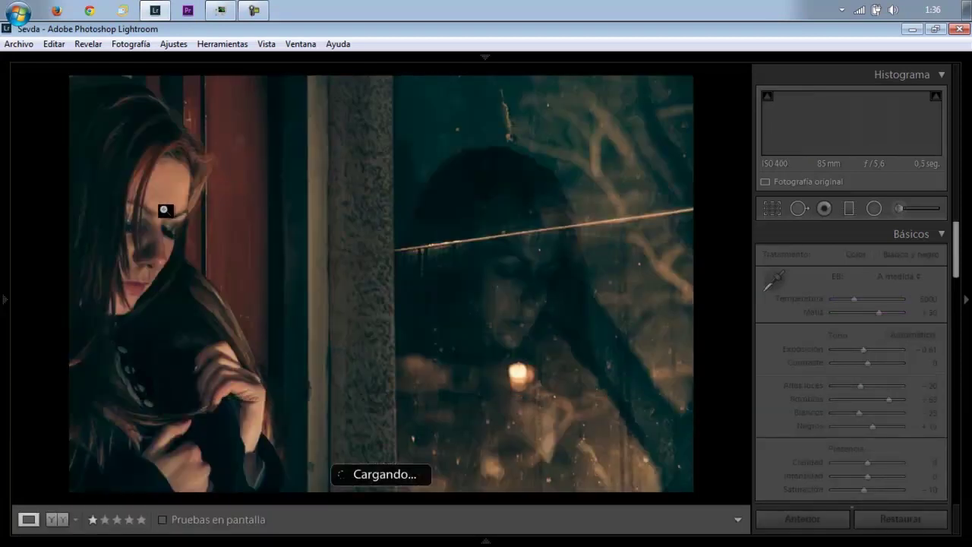
pyautogui.click(162, 208)
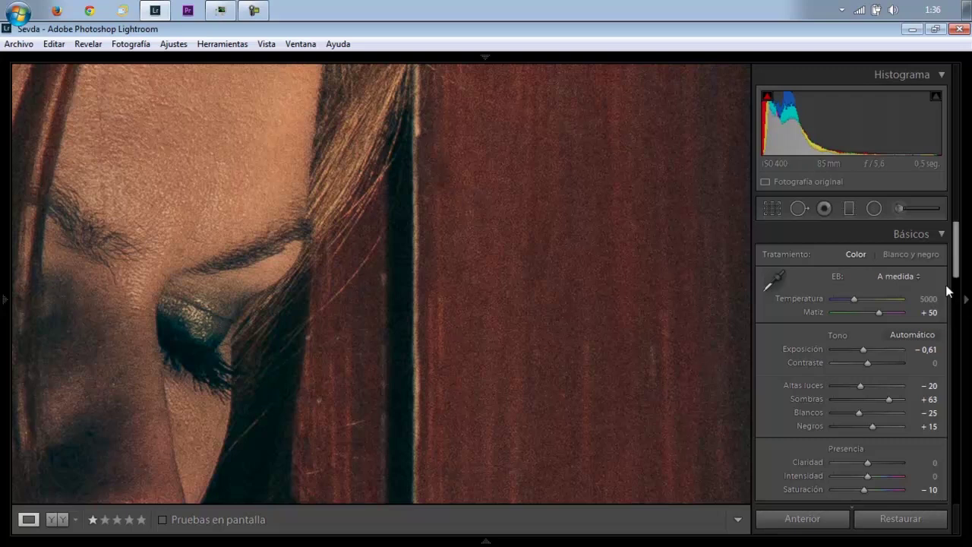
# Set Grain Amount to 27 after briefly trying 43.
pyautogui.scroll(-10, 850, 417)
pyautogui.scroll(-3, 848, 447)
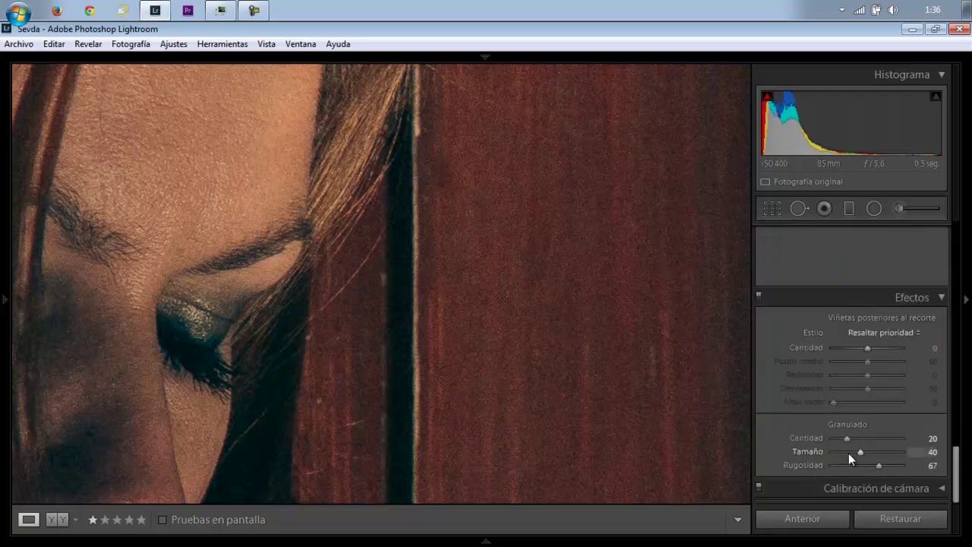
pyautogui.click(863, 438)
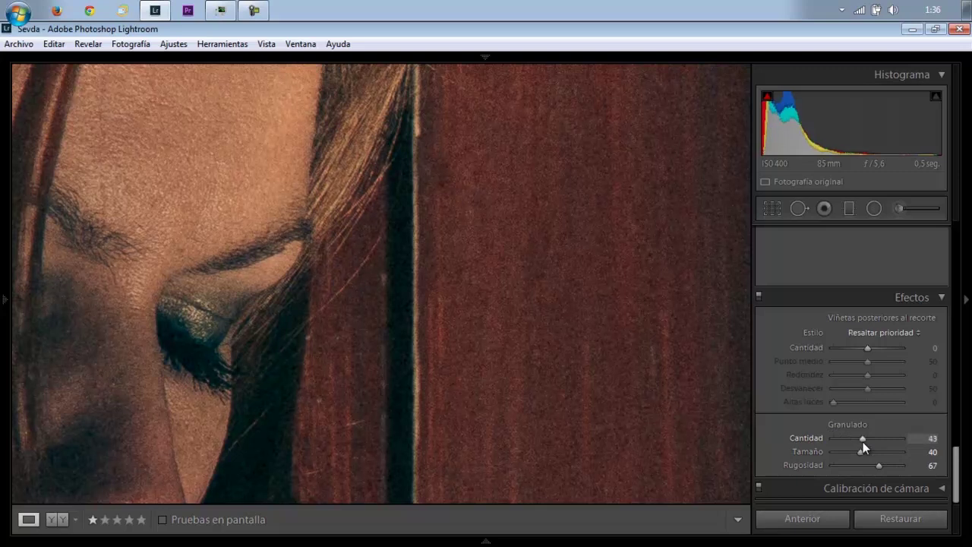
pyautogui.moveTo(856, 439); pyautogui.dragTo(852, 438)
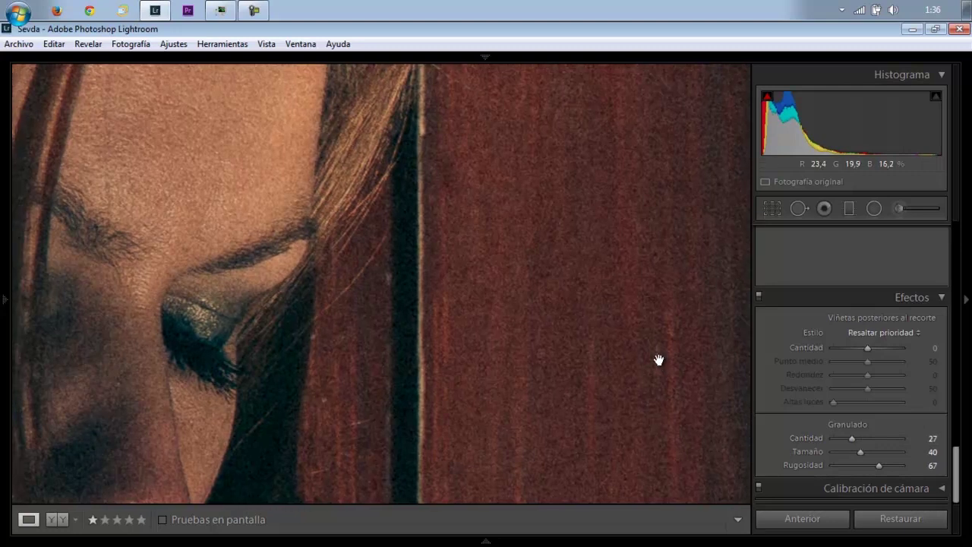
# Zoom out and compare with the original via Reset, then undo to keep the edits.
pyautogui.click(658, 359)
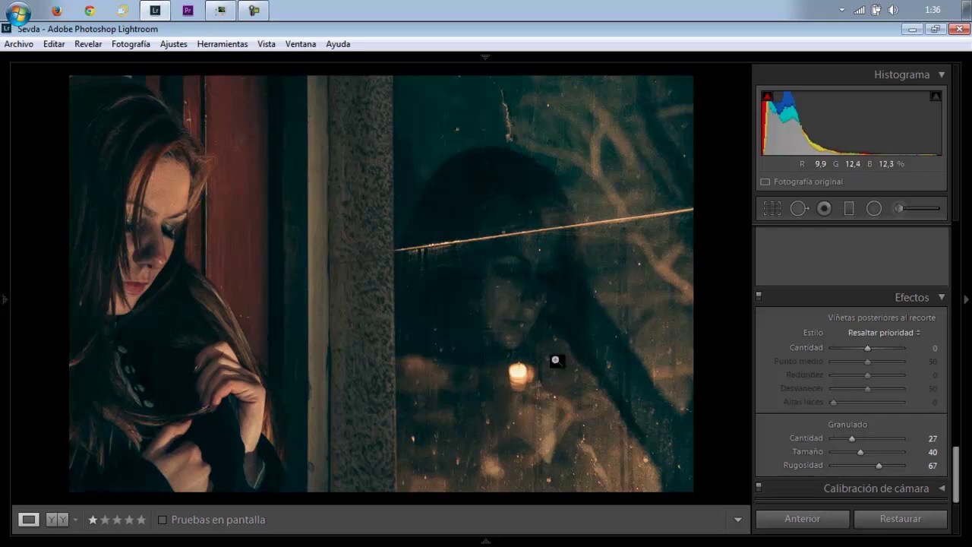
pyautogui.click(885, 519)
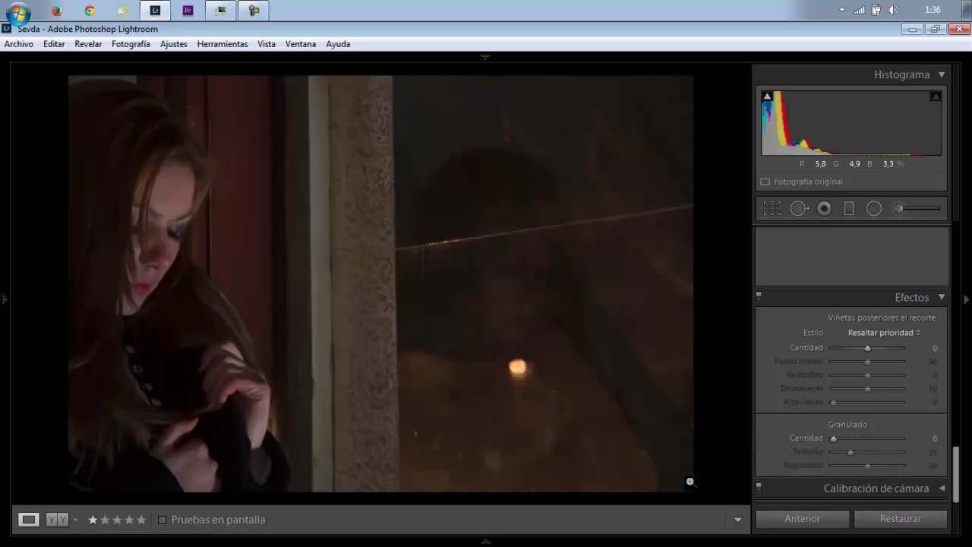
pyautogui.hotkey('ctrl', 'z')
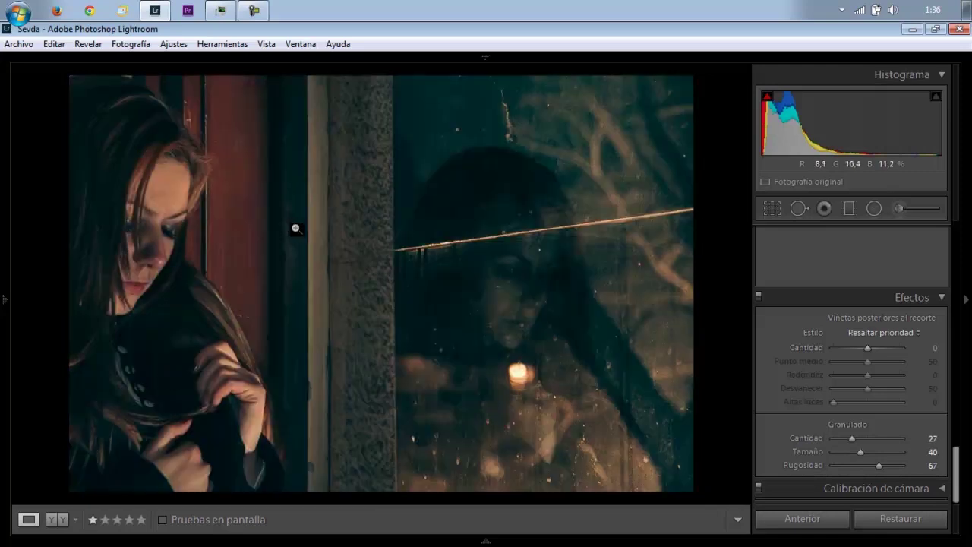
# Add a vertical graduated filter at the pillar edge: Exposure 1.20, Contrast 73, Shadows and Clarity 100, Saturation -40.
pyautogui.click(853, 211)
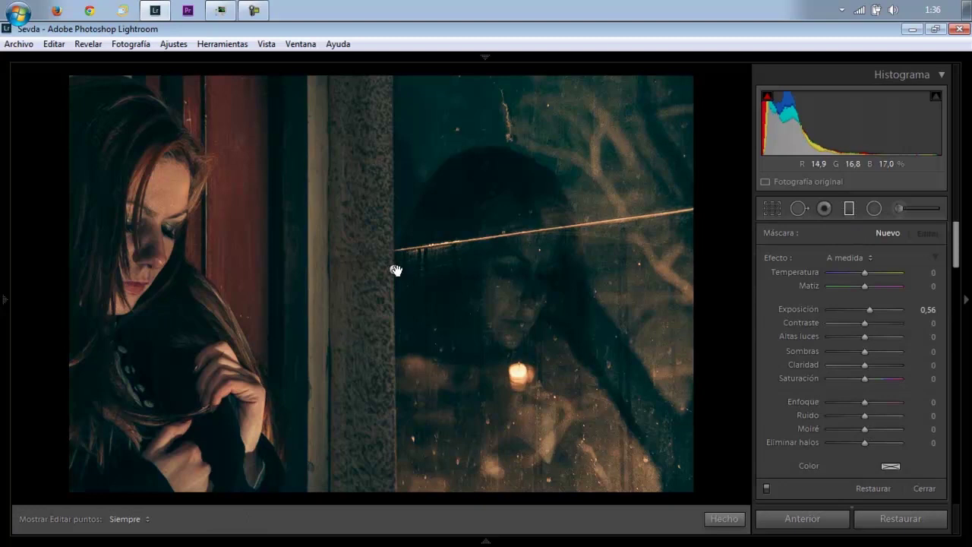
pyautogui.moveTo(396, 269); pyautogui.dragTo(397, 270)
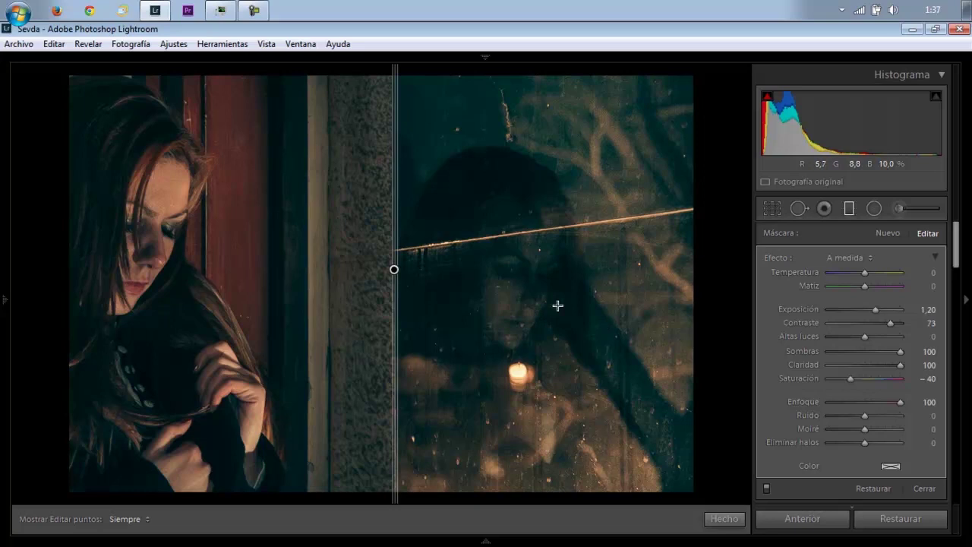
pyautogui.click(723, 519)
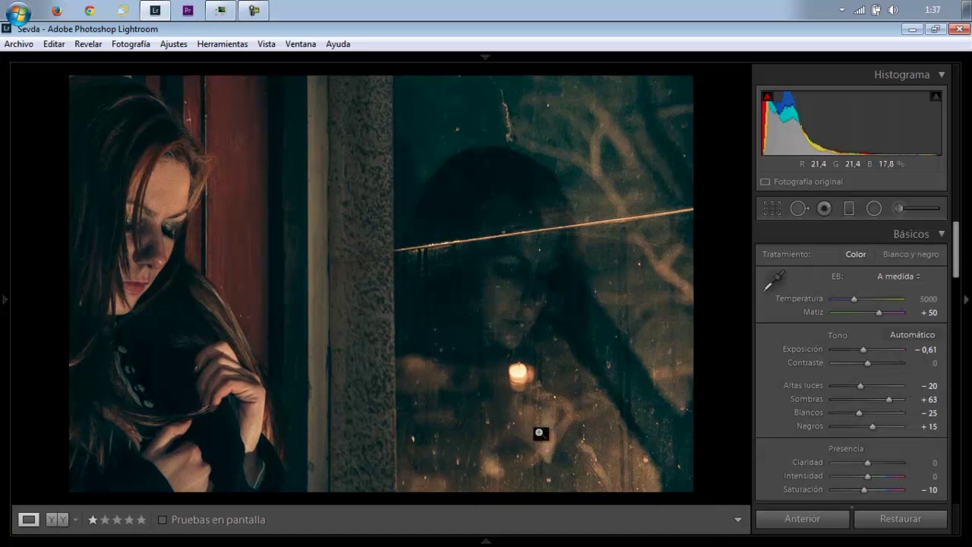
# Compare the window portrait with its original via Reset and undo, then show the Filmstrip.
pyautogui.click(864, 519)
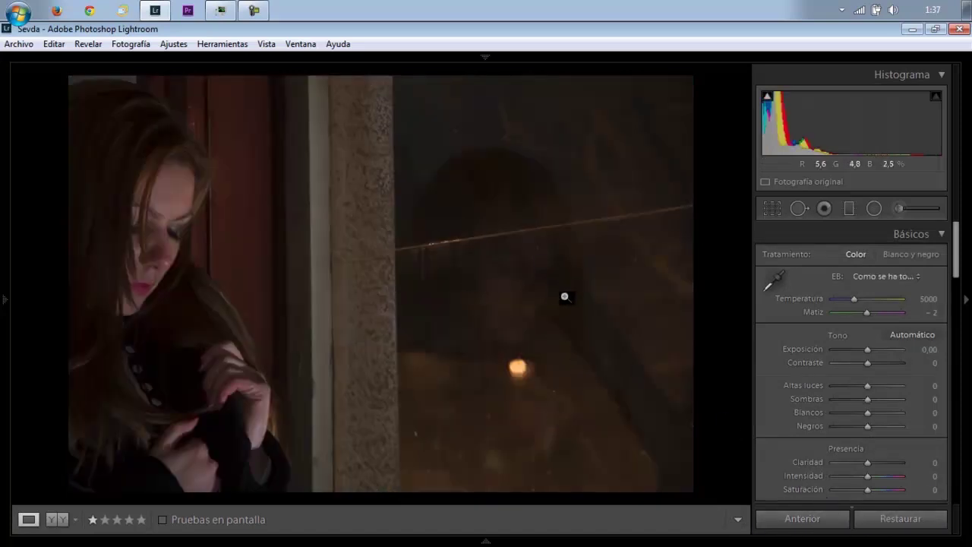
pyautogui.hotkey('ctrl', 'z')
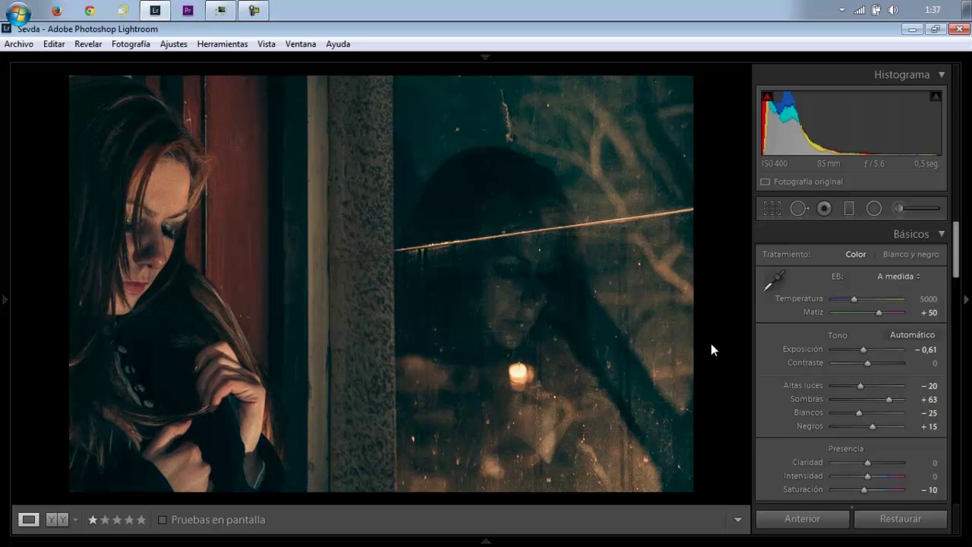
pyautogui.click(486, 539)
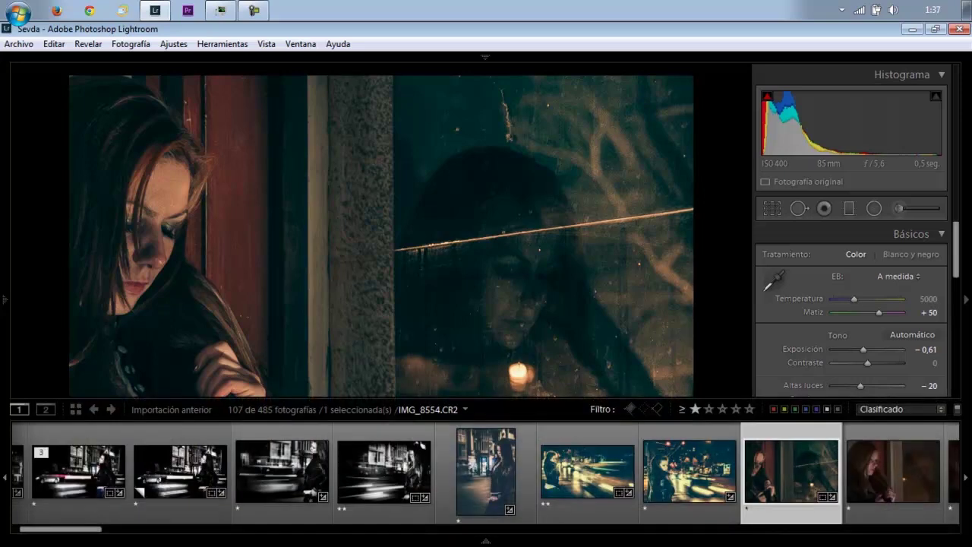
# Select the black-and-white shot with the passing car and reset it to its colour original.
pyautogui.click(285, 461)
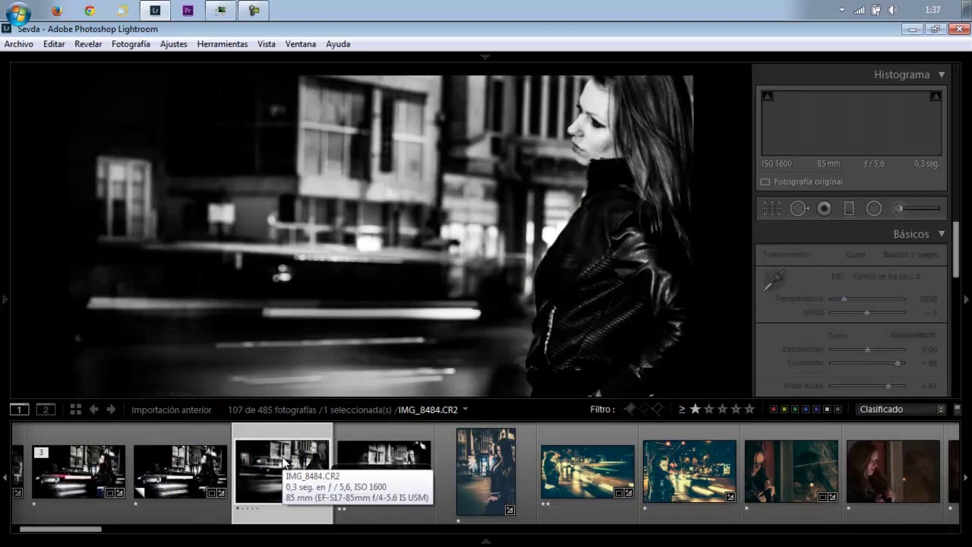
pyautogui.click(194, 472)
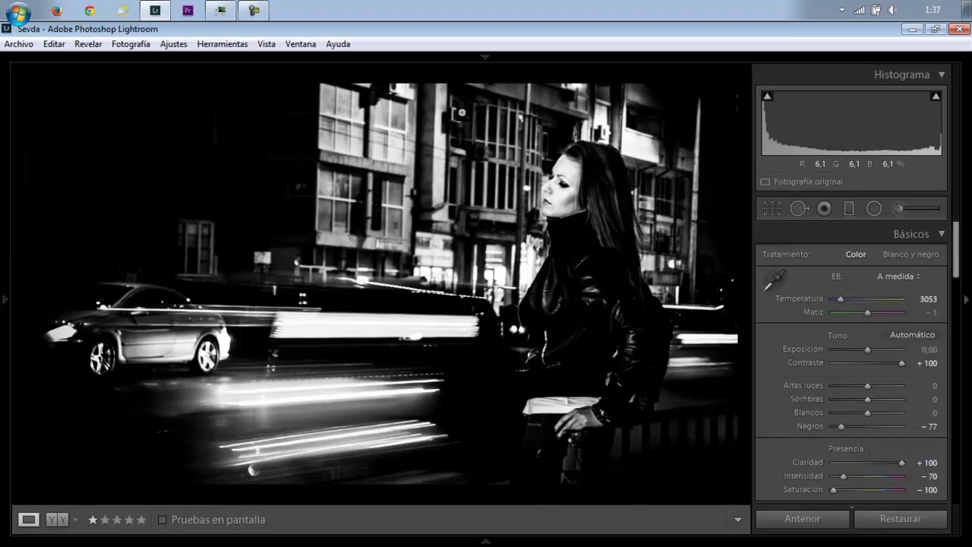
pyautogui.click(882, 523)
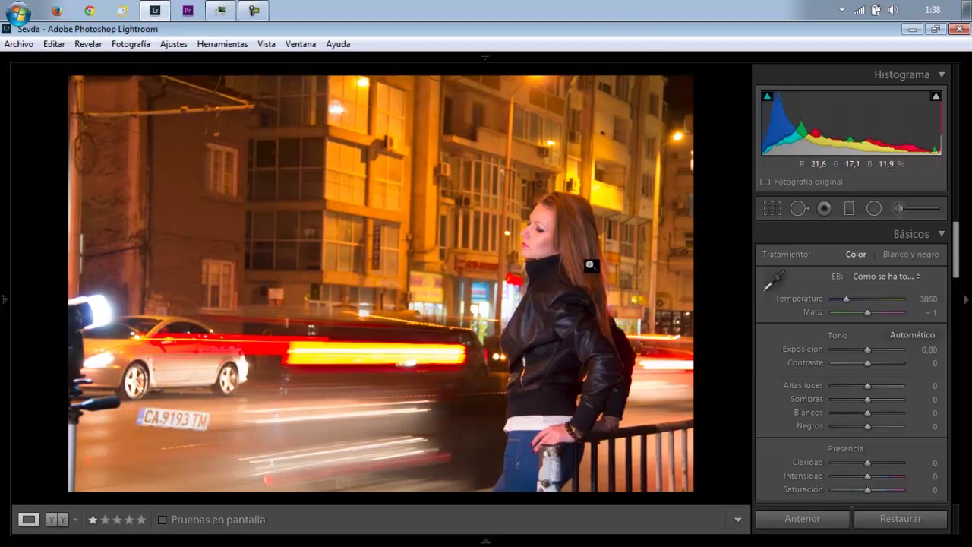
# Compare the colour original with the B&W edit, check the woman's face at 1:1, then restore B&W.
pyautogui.hotkey('ctrl', 'z')
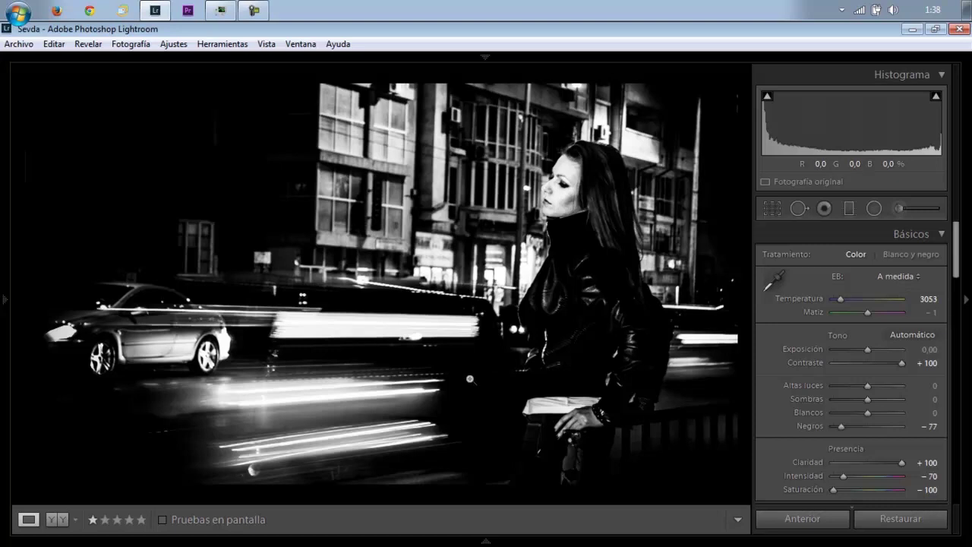
pyautogui.click(936, 519)
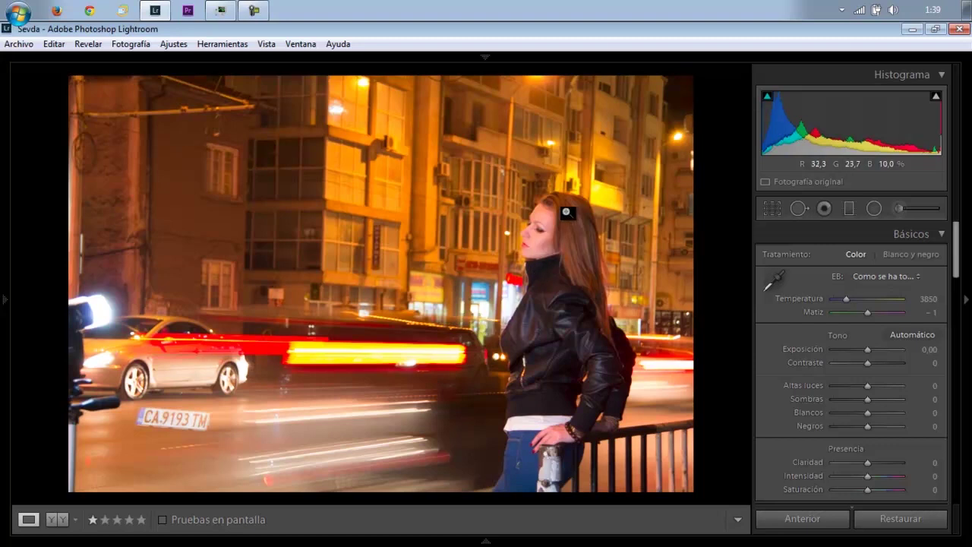
pyautogui.click(534, 250)
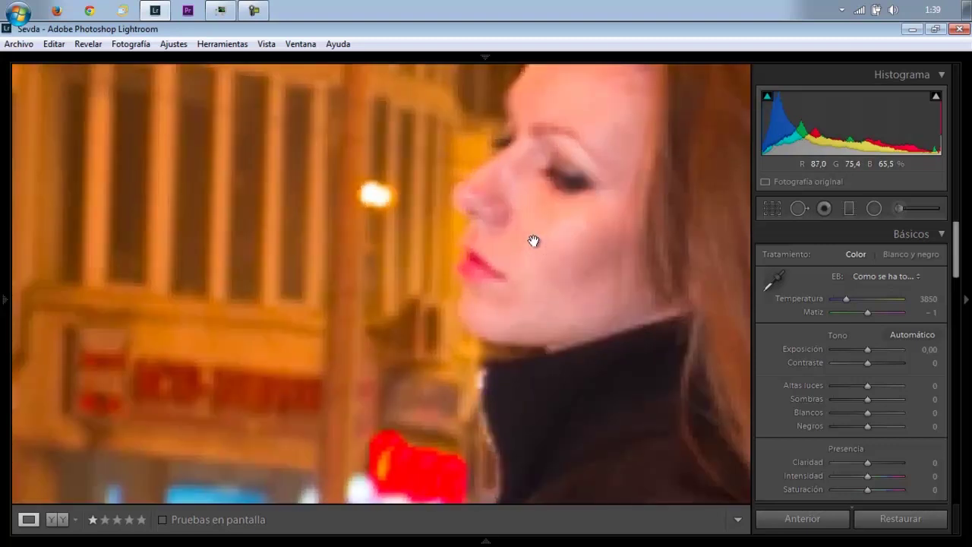
pyautogui.moveTo(517, 275); pyautogui.dragTo(445, 355)
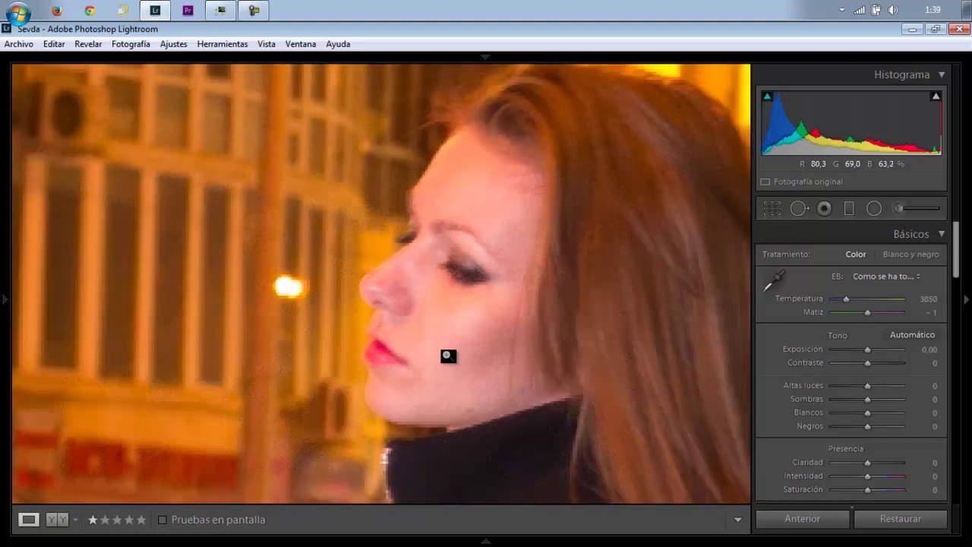
pyautogui.click(446, 354)
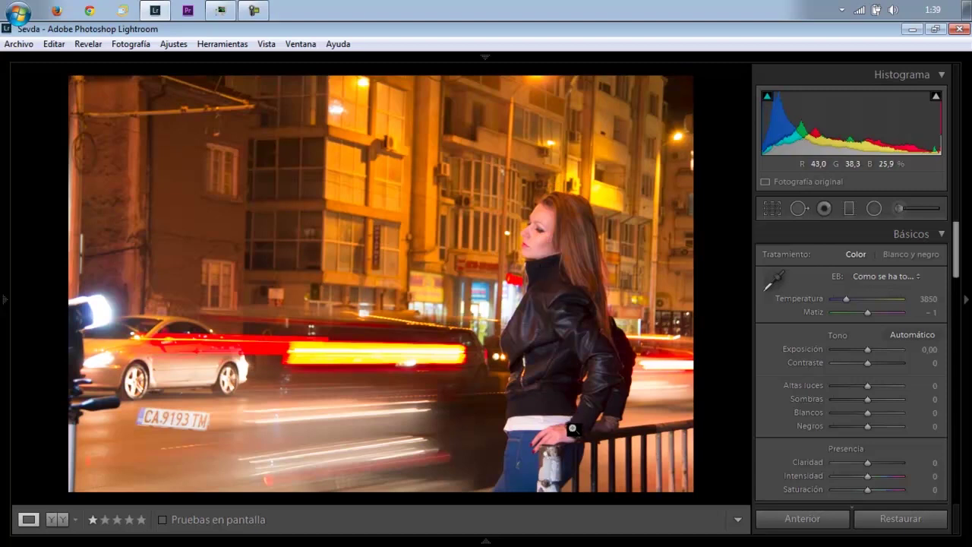
pyautogui.hotkey('ctrl', 'z')
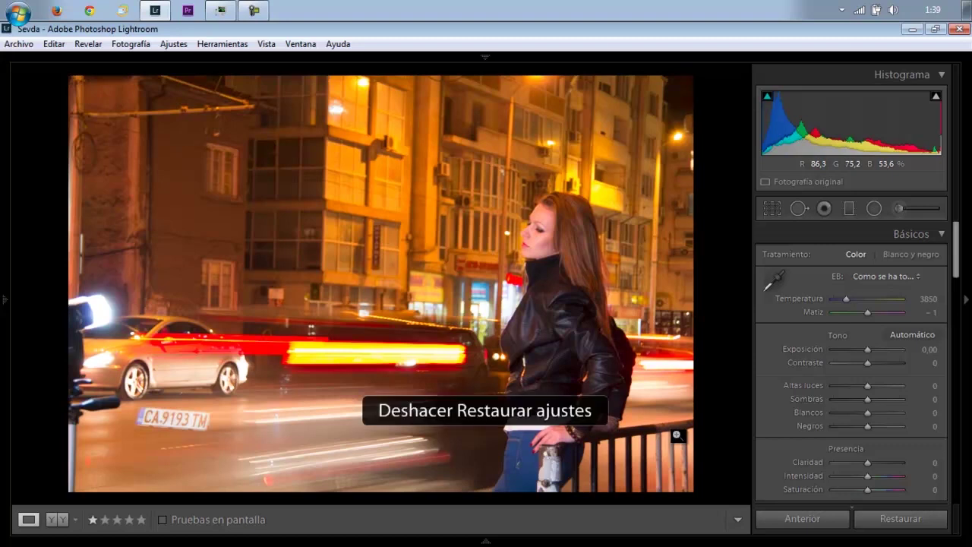